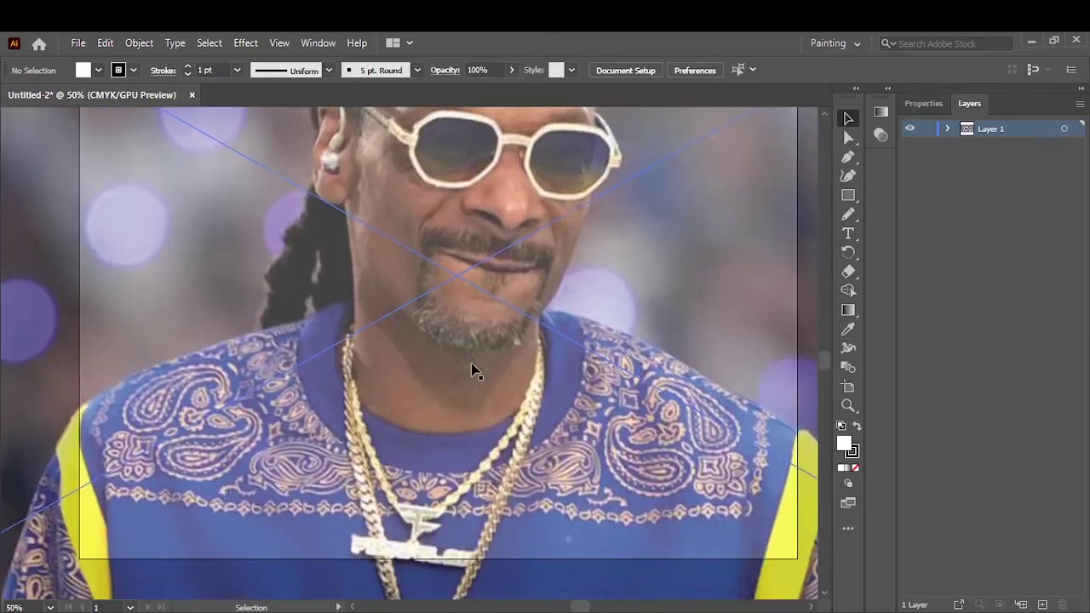
# Step: Pick a tapered brush from the Brush Libraries for the Paintbrush
pyautogui.scroll(1, 473, 370)
pyautogui.press('b')
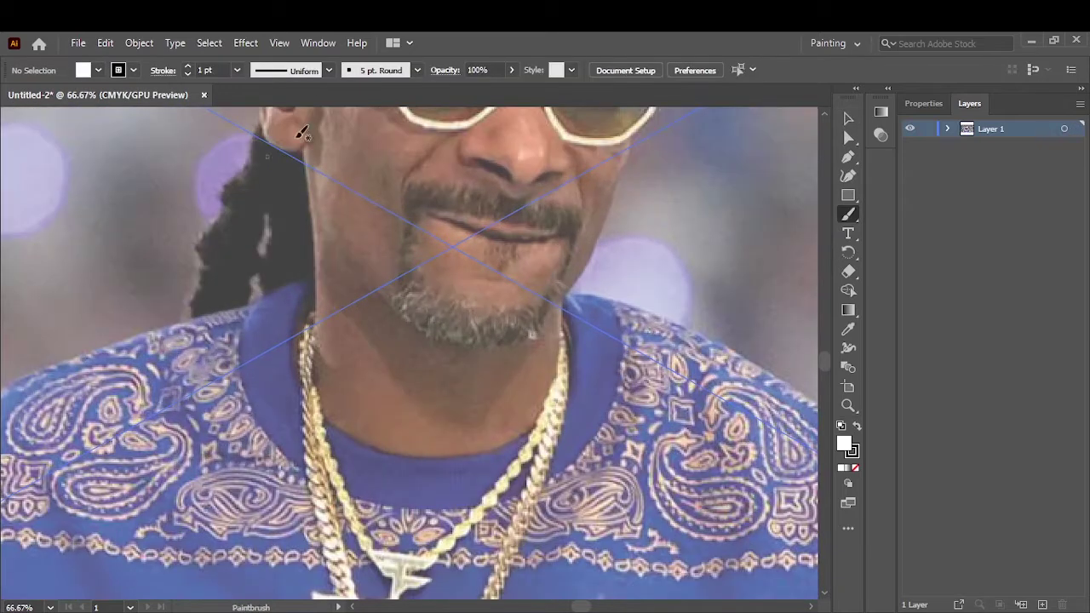
pyautogui.click(416, 70)
pyautogui.click(271, 189)
pyautogui.click(337, 377)
pyautogui.click(562, 336)
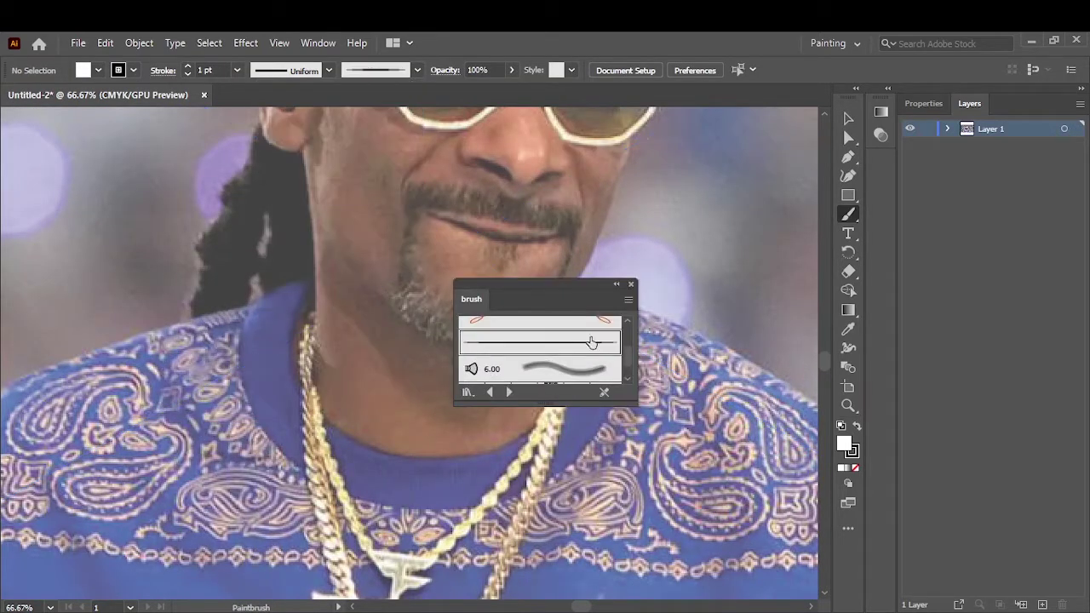
pyautogui.click(630, 283)
# Step: Lock the photo on Layer 1, add Layer 2 above it, and set a 2 pt stroke
pyautogui.click(1042, 605)
pyautogui.click(928, 146)
pyautogui.scroll(5, 317, 372)
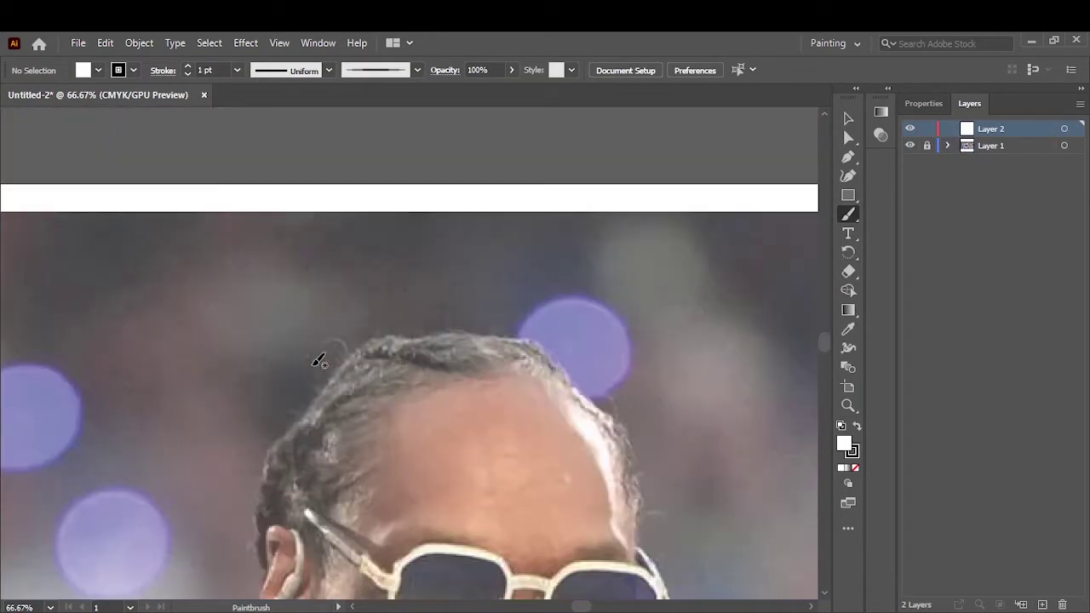
pyautogui.moveTo(286, 149); pyautogui.dragTo(340, 161)
pyautogui.click(237, 70)
# Step: With no fill, trace the left jawline to the chin and the cheek line to the beard
pyautogui.click(259, 154)
pyautogui.scroll(-5, 309, 245)
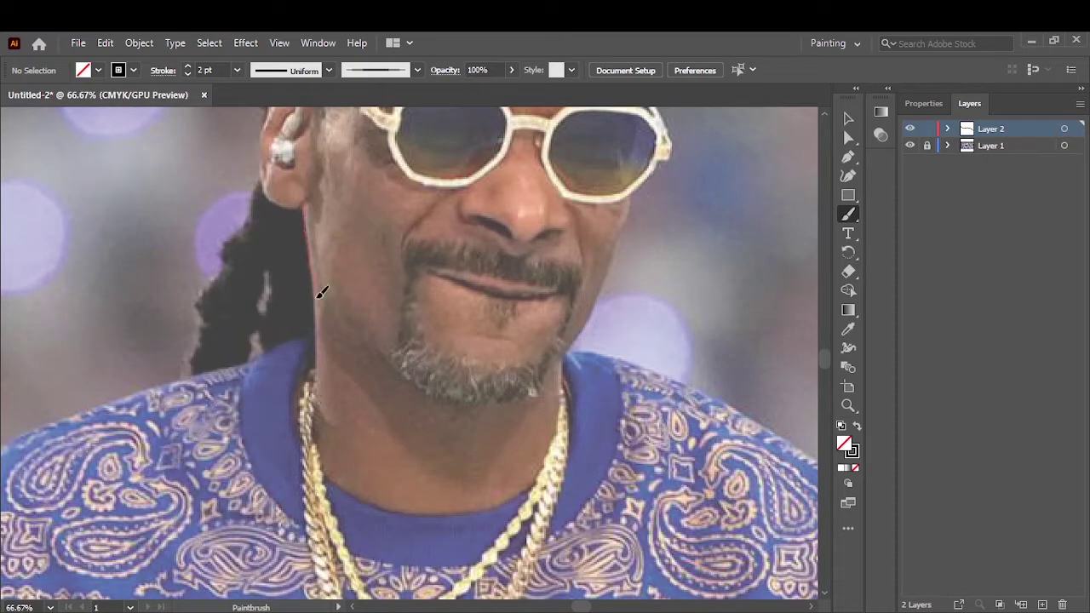
pyautogui.moveTo(304, 208); pyautogui.dragTo(315, 390)
pyautogui.hotkey('ctrl', '=')
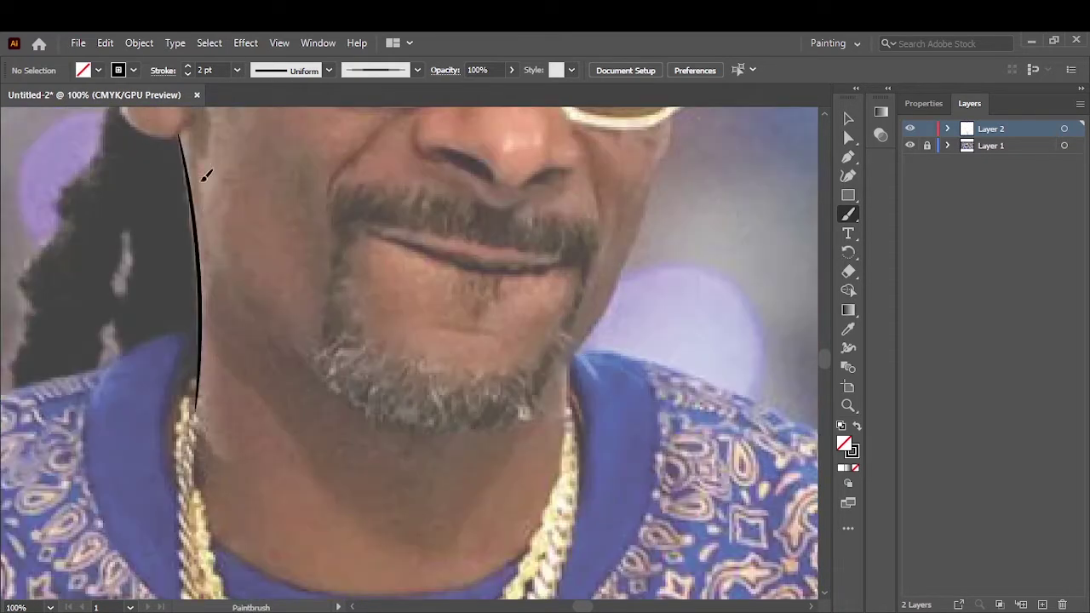
pyautogui.moveTo(296, 349); pyautogui.dragTo(327, 385)
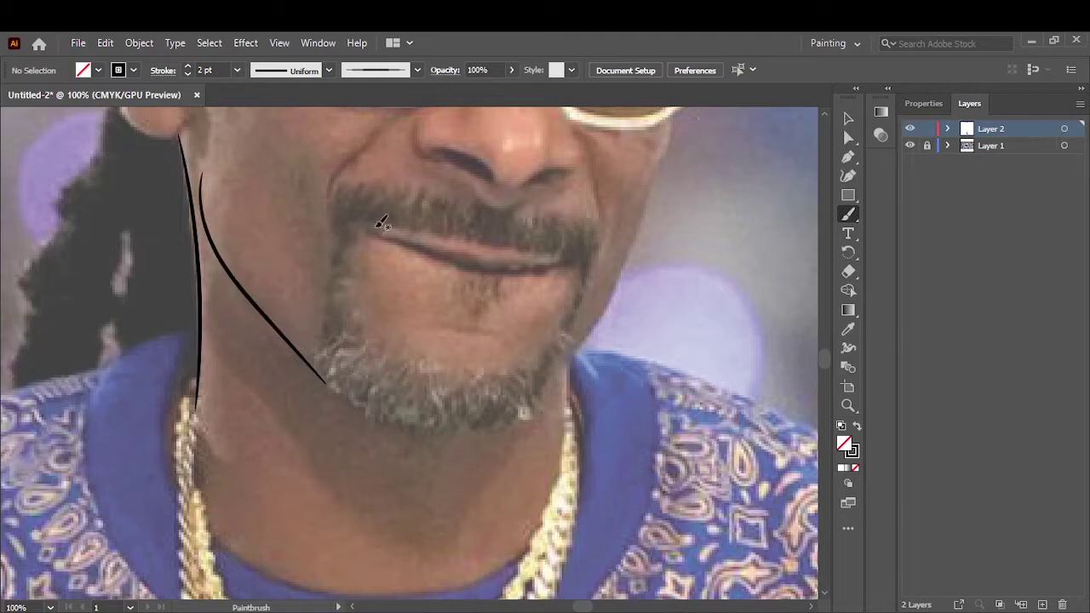
pyautogui.moveTo(672, 131); pyautogui.dragTo(632, 197)
pyautogui.moveTo(546, 387); pyautogui.dragTo(529, 413)
pyautogui.scroll(-5, 577, 237)
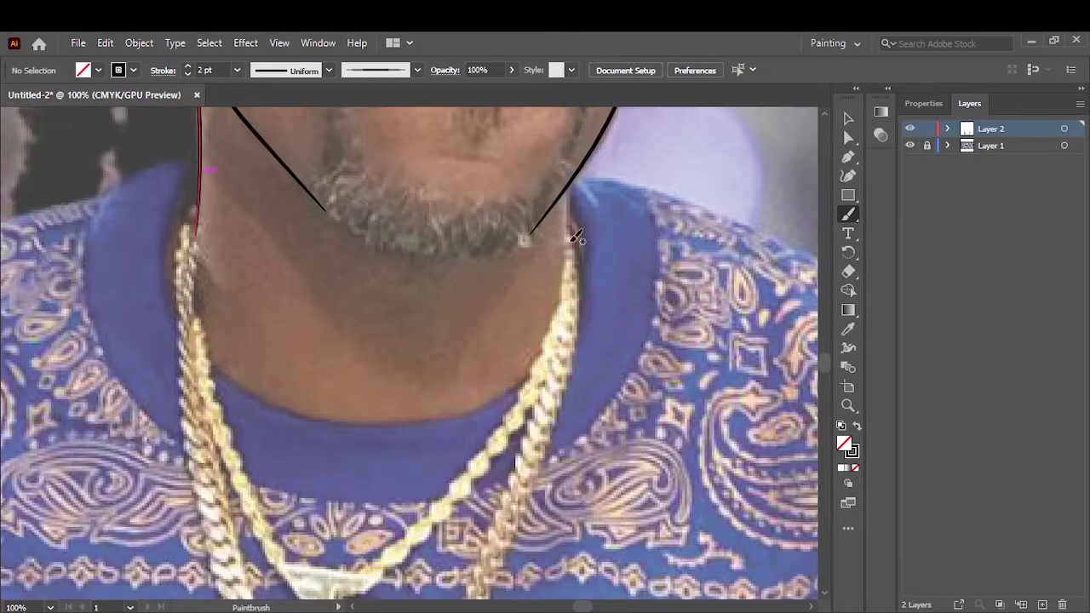
# Step: Draw the curved neckline and the outer edge of the shirt collar
pyautogui.moveTo(585, 285); pyautogui.dragTo(573, 185)
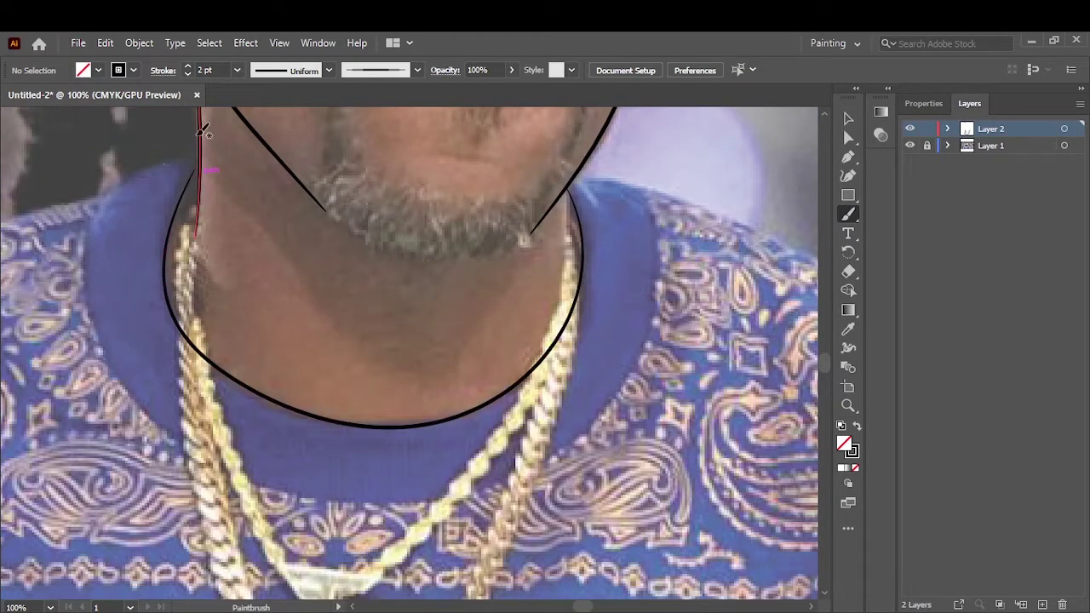
pyautogui.moveTo(660, 222); pyautogui.dragTo(657, 218)
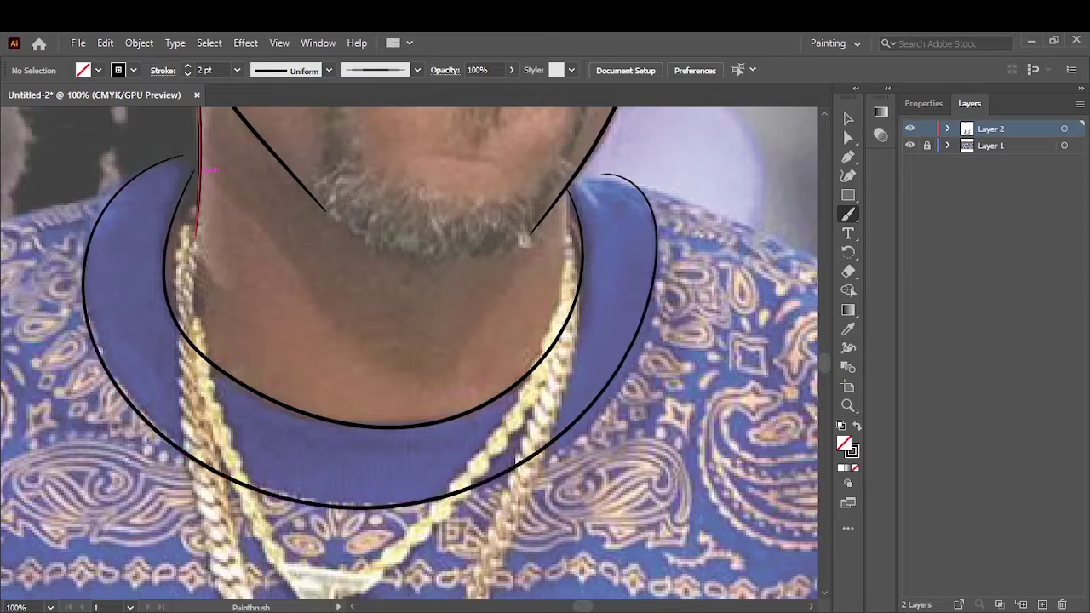
pyautogui.hotkey('ctrl', 'z')
pyautogui.scroll(-1, 176, 116)
pyautogui.moveTo(284, 474); pyautogui.dragTo(402, 482)
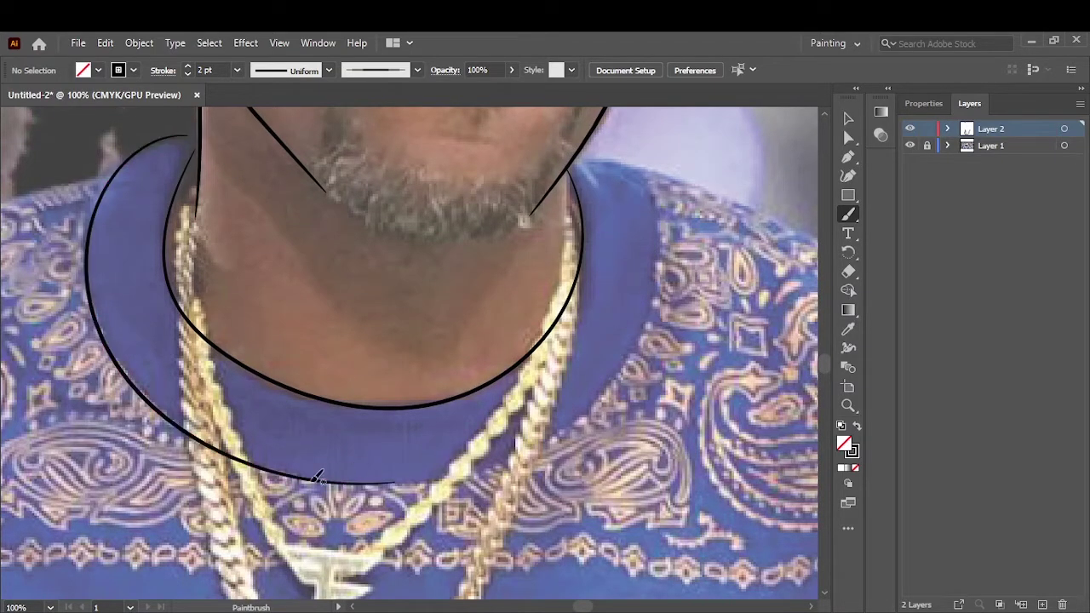
pyautogui.moveTo(644, 331); pyautogui.dragTo(647, 328)
# Step: Redraw the top and right curve of the collar, undoing misplaced strokes
pyautogui.keyDown('alt'); pyautogui.scroll(3, 644, 332); pyautogui.keyUp('alt')
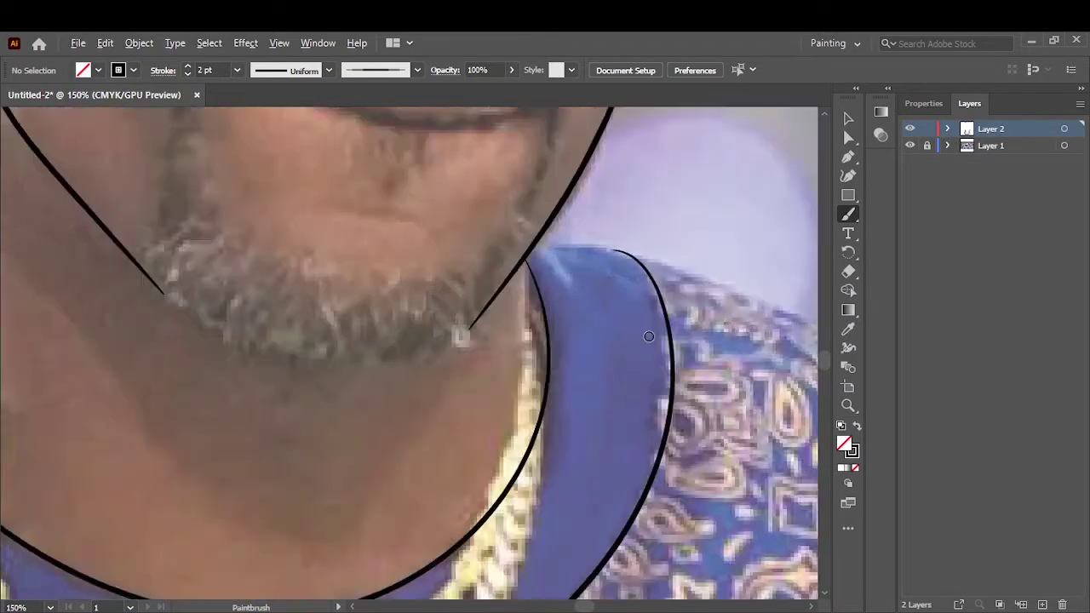
pyautogui.moveTo(430, 242); pyautogui.dragTo(484, 294)
pyautogui.moveTo(460, 249); pyautogui.dragTo(653, 358)
pyautogui.hotkey('ctrl', 'z')
pyautogui.moveTo(693, 450)
pyautogui.mouseDown()
pyautogui.moveTo(688, 365)
pyautogui.moveTo(503, 243)
pyautogui.moveTo(430, 250)
pyautogui.mouseUp()
pyautogui.moveTo(430, 247); pyautogui.dragTo(515, 334)
pyautogui.hotkey('ctrl', 'z')
# Step: Redraw the diagonal collar stroke, then trace the back edge and lobe of the ear
pyautogui.moveTo(427, 242); pyautogui.dragTo(500, 320)
pyautogui.hotkey('ctrl', '0')
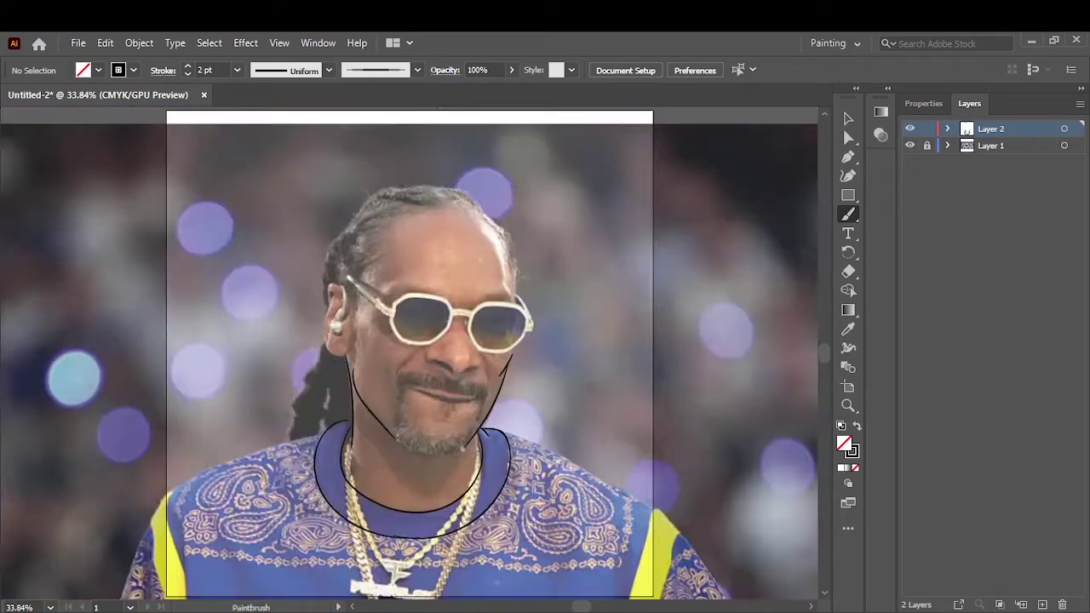
pyautogui.keyDown('alt'); pyautogui.scroll(3, 290, 247); pyautogui.keyUp('alt')
pyautogui.keyDown('alt'); pyautogui.scroll(3, 290, 247); pyautogui.keyUp('alt')
pyautogui.moveTo(288, 246); pyautogui.dragTo(269, 400)
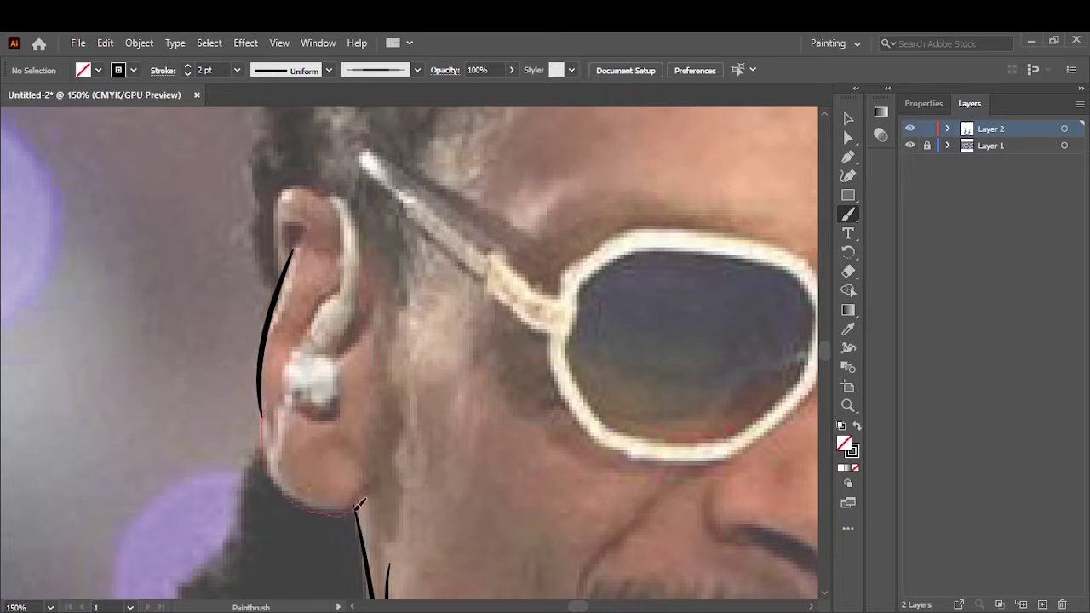
pyautogui.moveTo(358, 504); pyautogui.dragTo(375, 486)
# Step: Add the inner ear curves, curls around the earring and the upper outer rim
pyautogui.moveTo(380, 326); pyautogui.dragTo(273, 426)
pyautogui.hotkey('ctrl', 'z')
pyautogui.moveTo(379, 300); pyautogui.dragTo(349, 434)
pyautogui.moveTo(276, 426)
pyautogui.mouseDown()
pyautogui.moveTo(295, 357)
pyautogui.moveTo(349, 379)
pyautogui.mouseUp()
pyautogui.moveTo(287, 364)
pyautogui.mouseDown()
pyautogui.moveTo(341, 293)
pyautogui.moveTo(340, 345)
pyautogui.moveTo(373, 299)
pyautogui.moveTo(317, 189)
pyautogui.moveTo(347, 254)
pyautogui.mouseUp()
pyautogui.moveTo(282, 184); pyautogui.dragTo(320, 189)
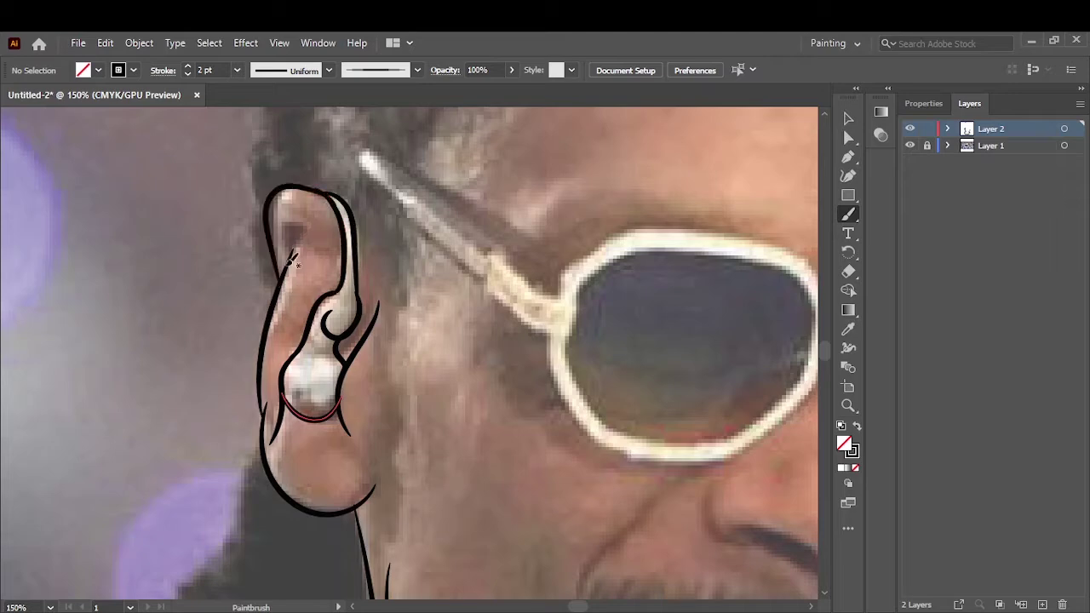
pyautogui.moveTo(339, 262); pyautogui.dragTo(286, 273)
# Step: Outline the nostrils, nose sides and bridge, plus the lower rim of the right lens
pyautogui.hotkey('ctrl', '0')
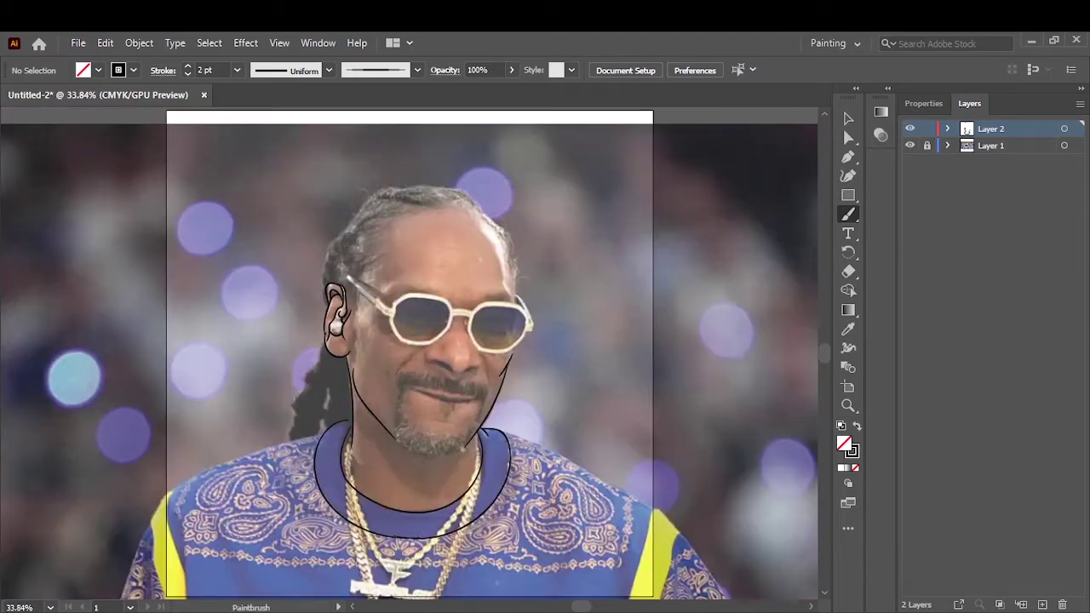
pyautogui.hotkey('ctrl', '1')
pyautogui.moveTo(347, 307)
pyautogui.mouseDown()
pyautogui.moveTo(360, 387)
pyautogui.moveTo(539, 397)
pyautogui.mouseUp()
pyautogui.moveTo(530, 312)
pyautogui.mouseDown()
pyautogui.moveTo(537, 413)
pyautogui.moveTo(492, 271)
pyautogui.mouseUp()
pyautogui.moveTo(385, 310); pyautogui.dragTo(390, 348)
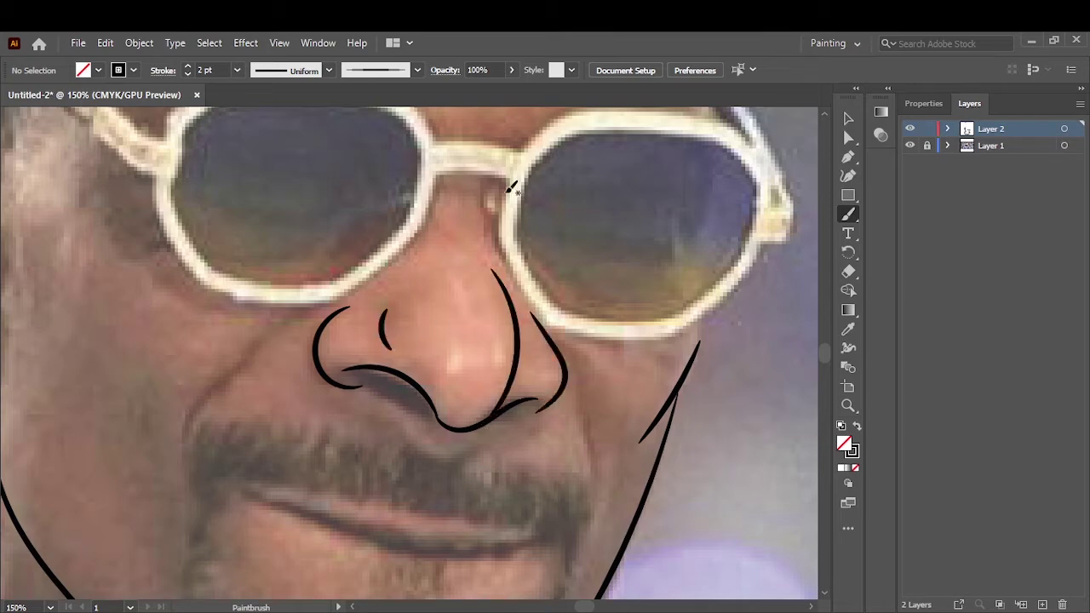
pyautogui.moveTo(509, 186); pyautogui.dragTo(549, 319)
pyautogui.moveTo(656, 334)
pyautogui.mouseDown()
pyautogui.moveTo(731, 295)
pyautogui.moveTo(796, 207)
pyautogui.mouseUp()
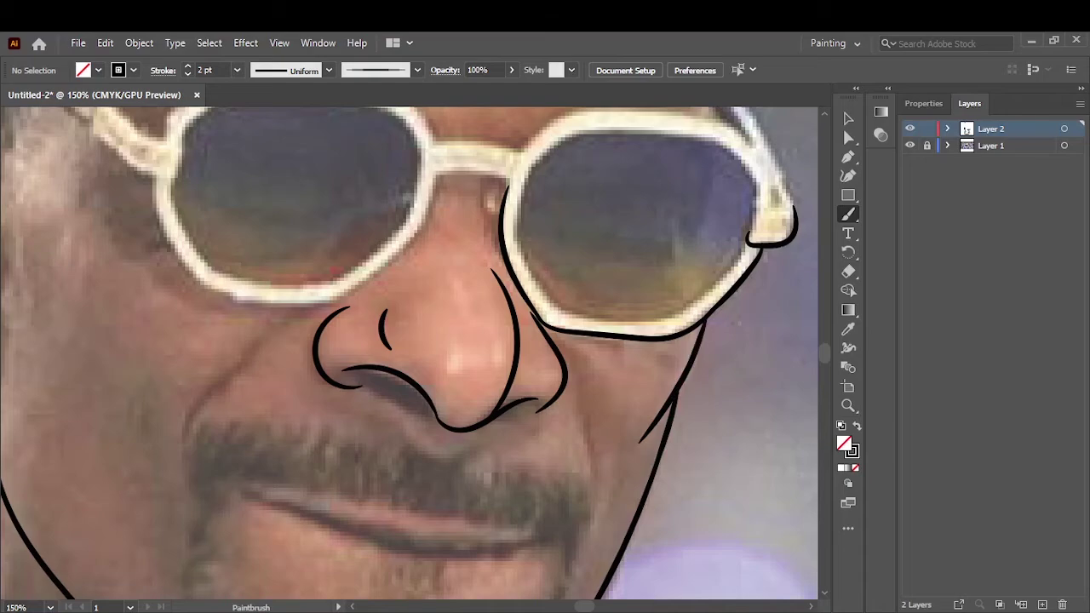
# Step: Trace the right lens's top rim, outer corner and right temple arm
pyautogui.scroll(-3, 689, 298)
pyautogui.scroll(3, 317, 345)
pyautogui.moveTo(404, 321); pyautogui.dragTo(524, 361)
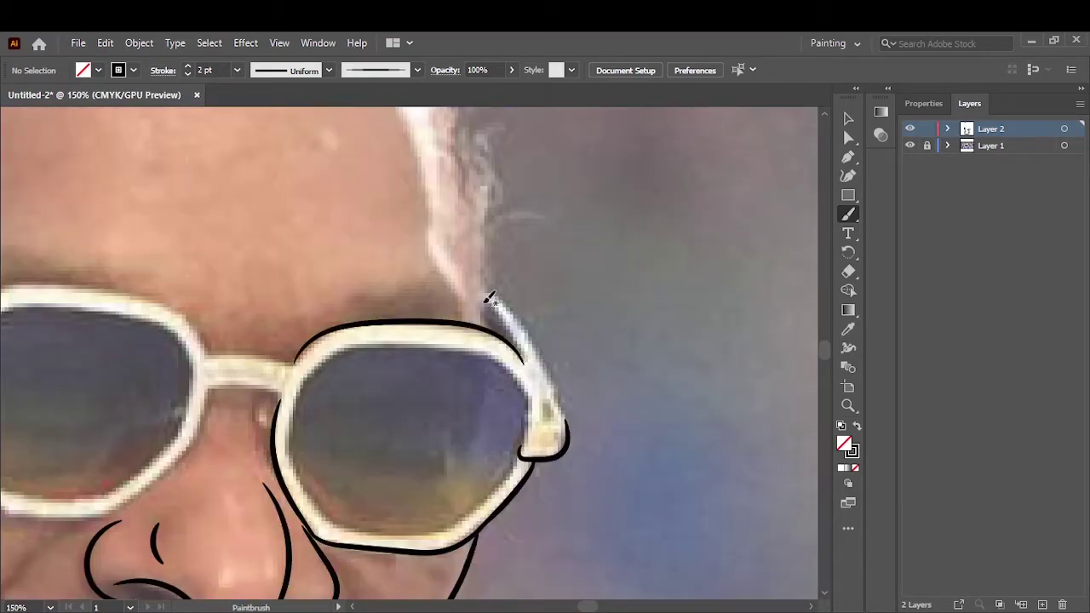
pyautogui.moveTo(550, 396); pyautogui.dragTo(570, 424)
pyautogui.moveTo(485, 273); pyautogui.dragTo(562, 410)
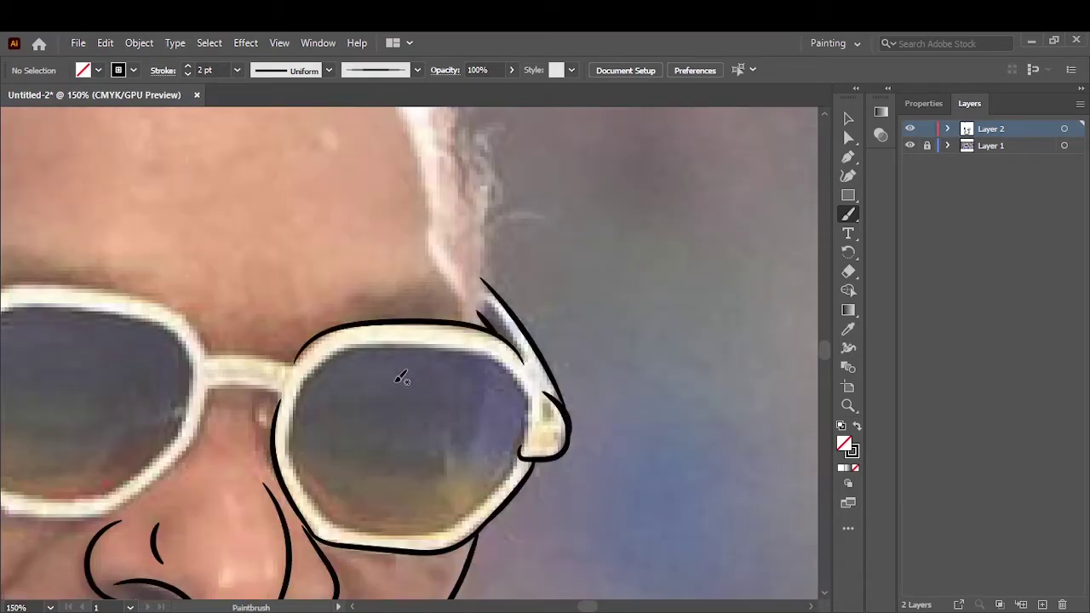
# Step: Draw the left temple arm, its hinge and the left lens's lower edges
pyautogui.scroll(-2, 401, 377)
pyautogui.moveTo(225, 312); pyautogui.dragTo(320, 385)
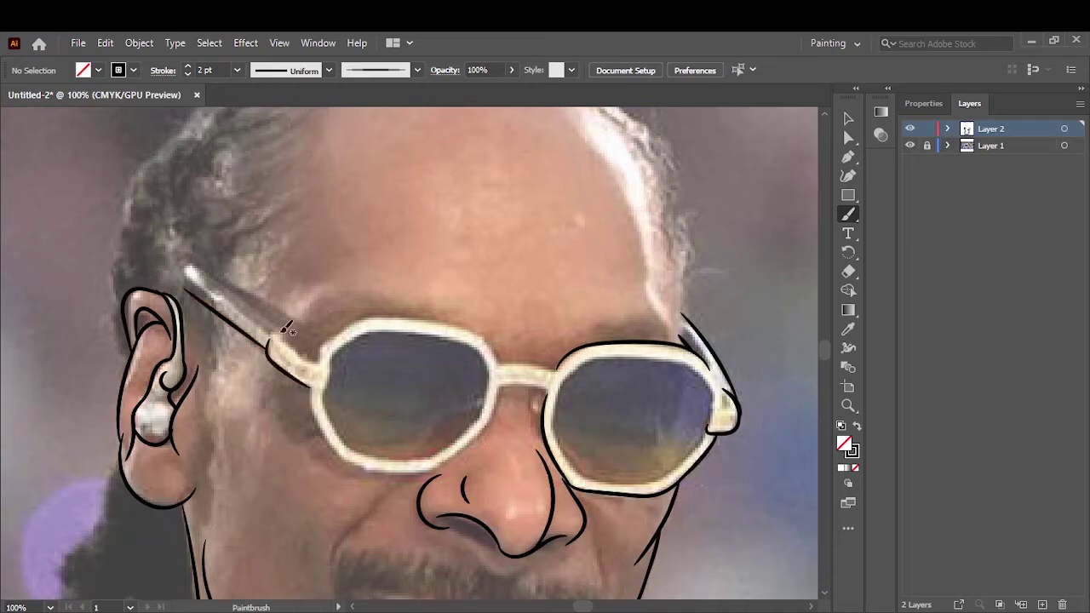
pyautogui.moveTo(286, 332); pyautogui.dragTo(324, 362)
pyautogui.moveTo(389, 467); pyautogui.dragTo(404, 471)
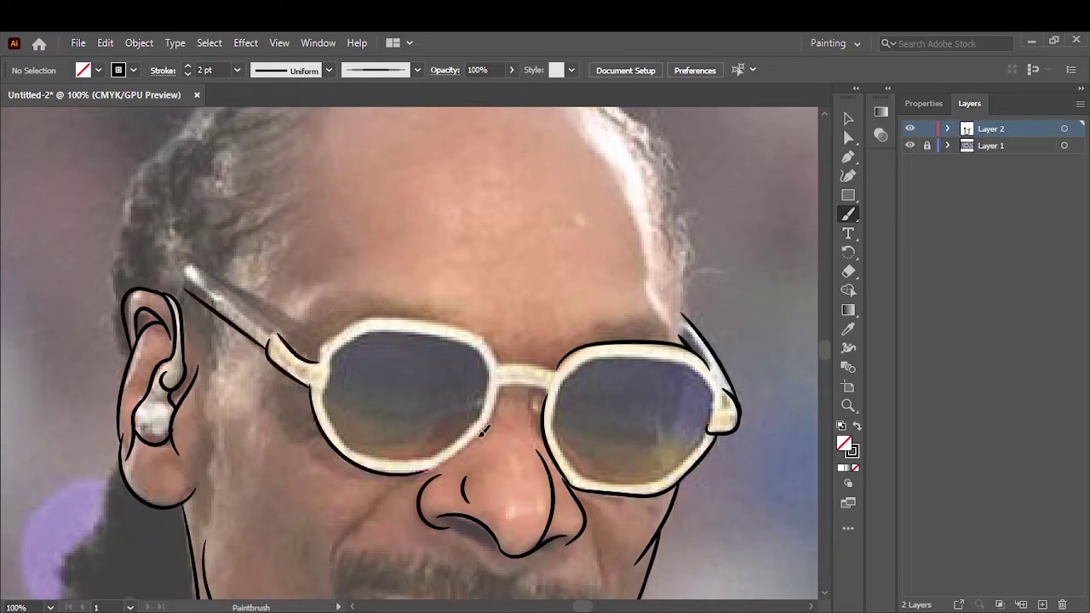
pyautogui.moveTo(483, 433); pyautogui.dragTo(501, 389)
# Step: Outline the underside and top of the glasses bridge
pyautogui.scroll(4, 528, 396)
pyautogui.moveTo(389, 384); pyautogui.dragTo(574, 494)
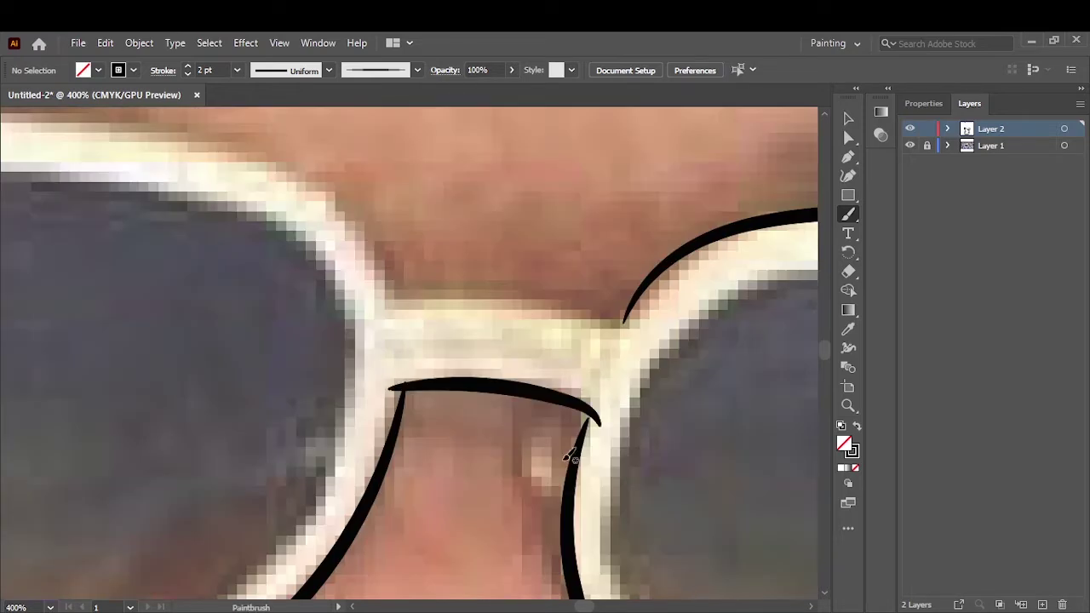
pyautogui.scroll(-3, 490, 377)
pyautogui.moveTo(471, 393); pyautogui.dragTo(572, 396)
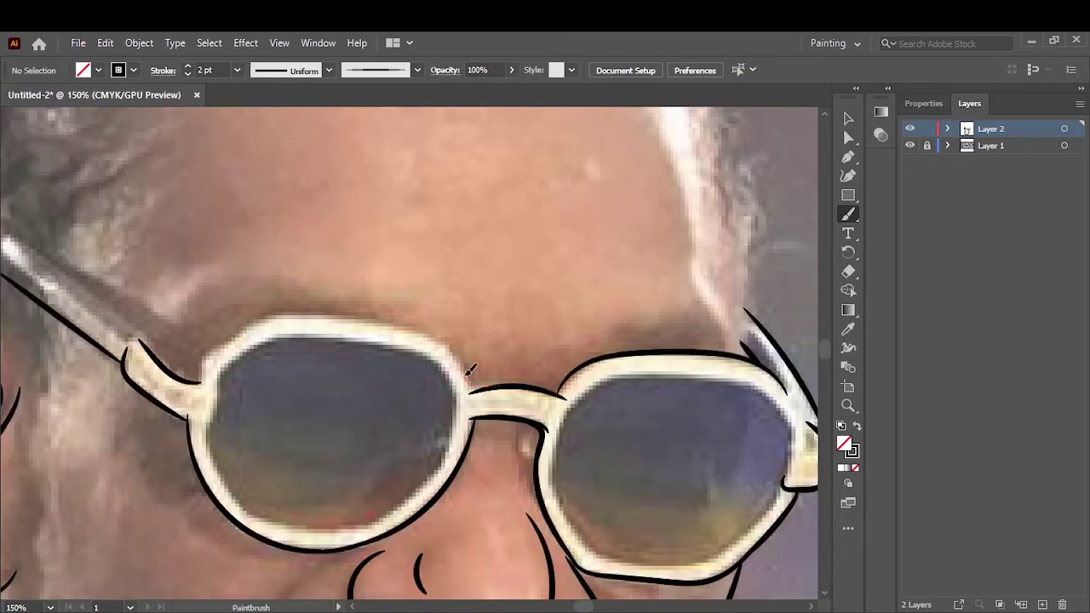
# Step: Trace the inner edges of the left and right lenses
pyautogui.moveTo(468, 374)
pyautogui.mouseDown()
pyautogui.moveTo(387, 324)
pyautogui.moveTo(201, 382)
pyautogui.moveTo(212, 428)
pyautogui.moveTo(433, 479)
pyautogui.mouseUp()
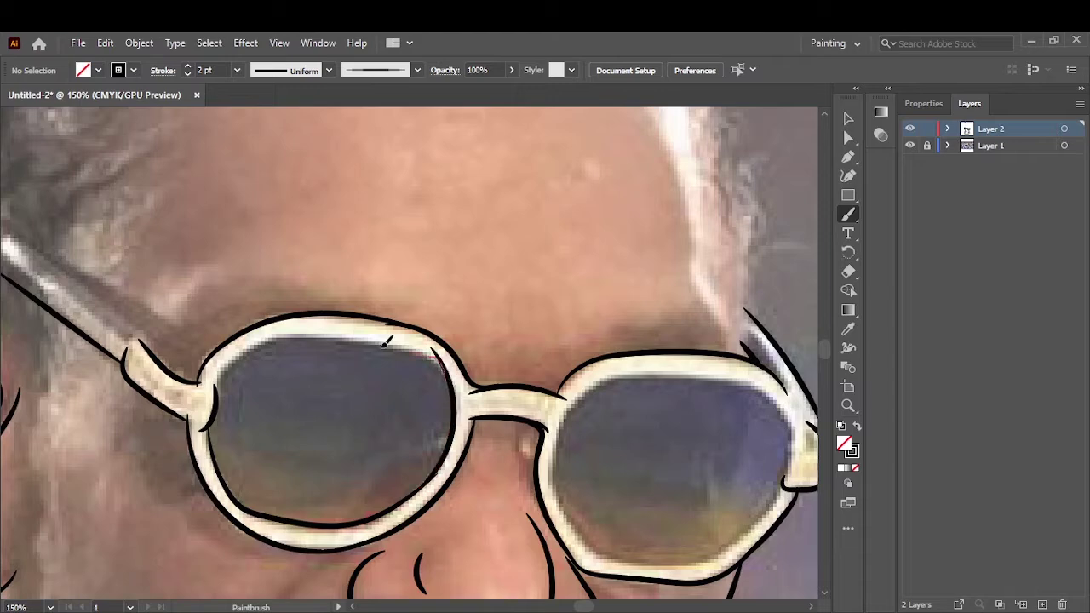
pyautogui.moveTo(444, 362); pyautogui.dragTo(216, 383)
pyautogui.moveTo(555, 479)
pyautogui.mouseDown()
pyautogui.moveTo(588, 545)
pyautogui.moveTo(358, 426)
pyautogui.mouseUp()
pyautogui.moveTo(488, 467)
pyautogui.mouseDown()
pyautogui.moveTo(569, 402)
pyautogui.moveTo(378, 287)
pyautogui.mouseUp()
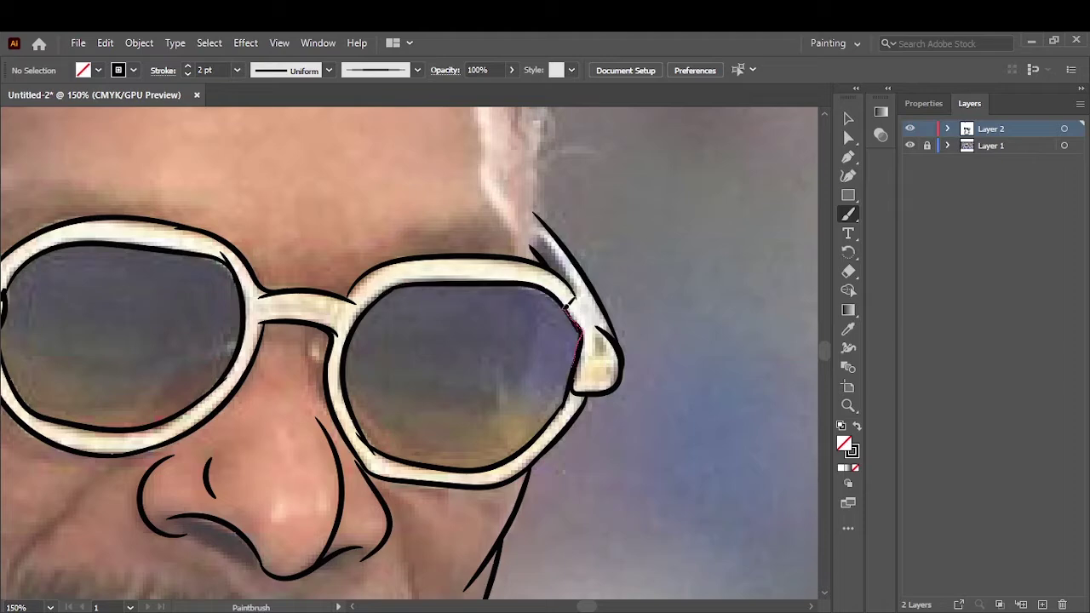
# Step: Try a jacket shoulder line and undo it
pyautogui.hotkey('ctrl', '0')
pyautogui.scroll(5, 279, 428)
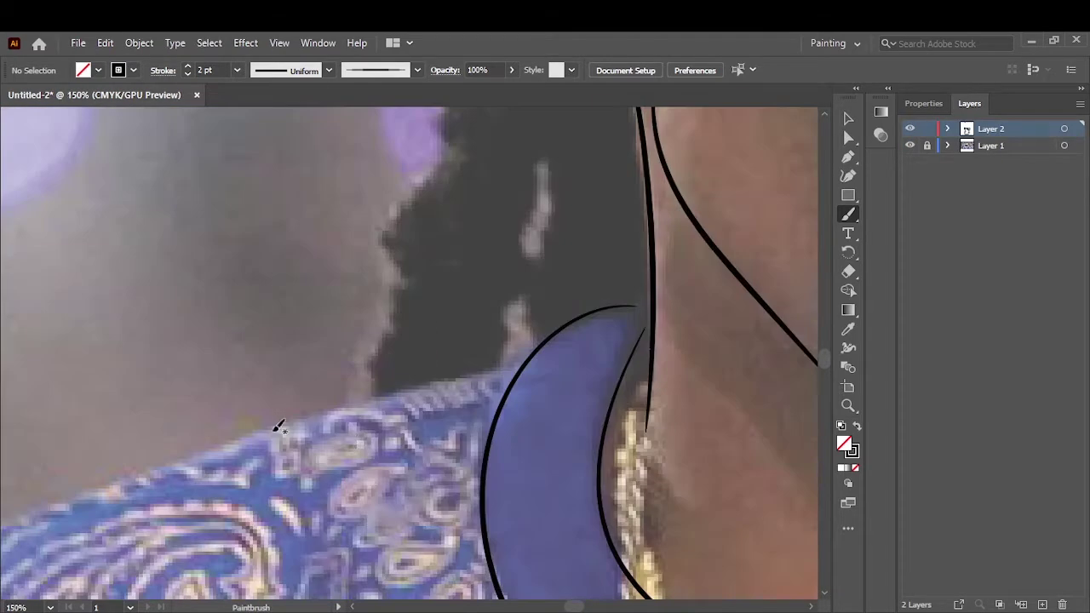
pyautogui.moveTo(529, 352); pyautogui.dragTo(257, 431)
pyautogui.hotkey('ctrl', 'z')
# Step: Reduce the brush to 1 pt and trace the mouth with a double line beneath it
pyautogui.hotkey('ctrl', '0')
pyautogui.scroll(5, 195, 140)
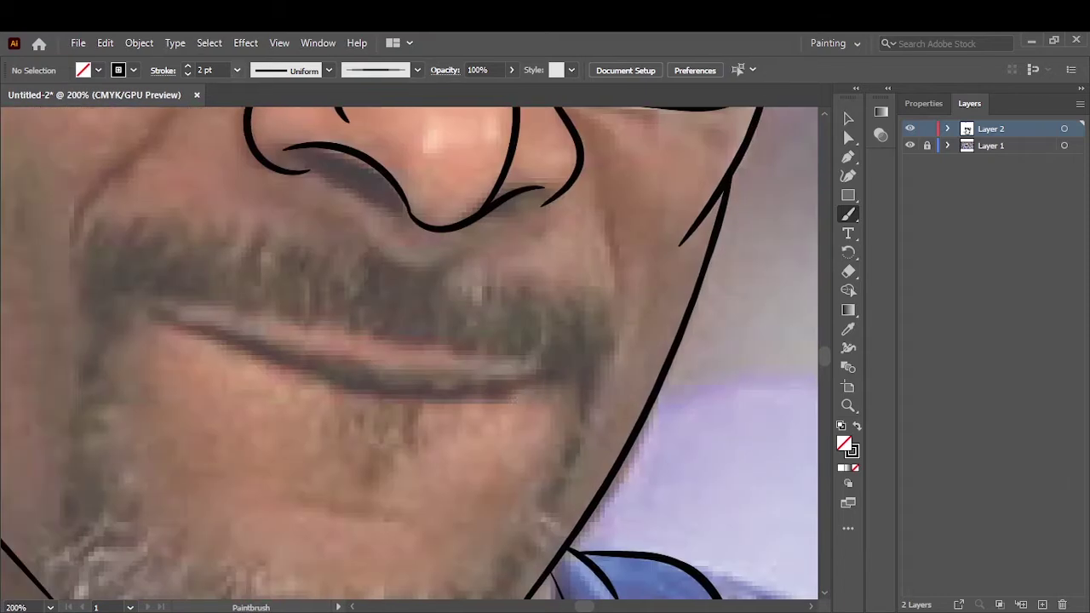
pyautogui.press('[')
pyautogui.moveTo(438, 366); pyautogui.dragTo(170, 306)
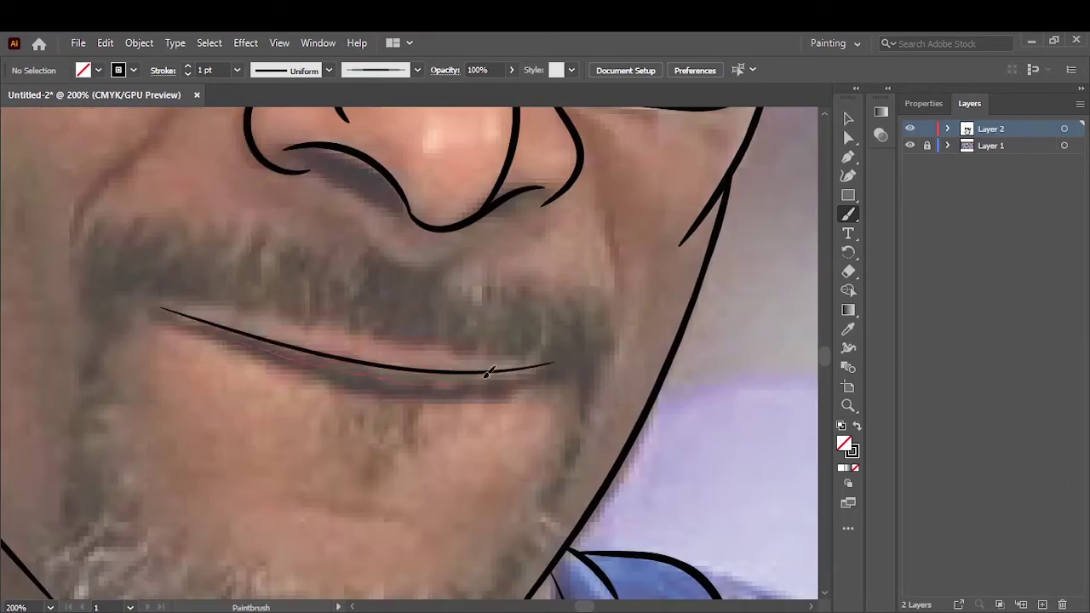
pyautogui.moveTo(552, 363); pyautogui.dragTo(186, 314)
pyautogui.moveTo(555, 356); pyautogui.dragTo(554, 360)
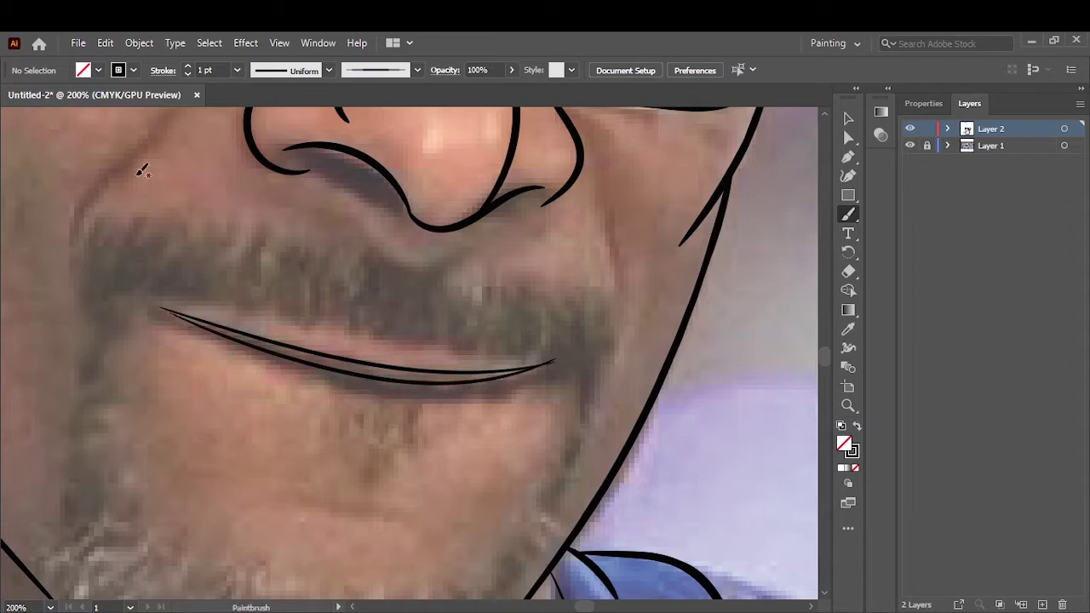
# Step: Draw a crease along the cheek and a line beside the nose
pyautogui.hotkey('ctrl', '0')
pyautogui.hotkey('ctrl', '1')
pyautogui.moveTo(356, 260); pyautogui.dragTo(350, 356)
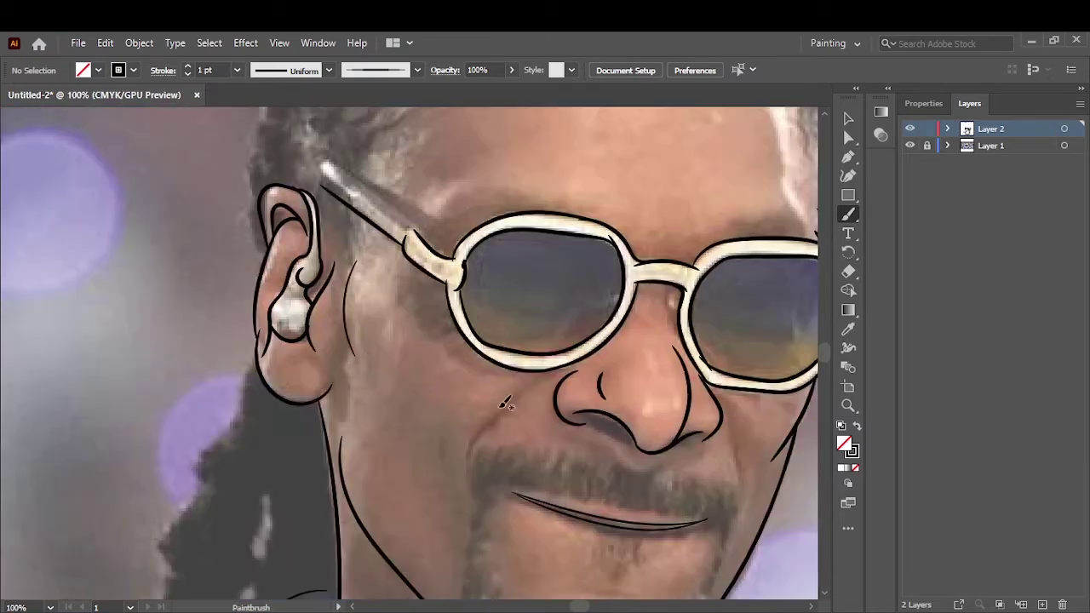
pyautogui.moveTo(558, 381); pyautogui.dragTo(471, 473)
pyautogui.hotkey('ctrl', '0')
# Step: Set up the Pencil with a black fill and no stroke, zoomed on the chin
pyautogui.click(910, 145)
pyautogui.hotkey('ctrl', '+')
pyautogui.hotkey('ctrl', '+')
pyautogui.hotkey('ctrl', '+')
pyautogui.press('n')
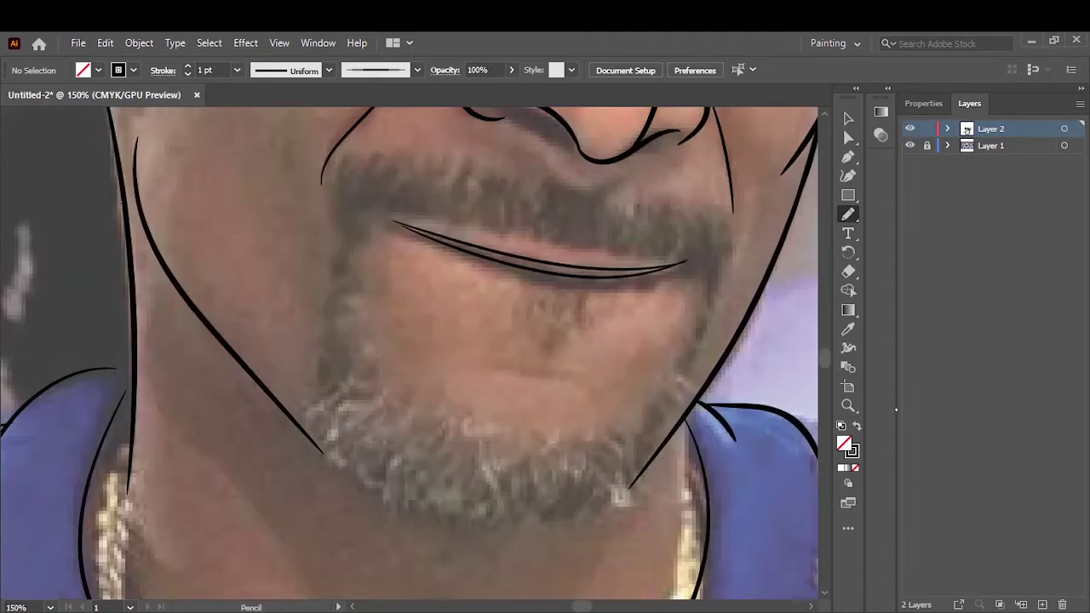
pyautogui.hotkey('shift', 'x')
pyautogui.doubleClick(844, 444)
pyautogui.press('Escape')
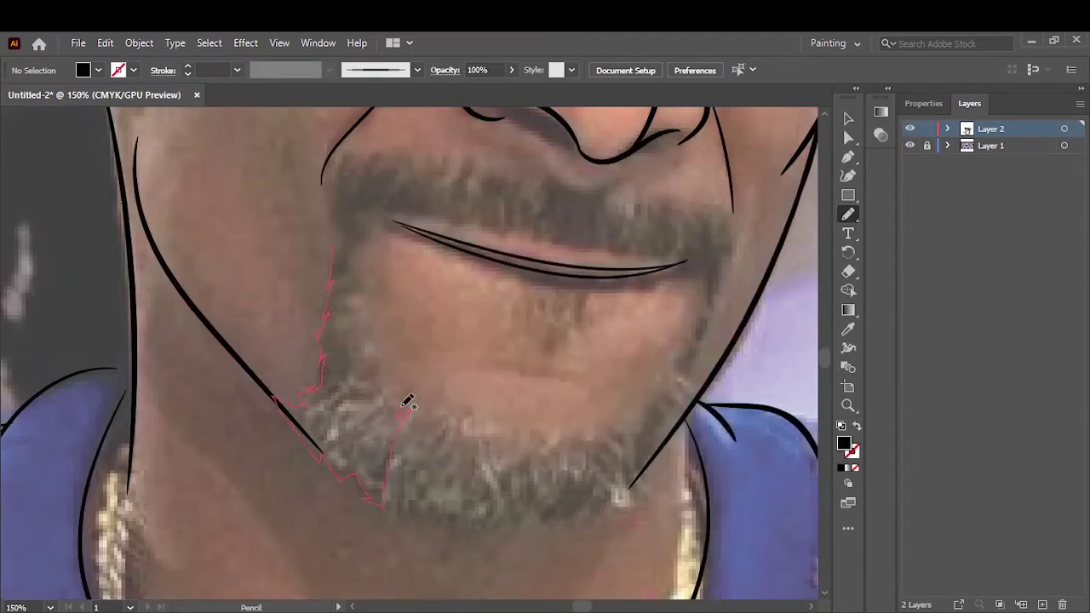
# Step: Draw the jagged black goatee across the chin and jaw, and the moustache
pyautogui.moveTo(345, 159); pyautogui.dragTo(342, 164)
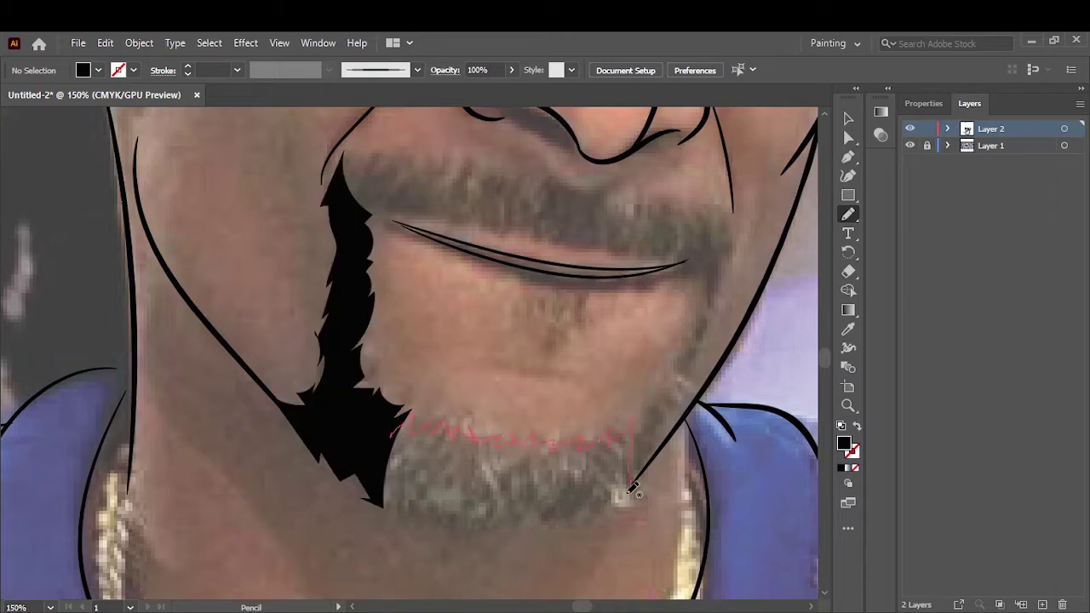
pyautogui.moveTo(392, 516); pyautogui.dragTo(388, 427)
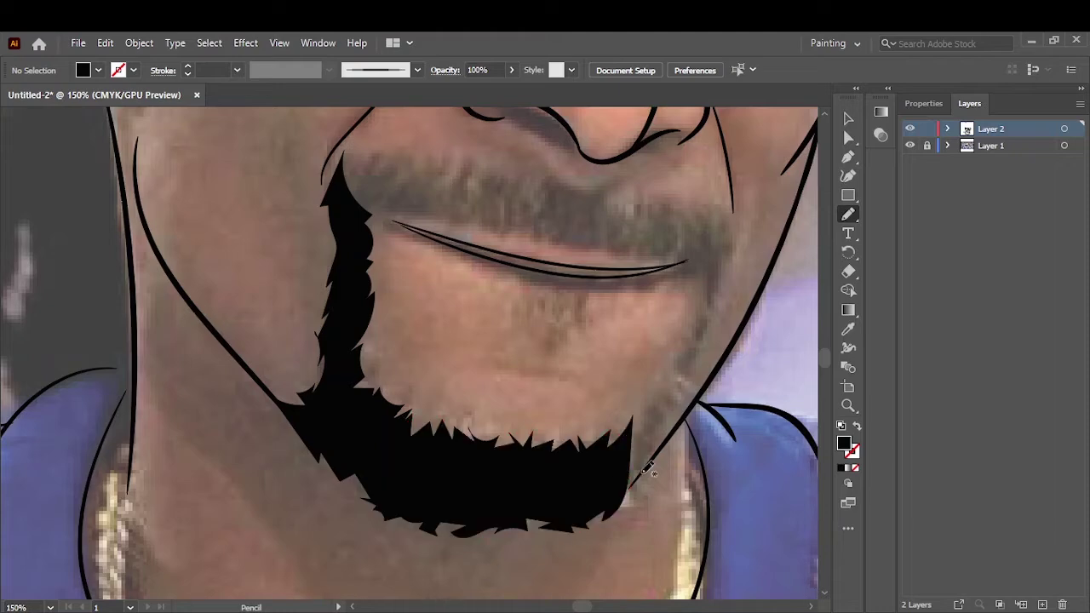
pyautogui.moveTo(654, 403); pyautogui.dragTo(688, 342)
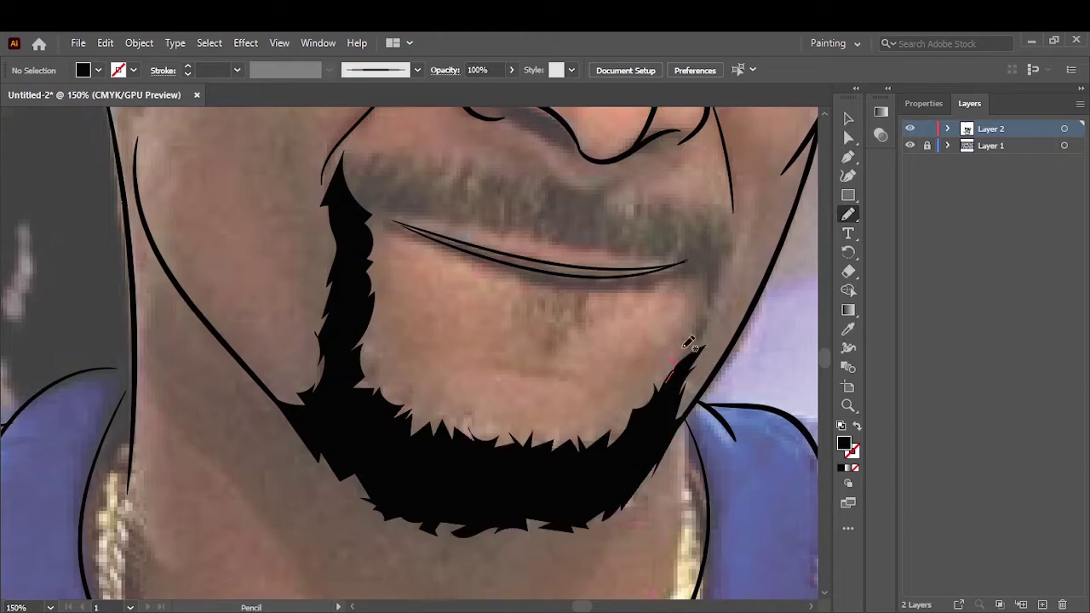
pyautogui.moveTo(720, 298); pyautogui.dragTo(682, 265)
pyautogui.scroll(5, 348, 396)
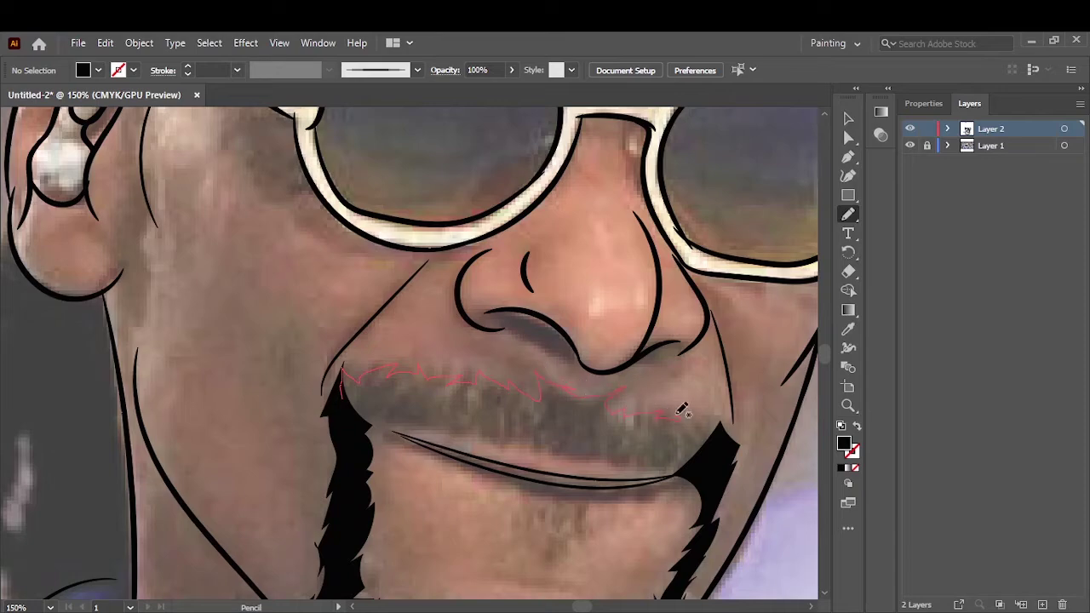
pyautogui.moveTo(683, 411); pyautogui.dragTo(646, 460)
pyautogui.moveTo(424, 424); pyautogui.dragTo(377, 389)
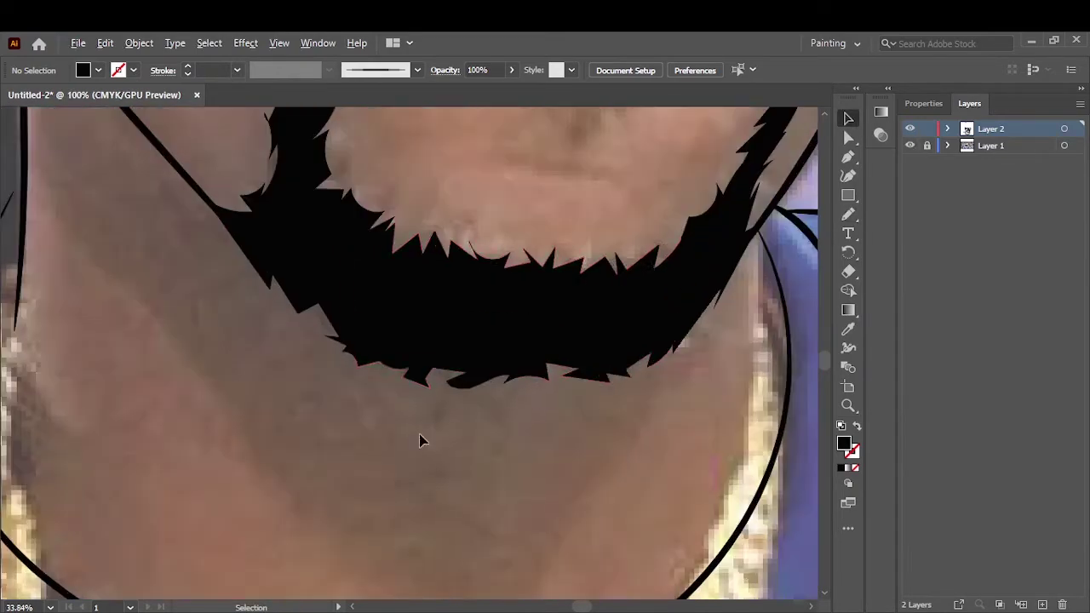
# Step: Draw a thick black mouth shape and a small patch below the lower lip
pyautogui.press('n')
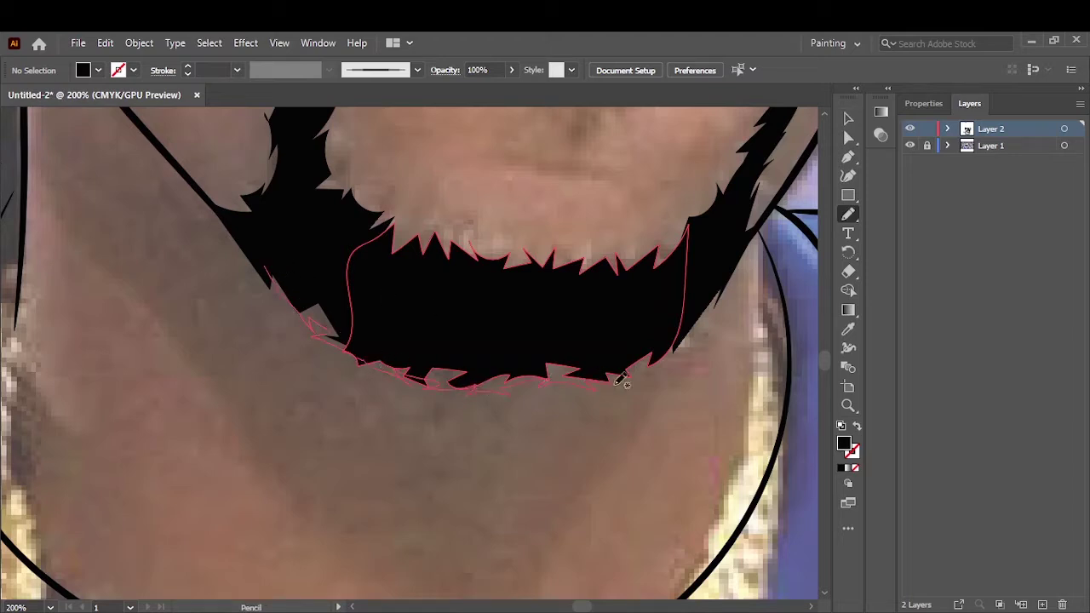
pyautogui.moveTo(622, 382); pyautogui.dragTo(304, 280)
pyautogui.scroll(5, 428, 195)
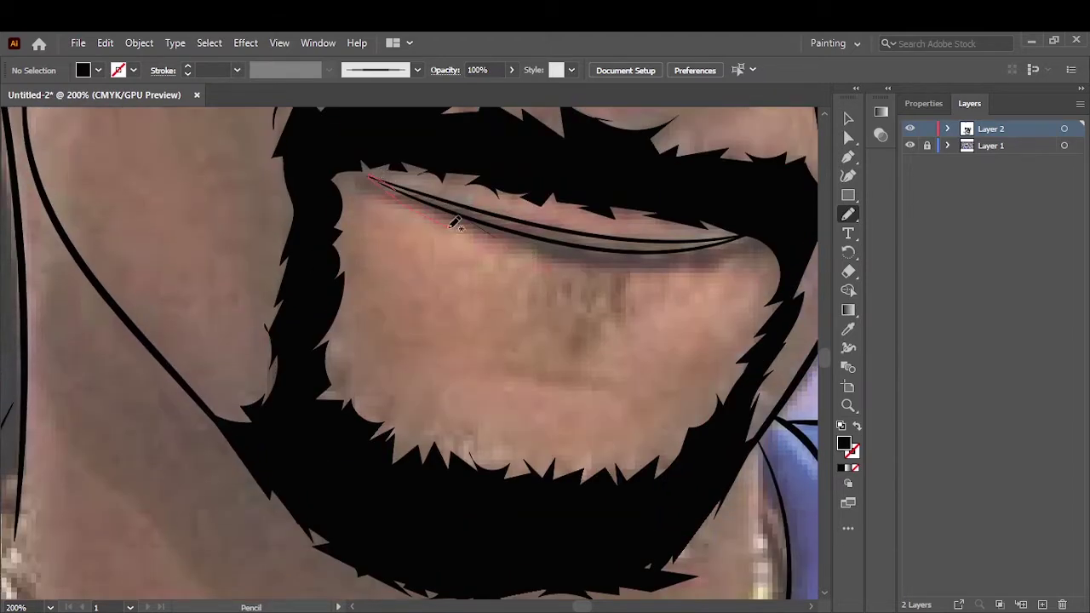
pyautogui.moveTo(452, 226); pyautogui.dragTo(742, 237)
pyautogui.moveTo(490, 214); pyautogui.dragTo(379, 174)
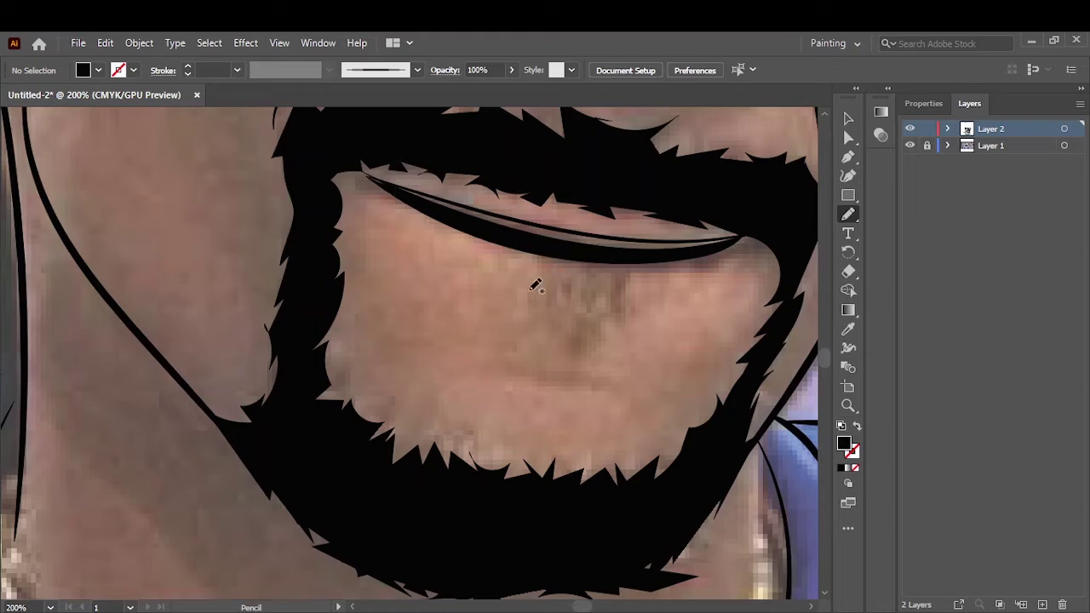
pyautogui.moveTo(530, 290); pyautogui.dragTo(515, 311)
pyautogui.hotkey('ctrl', 'z')
pyautogui.moveTo(513, 273); pyautogui.dragTo(523, 271)
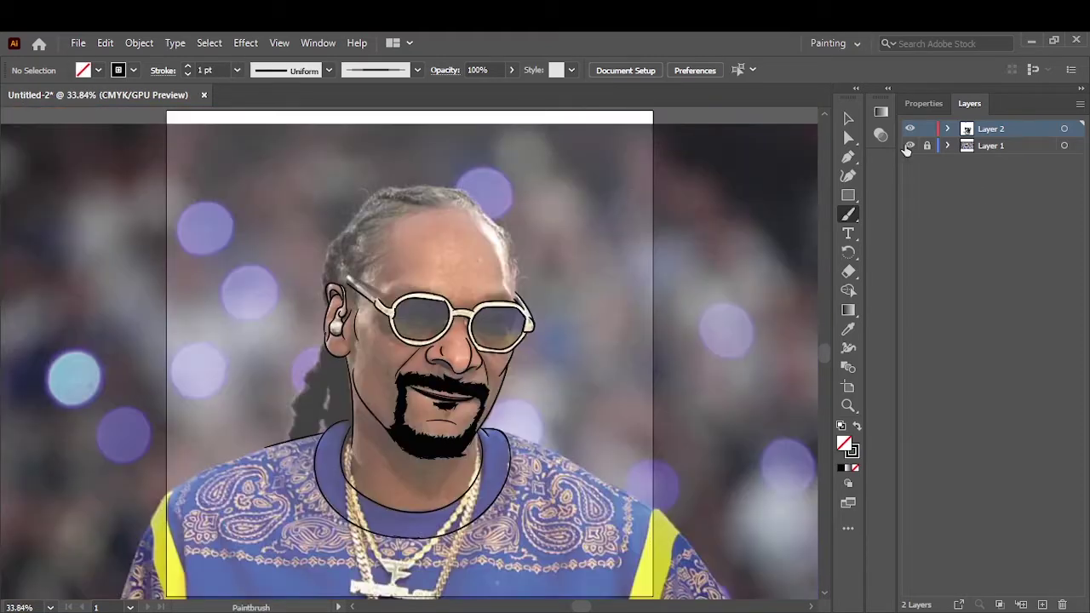
# Step: Toggle the reference photo to check the drawing, then show it again at full view
pyautogui.click(910, 146)
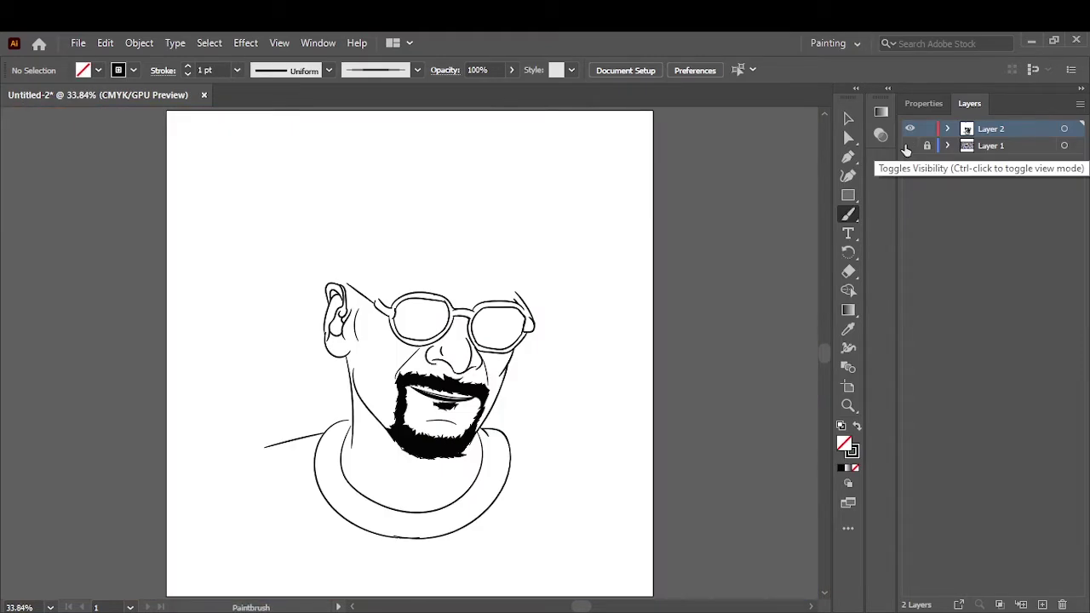
pyautogui.click(910, 145)
pyautogui.scroll(3, 423, 416)
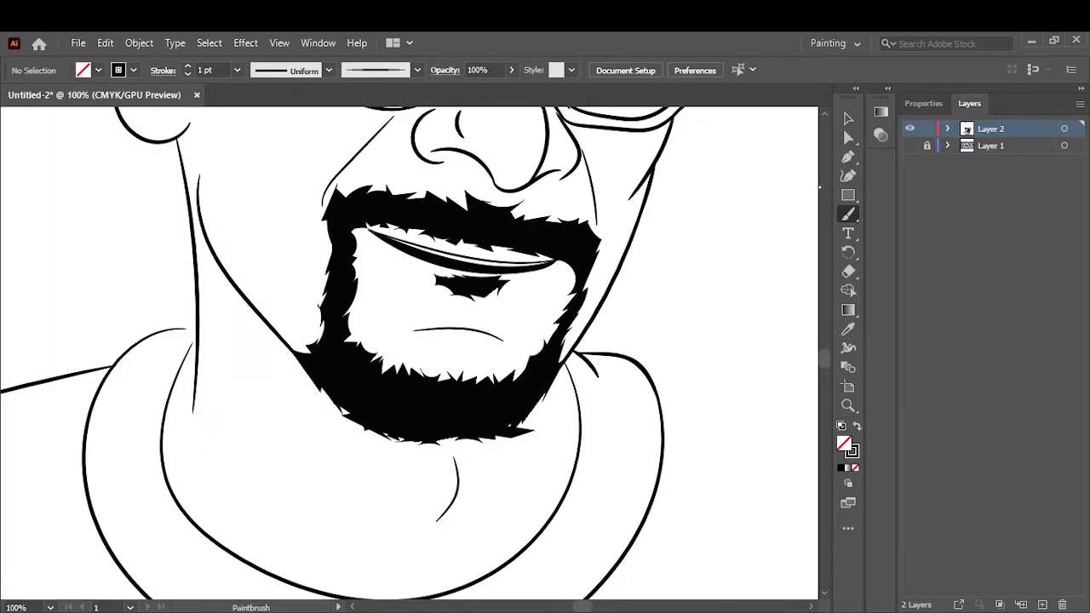
pyautogui.press('v')
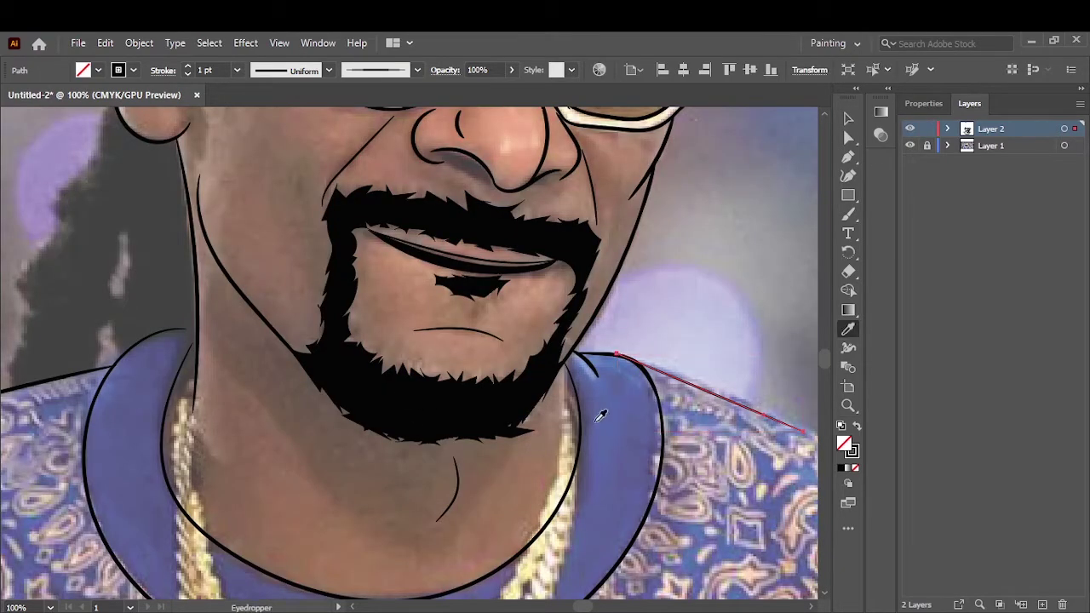
pyautogui.hotkey('ctrl', '0')
pyautogui.click(910, 146)
# Step: Set the Pencil to draw filled shapes in pure black (000000)
pyautogui.scroll(5, 333, 448)
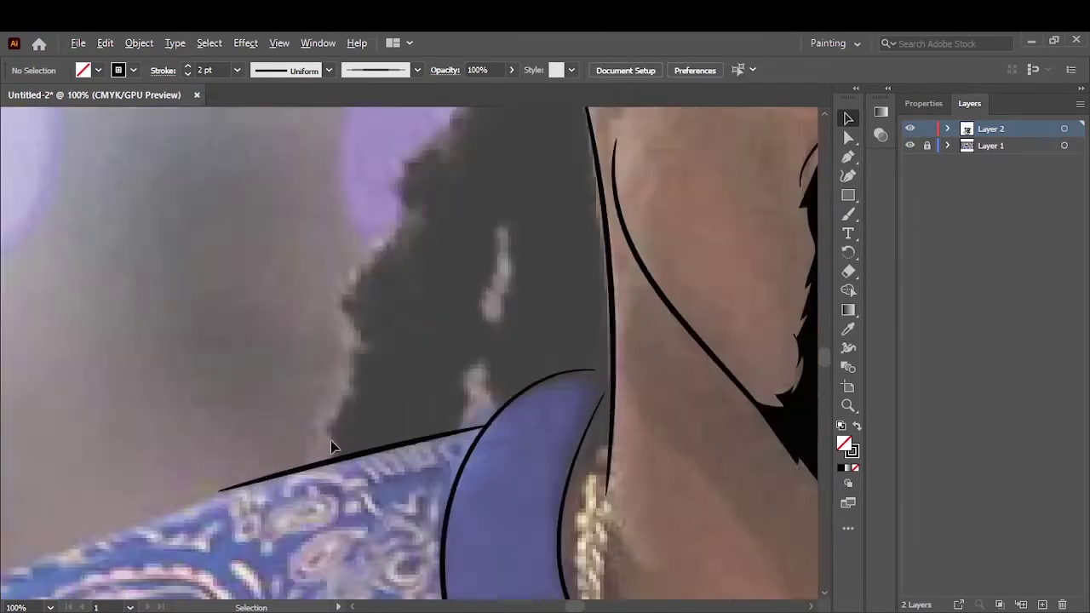
pyautogui.press('n')
pyautogui.hotkey('shift', 'x')
pyautogui.doubleClick(844, 443)
pyautogui.write('000000')
pyautogui.press('Return')
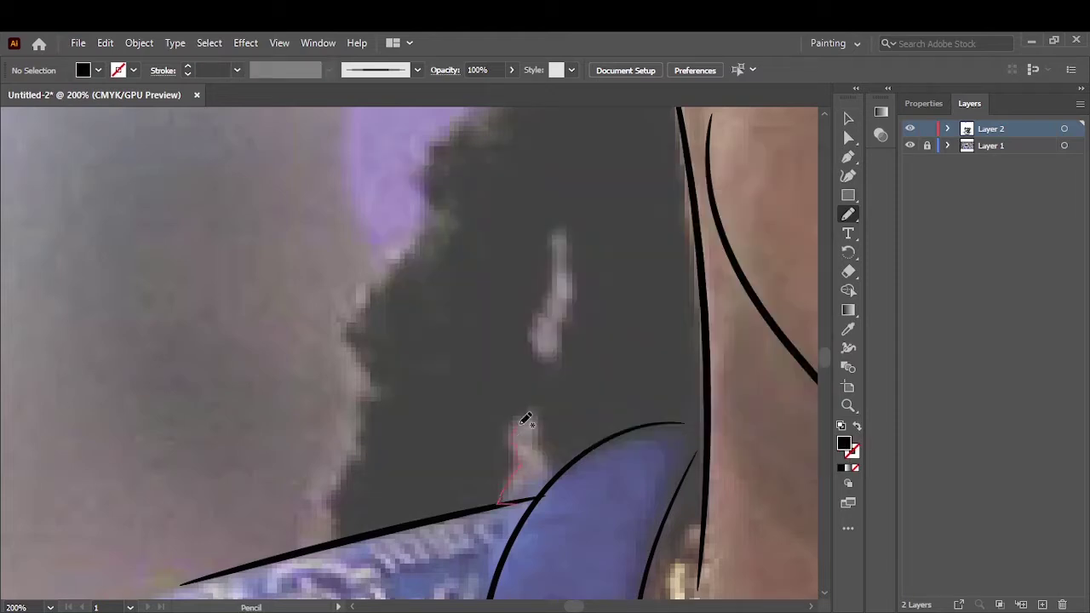
# Step: Draw closed black hair shapes around the shoulder and behind the neck
pyautogui.moveTo(522, 424)
pyautogui.mouseDown()
pyautogui.moveTo(673, 445)
pyautogui.moveTo(706, 437)
pyautogui.moveTo(696, 268)
pyautogui.moveTo(348, 324)
pyautogui.mouseUp()
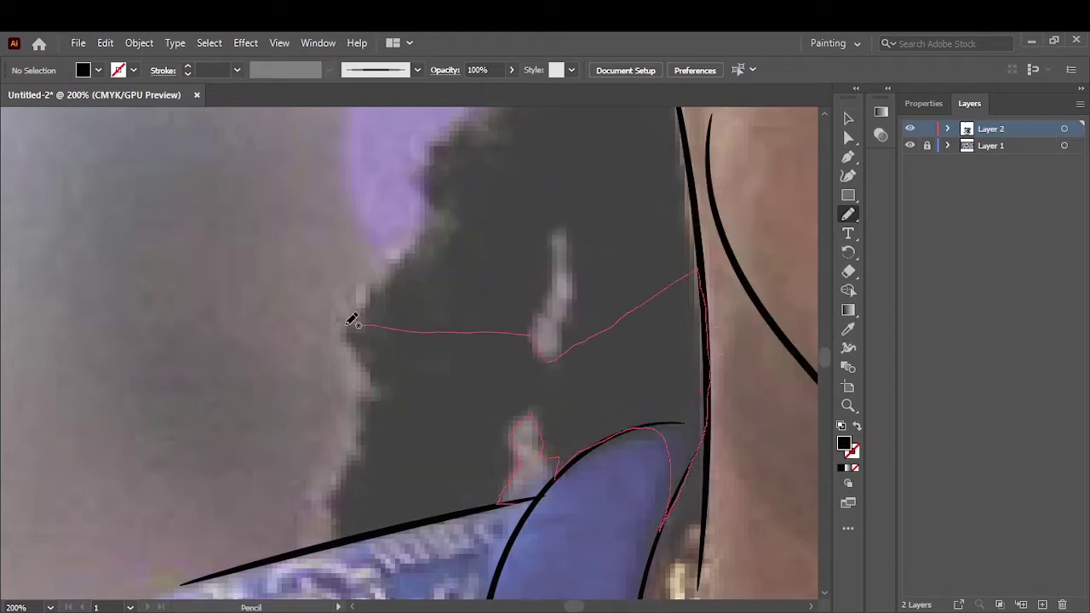
pyautogui.moveTo(361, 461); pyautogui.dragTo(498, 503)
pyautogui.scroll(2, 460, 460)
pyautogui.scroll(3, 416, 406)
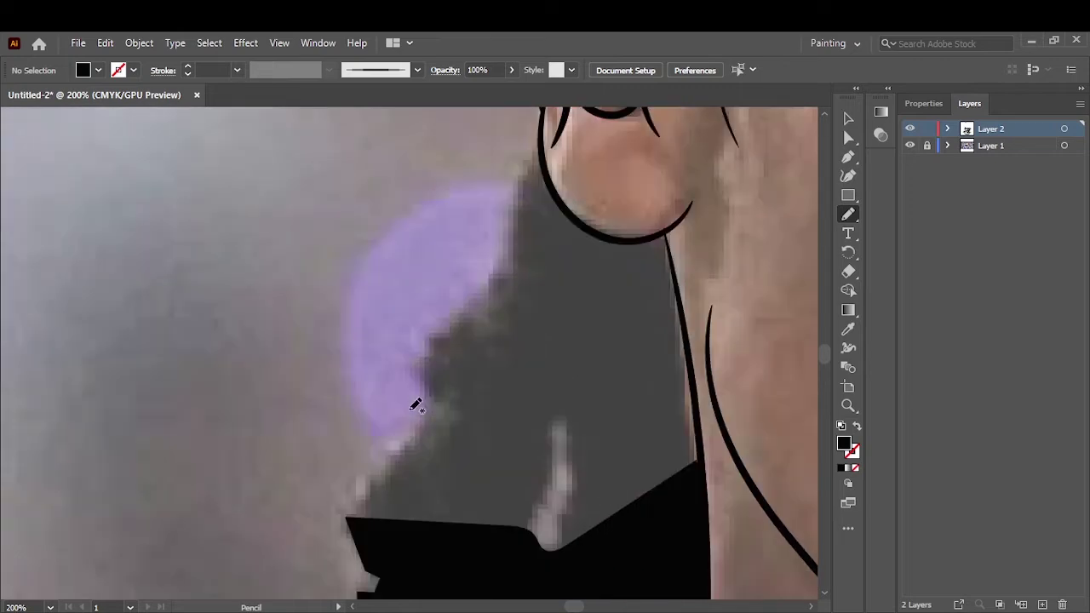
pyautogui.moveTo(460, 315)
pyautogui.mouseDown()
pyautogui.moveTo(588, 224)
pyautogui.moveTo(701, 457)
pyautogui.moveTo(560, 440)
pyautogui.moveTo(530, 540)
pyautogui.mouseUp()
pyautogui.moveTo(670, 324); pyautogui.dragTo(698, 460)
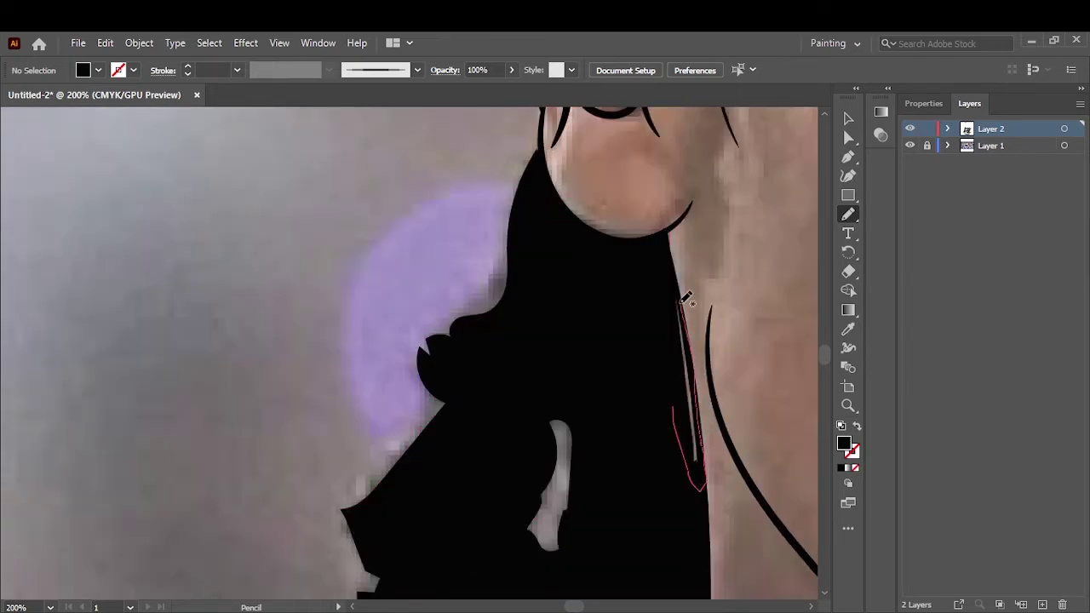
pyautogui.hotkey('ctrl', '0')
pyautogui.scroll(3, 335, 269)
pyautogui.scroll(2, 334, 339)
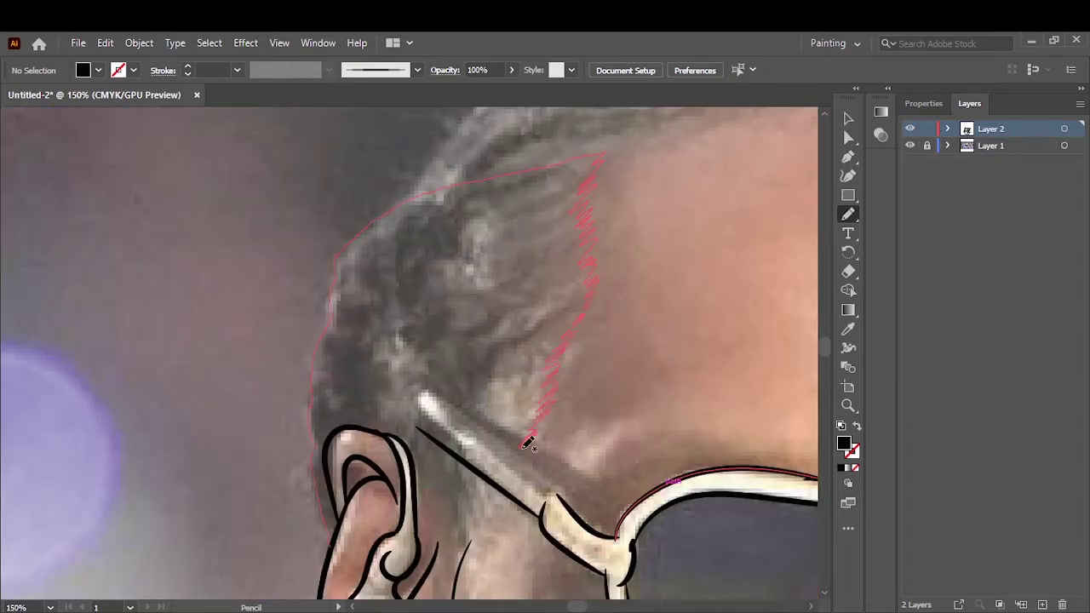
# Step: Fill the side hair above the ear black, add hair behind the ear, and outline the glasses arm
pyautogui.moveTo(426, 460); pyautogui.dragTo(351, 490)
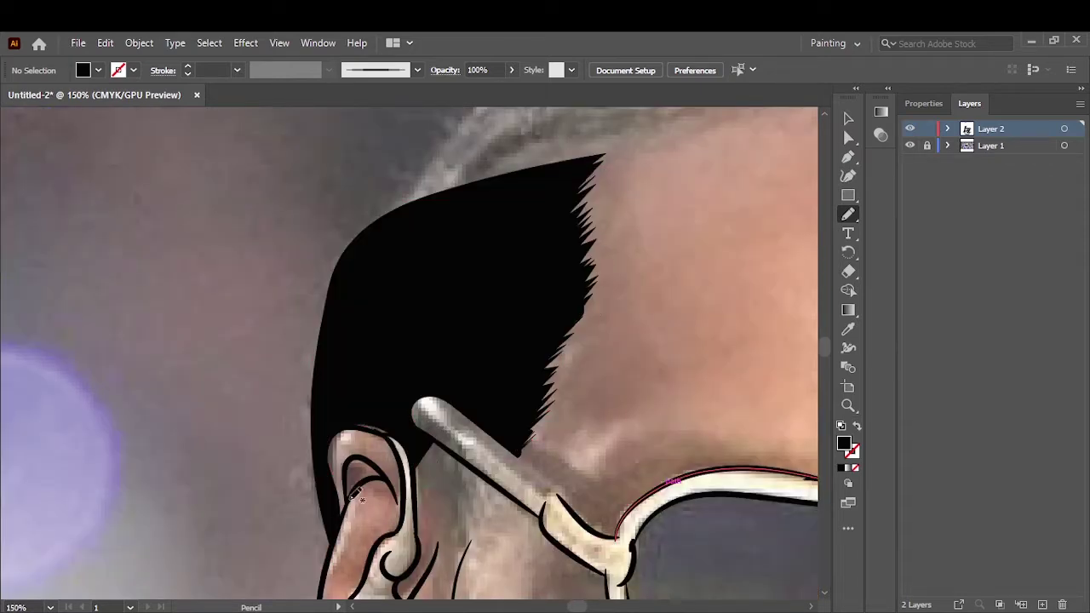
pyautogui.scroll(-3, 697, 256)
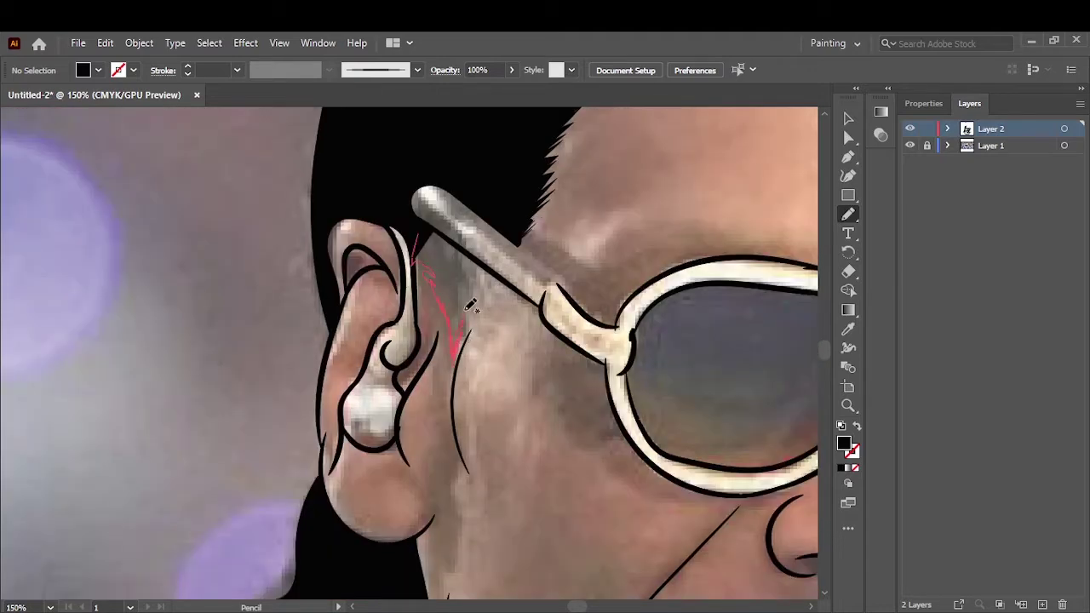
pyautogui.moveTo(469, 305); pyautogui.dragTo(487, 279)
pyautogui.moveTo(499, 228); pyautogui.dragTo(576, 303)
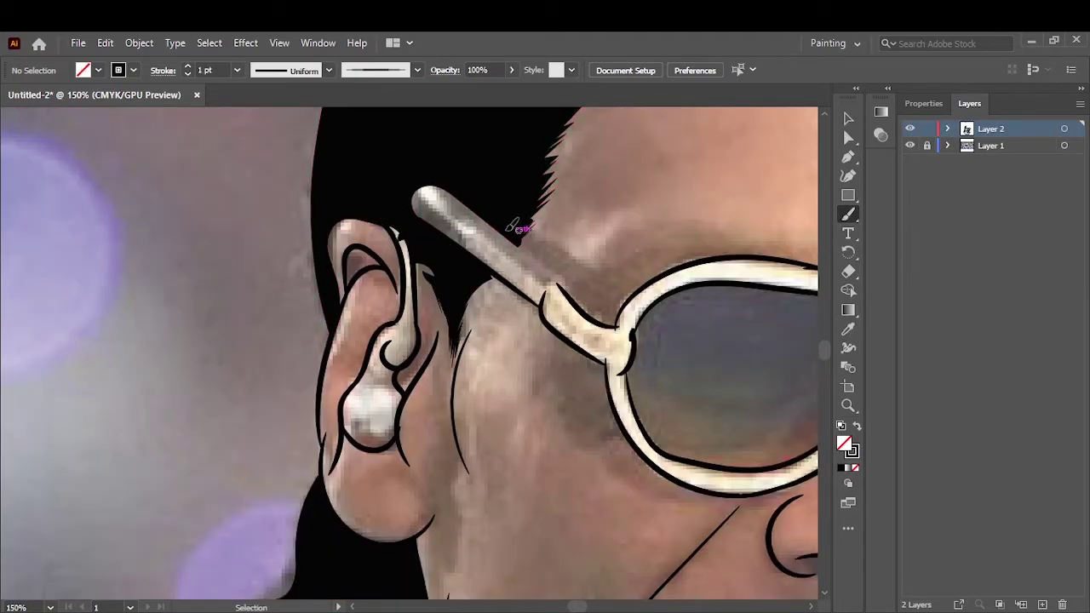
pyautogui.hotkey('shift', 'x')
pyautogui.press('v')
pyautogui.click(596, 357)
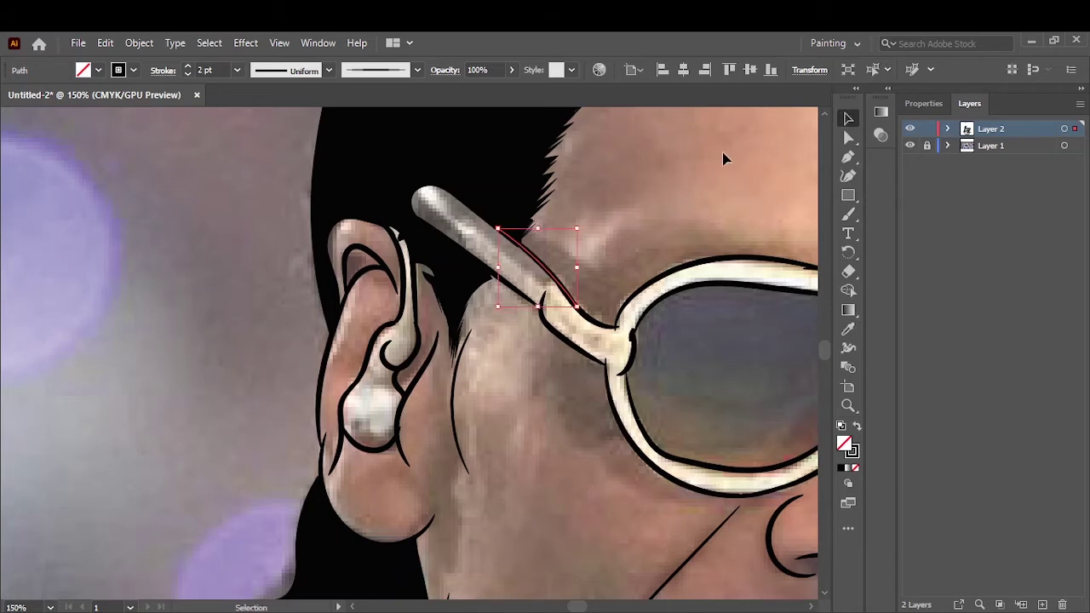
# Step: Set the Pencil to draw black-filled shapes with no outline
pyautogui.hotkey('ctrl', '0')
pyautogui.hotkey('ctrl', '1')
pyautogui.press('n')
pyautogui.hotkey('shift', 'x')
pyautogui.doubleClick(844, 442)
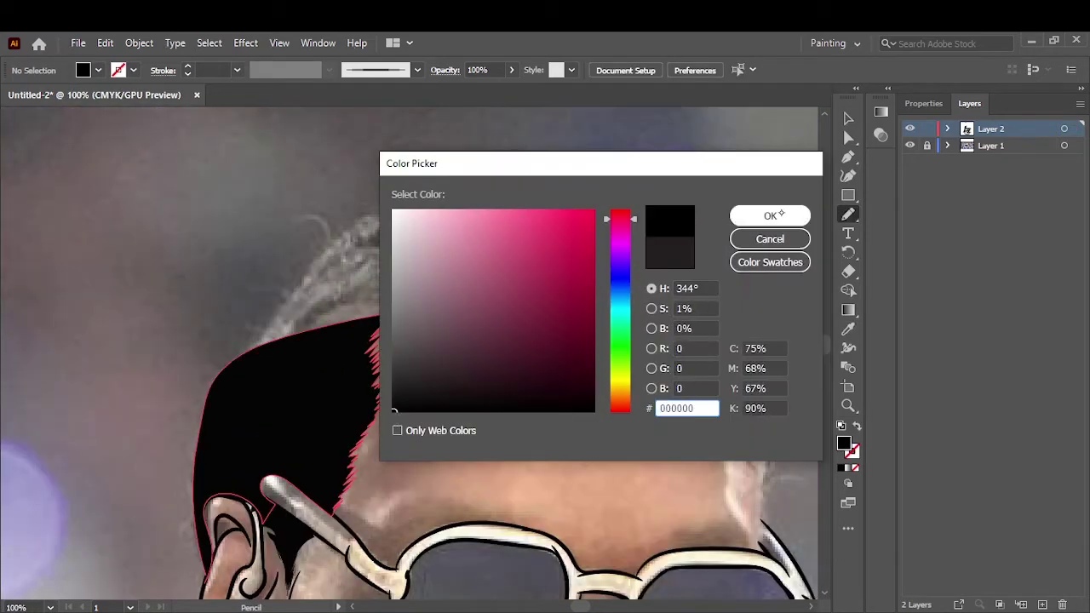
pyautogui.click(771, 214)
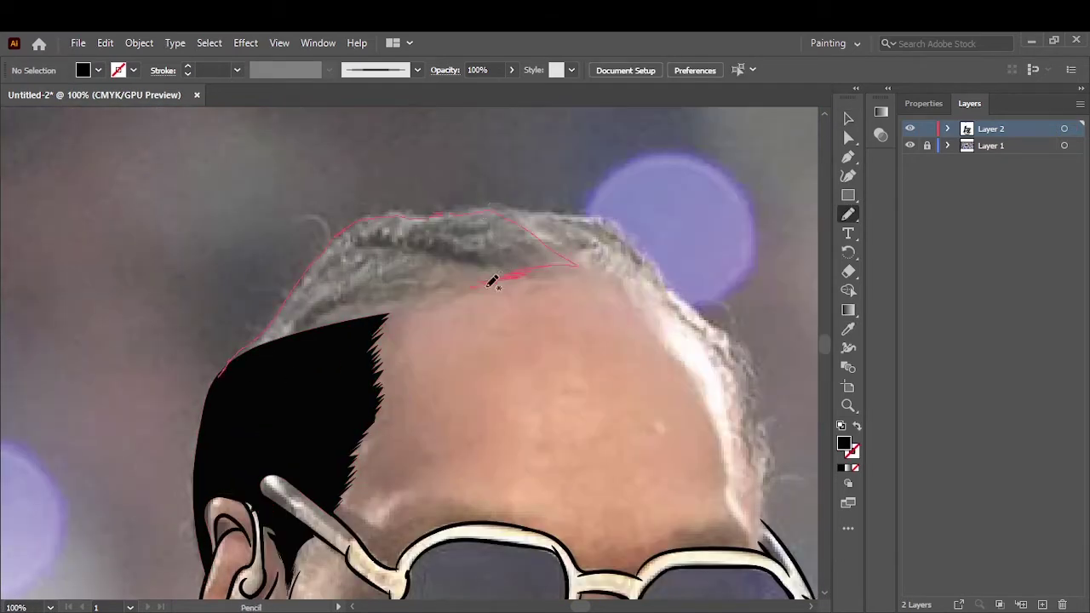
# Step: Extend the black hair shapes along the top of the head and down the side hairline
pyautogui.moveTo(492, 281); pyautogui.dragTo(223, 371)
pyautogui.moveTo(523, 258); pyautogui.dragTo(663, 261)
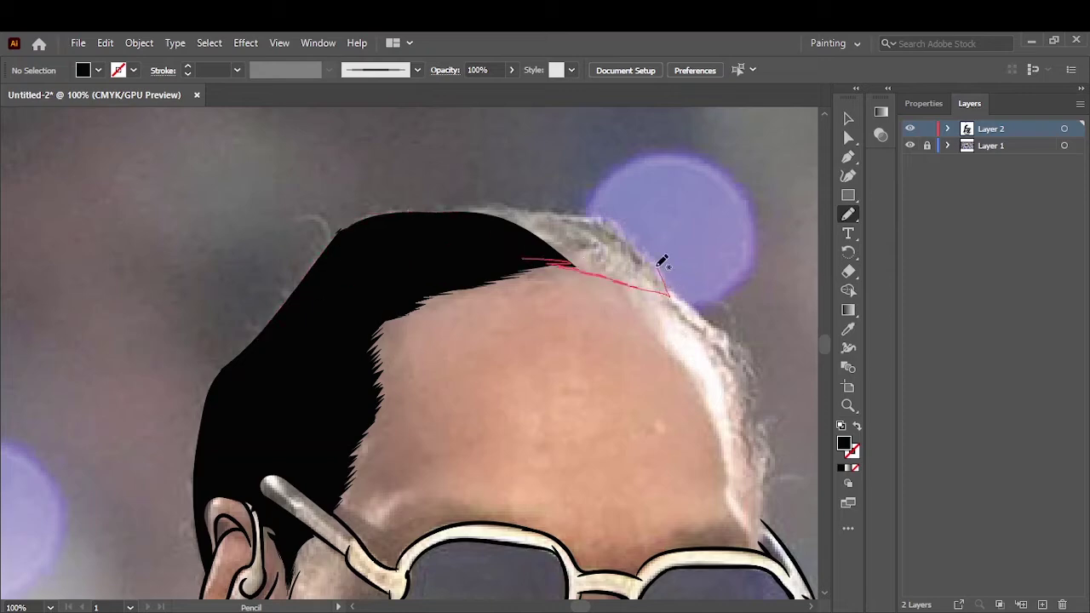
pyautogui.moveTo(351, 209); pyautogui.dragTo(349, 213)
pyautogui.moveTo(367, 230); pyautogui.dragTo(395, 217)
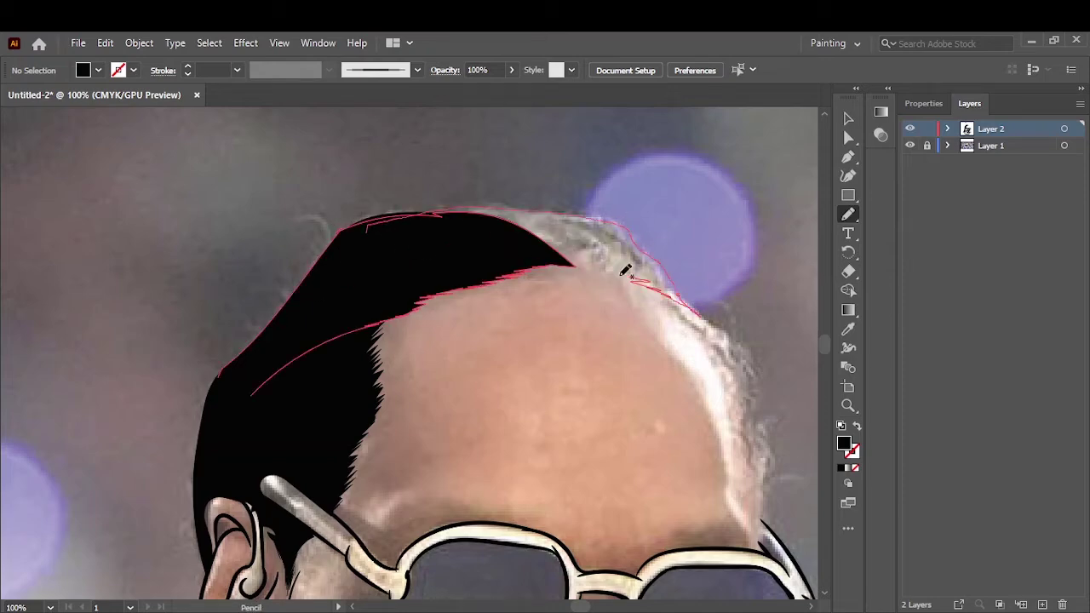
pyautogui.moveTo(675, 275); pyautogui.dragTo(635, 269)
pyautogui.scroll(-3, 469, 267)
pyautogui.hotkey('ctrl', '=')
pyautogui.moveTo(273, 189); pyautogui.dragTo(290, 200)
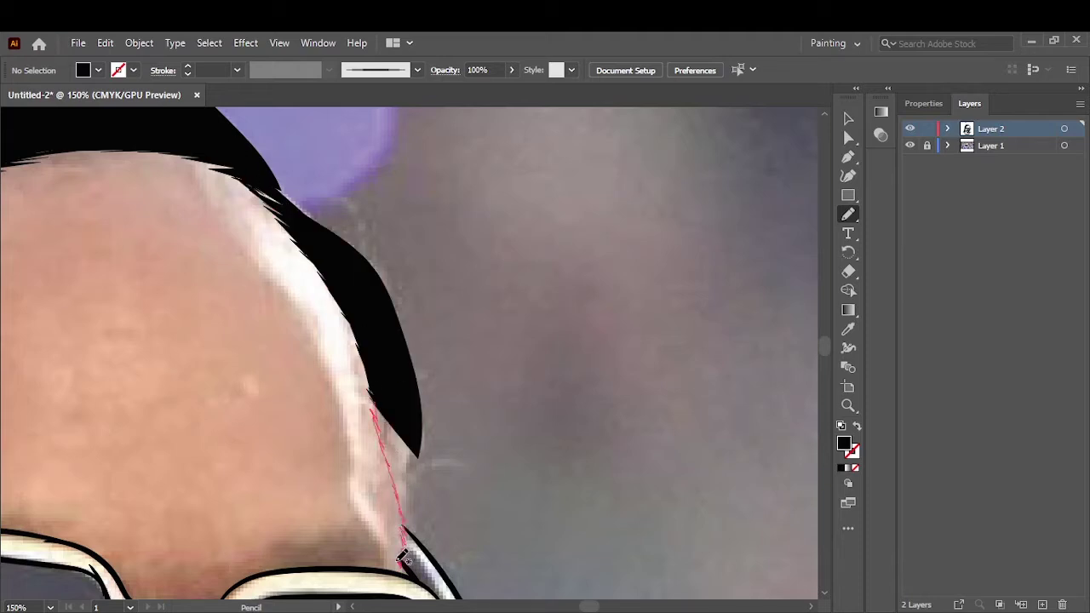
pyautogui.moveTo(384, 416); pyautogui.dragTo(422, 515)
pyautogui.moveTo(409, 440)
pyautogui.mouseDown()
pyautogui.moveTo(400, 534)
pyautogui.moveTo(342, 294)
pyautogui.mouseUp()
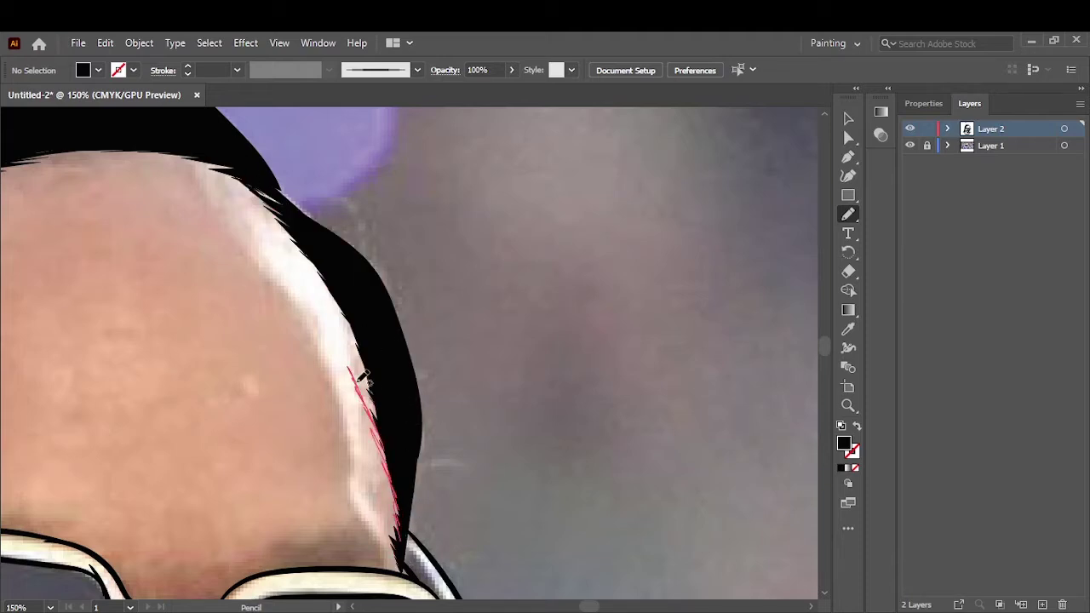
# Step: Add dark brow shapes above the glasses and hide the photo to check the line art
pyautogui.hotkey('ctrl', '0')
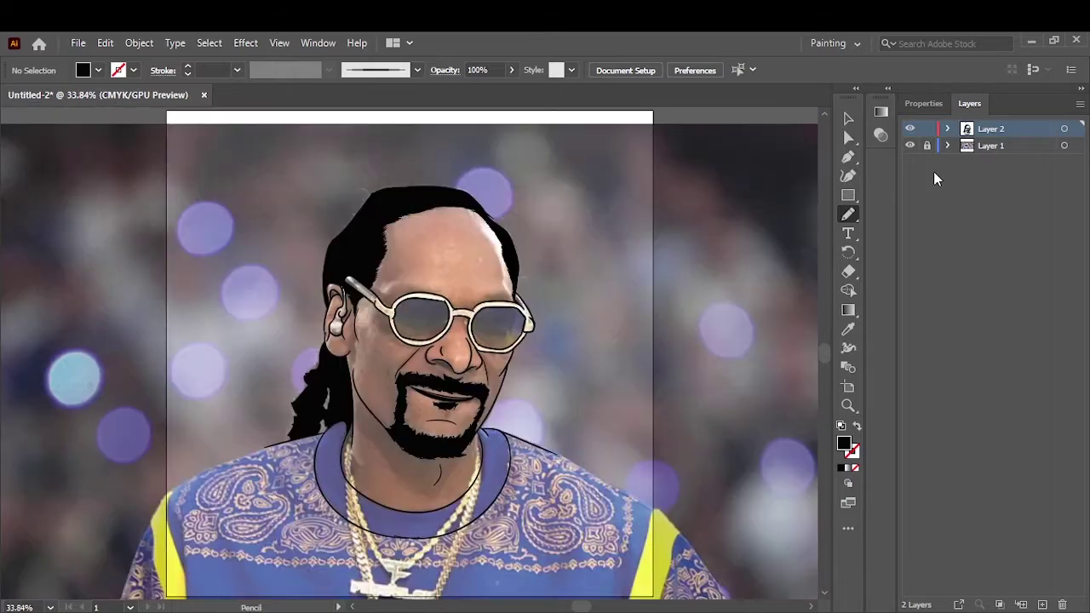
pyautogui.hotkey('ctrl', '1')
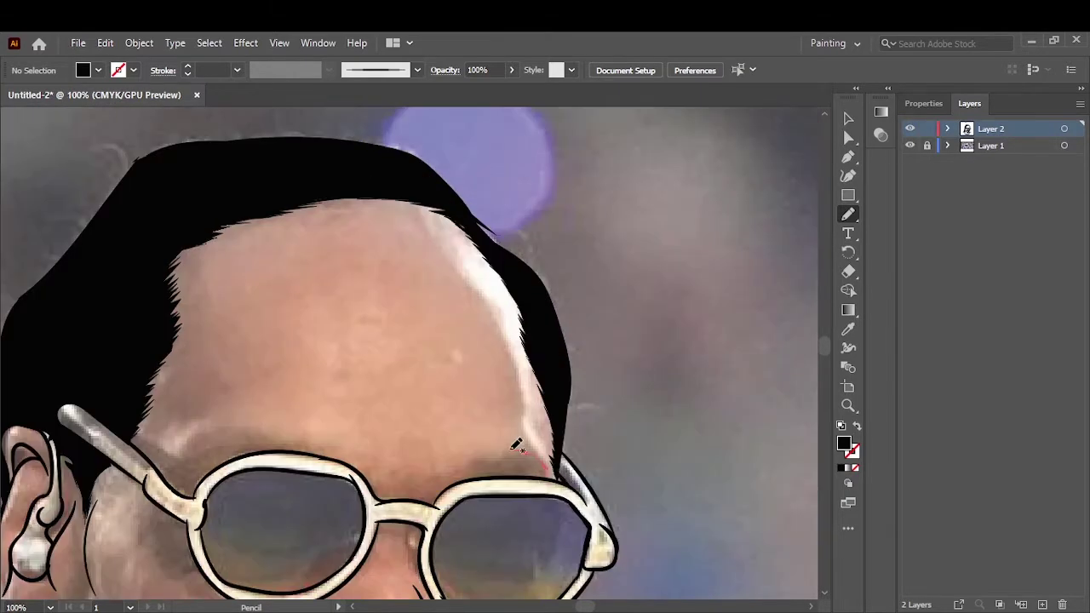
pyautogui.moveTo(542, 470); pyautogui.dragTo(509, 458)
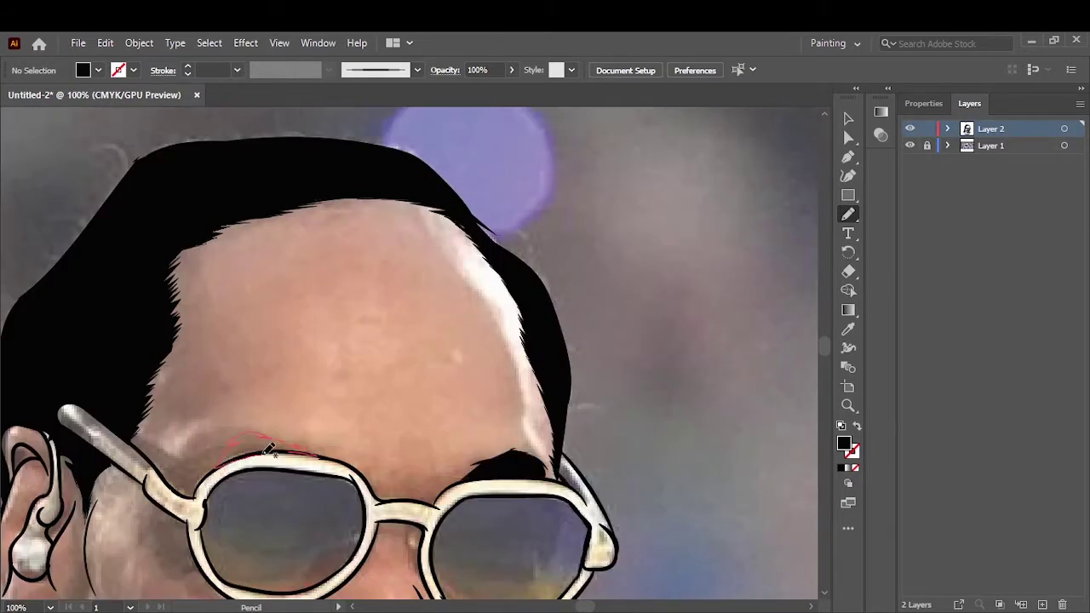
pyautogui.moveTo(269, 449); pyautogui.dragTo(215, 468)
pyautogui.hotkey('ctrl', '0')
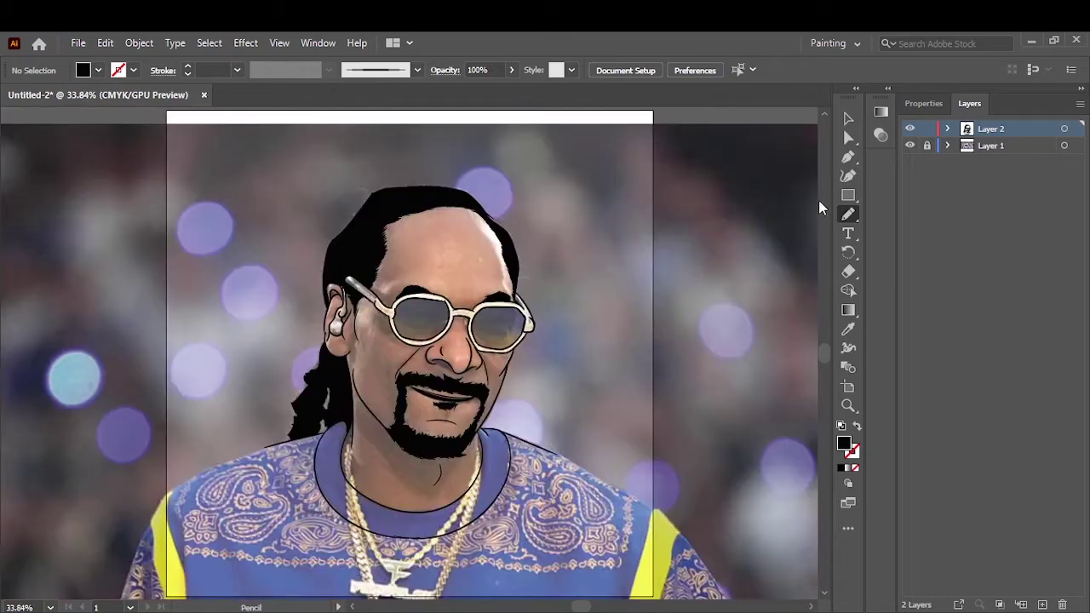
pyautogui.click(910, 145)
# Step: Draw two black nostril shapes on the nose and hide the reference photo
pyautogui.scroll(5, 470, 446)
pyautogui.scroll(2, 477, 447)
pyautogui.moveTo(194, 223); pyautogui.dragTo(319, 339)
pyautogui.moveTo(536, 372)
pyautogui.mouseDown()
pyautogui.moveTo(550, 349)
pyautogui.moveTo(510, 368)
pyautogui.mouseUp()
pyautogui.hotkey('ctrl', '0')
pyautogui.click(909, 145)
# Step: Duplicate Layer 2, lock the copy, and keep Layer 2 as the working layer
pyautogui.click(849, 118)
pyautogui.hotkey('ctrl', 'a')
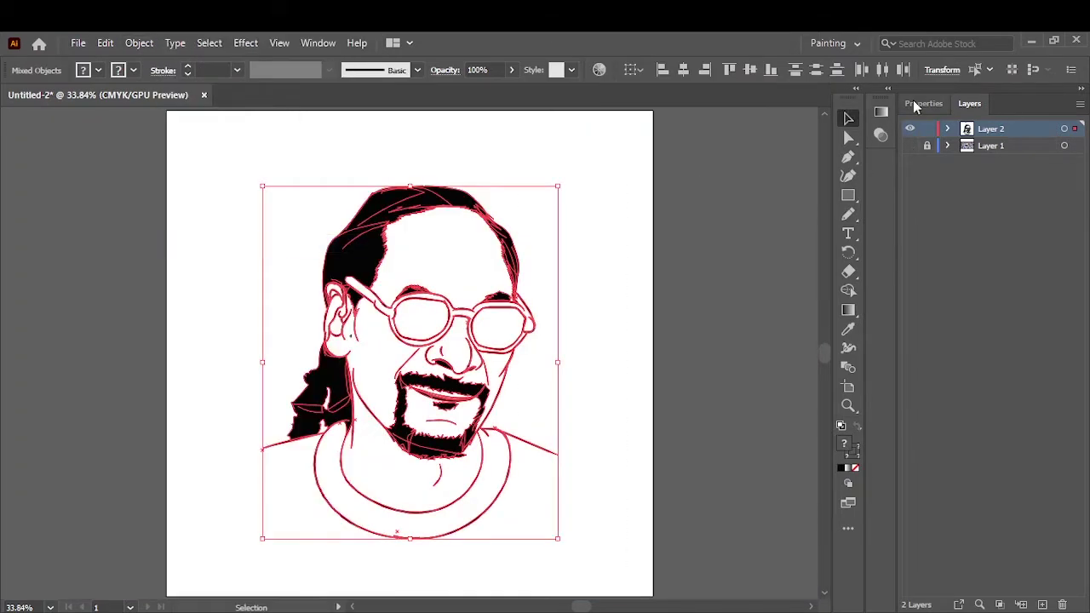
pyautogui.click(924, 103)
pyautogui.hotkey('ctrl', 'shift', 'a')
pyautogui.click(969, 103)
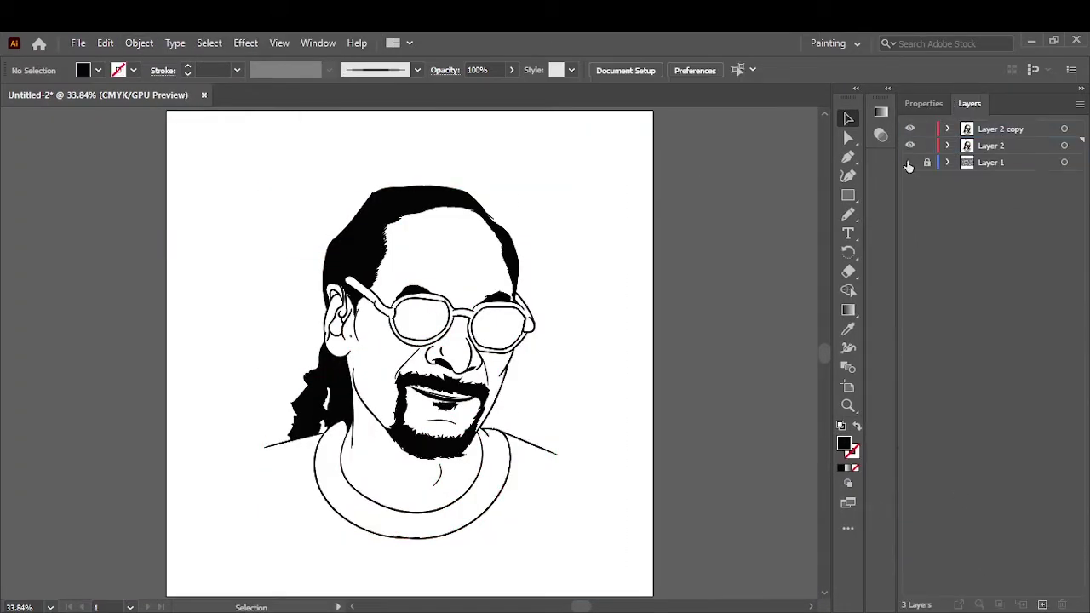
pyautogui.click(927, 129)
pyautogui.click(991, 145)
# Step: Place a medium blue rectangle behind the line art and combine everything into a compound path
pyautogui.doubleClick(844, 444)
pyautogui.click(523, 292)
pyautogui.click(770, 216)
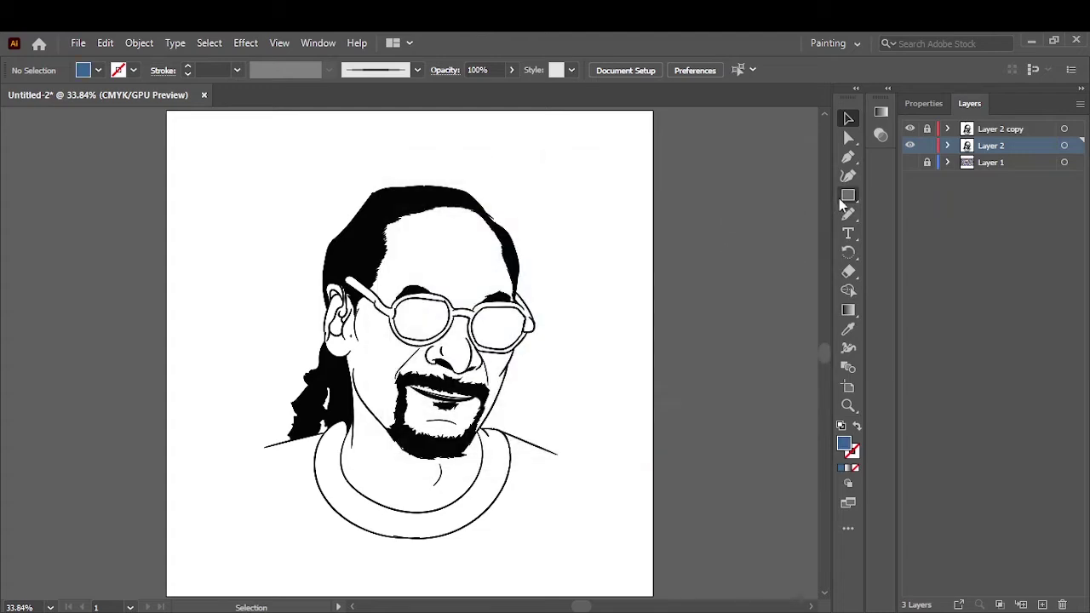
pyautogui.click(849, 195)
pyautogui.moveTo(245, 165); pyautogui.dragTo(611, 570)
pyautogui.rightClick(564, 396)
pyautogui.click(754, 560)
pyautogui.hotkey('ctrl', 'a')
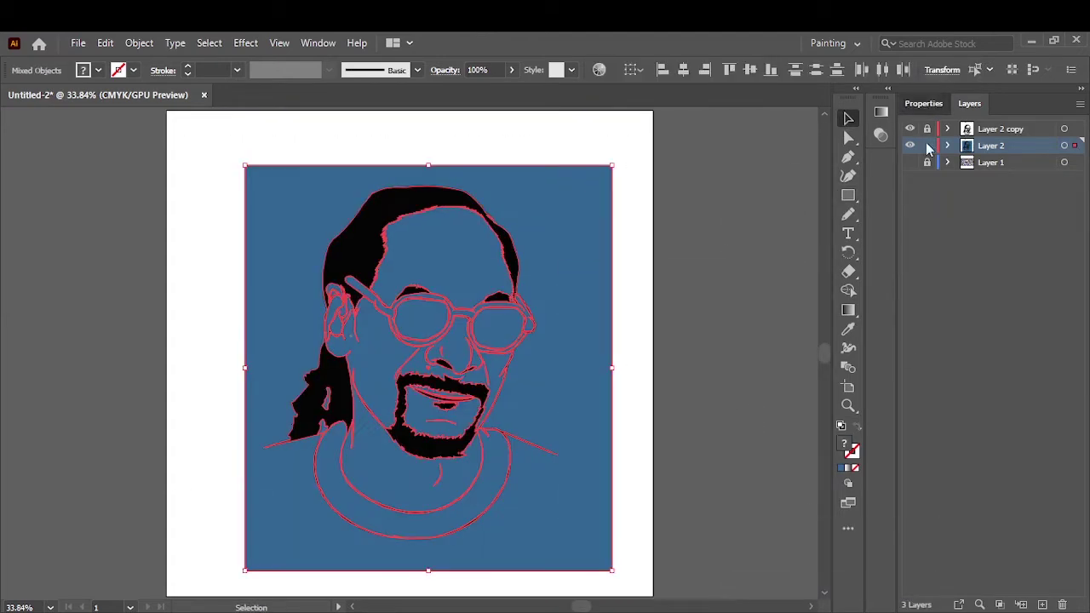
pyautogui.click(924, 103)
pyautogui.hotkey('ctrl', '8')
# Step: Delete the stray blue pieces by the ear and near the glasses, then select the glasses frame
pyautogui.scroll(5, 269, 407)
pyautogui.click(270, 401)
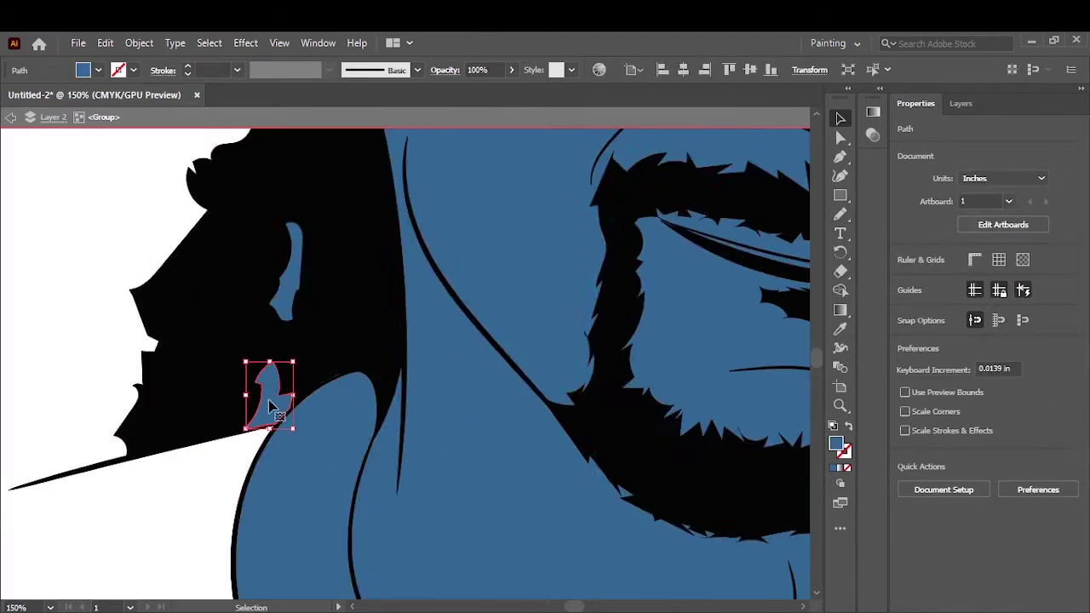
pyautogui.press('Delete')
pyautogui.scroll(-5, 292, 304)
pyautogui.click(360, 358)
pyautogui.press('Delete')
pyautogui.scroll(2, 411, 406)
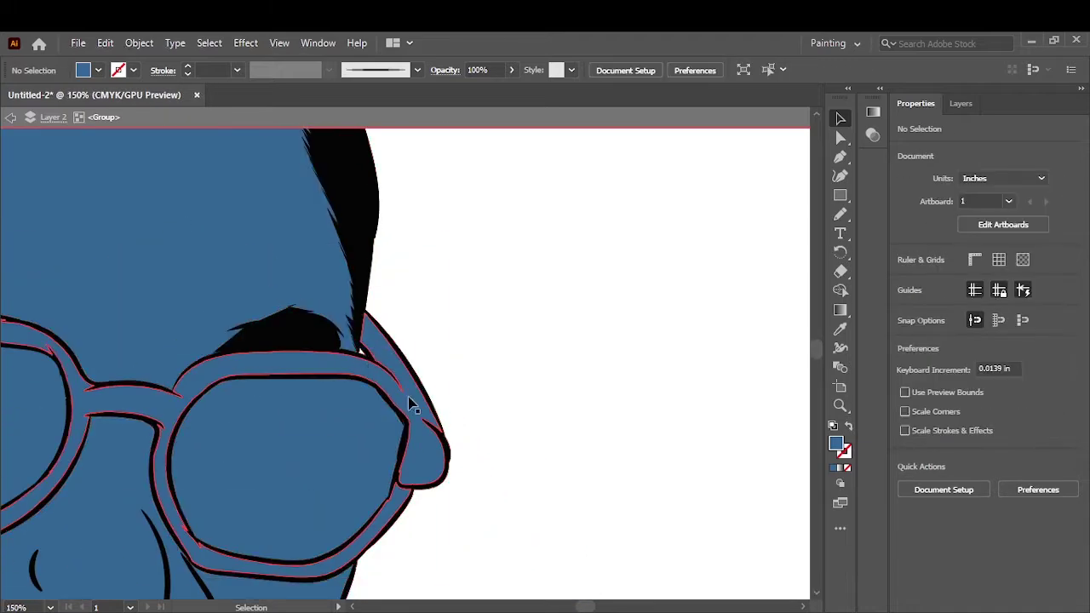
pyautogui.click(412, 407)
# Step: Make the glasses frames light grey and give the lenses a 90° gradient using the face blue
pyautogui.doubleClick(836, 443)
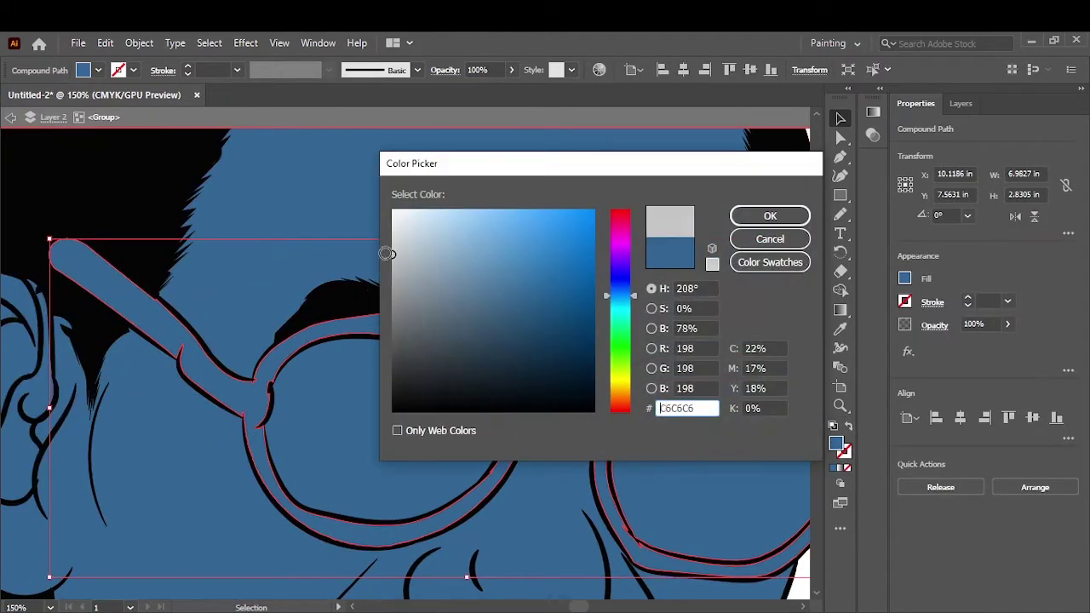
pyautogui.click(770, 216)
pyautogui.click(735, 453)
pyautogui.click(841, 468)
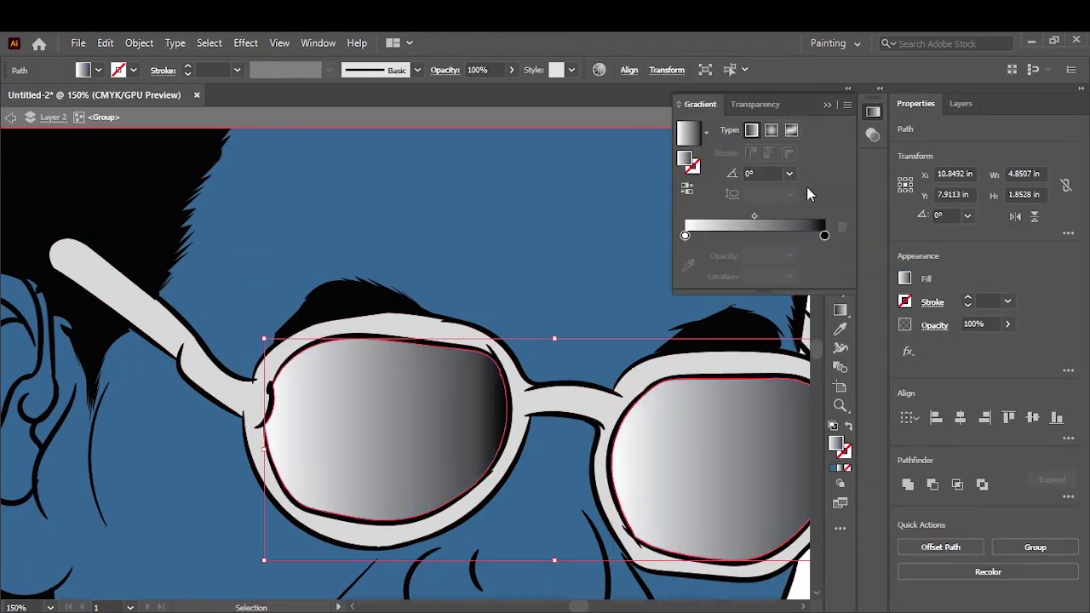
pyautogui.click(789, 173)
pyautogui.click(800, 247)
pyautogui.moveTo(753, 215); pyautogui.dragTo(704, 215)
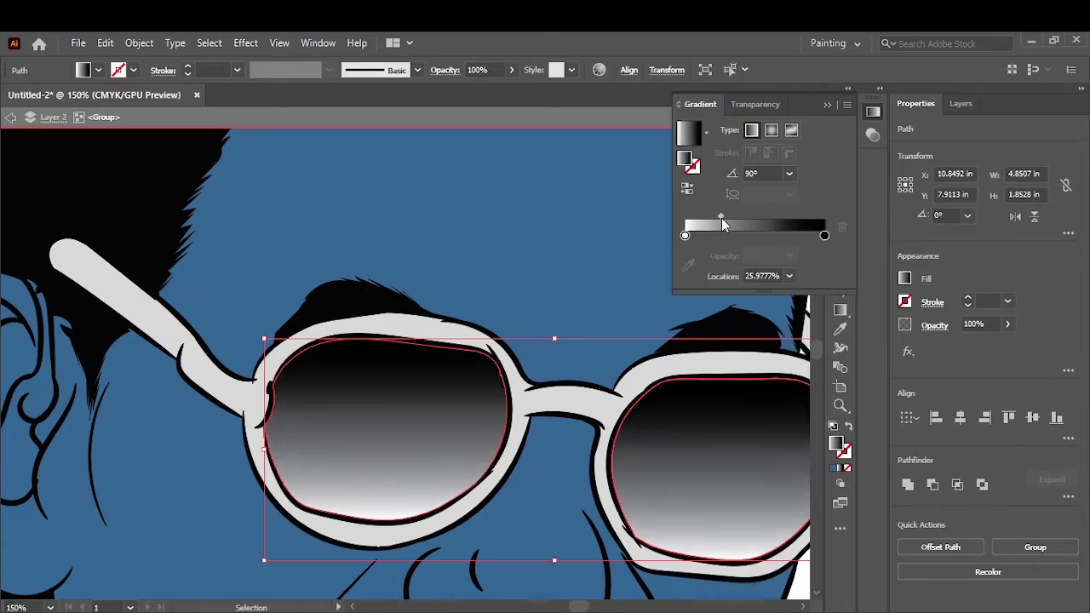
pyautogui.click(824, 235)
pyautogui.click(688, 264)
pyautogui.click(580, 237)
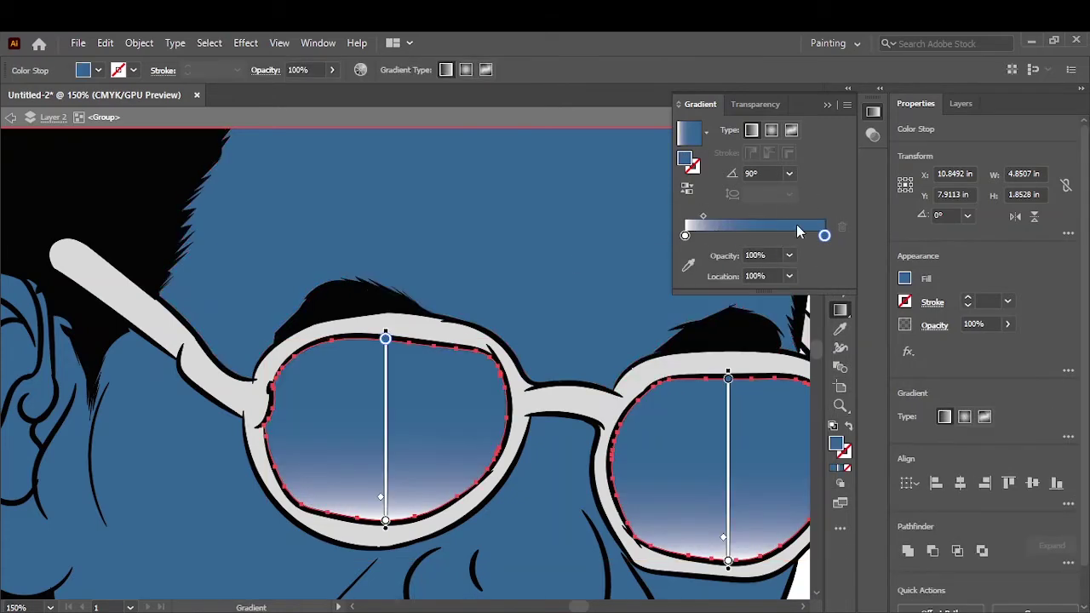
# Step: Darken the gradient stop to 69% black and make the right lens's top stop dark navy
pyautogui.doubleClick(824, 235)
pyautogui.click(619, 291)
pyautogui.moveTo(735, 354); pyautogui.dragTo(748, 355)
pyautogui.press('Escape')
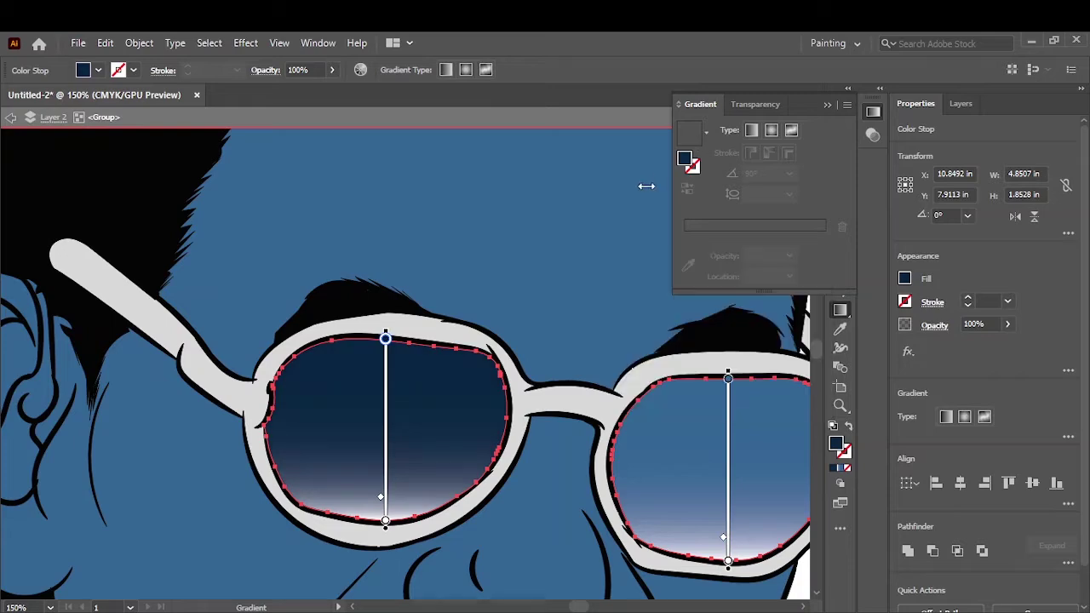
pyautogui.press('a')
pyautogui.click(711, 316)
pyautogui.click(693, 414)
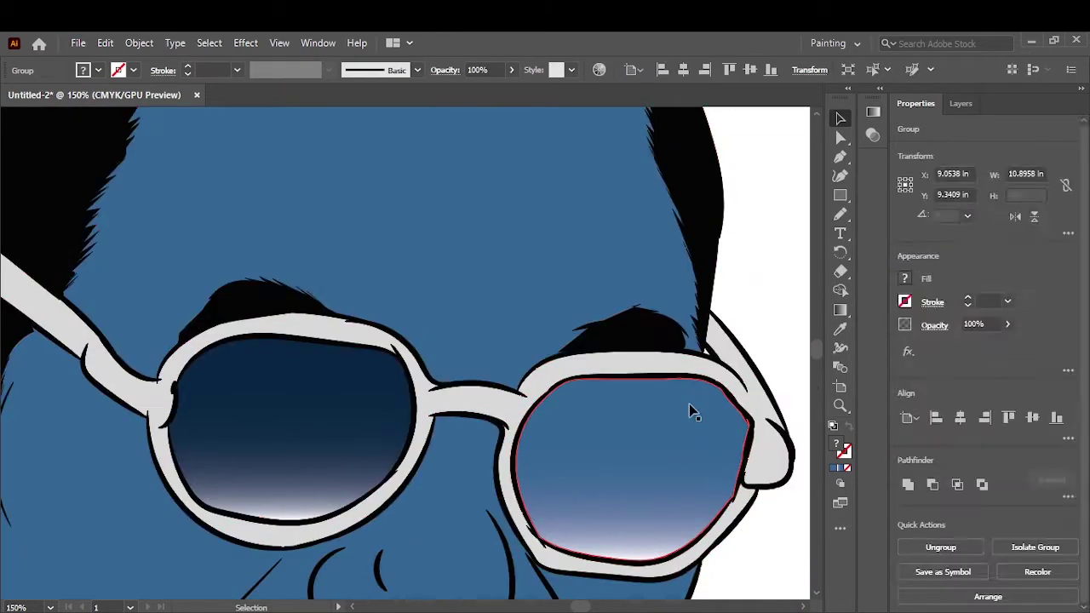
pyautogui.press('g')
pyautogui.doubleClick(632, 378)
pyautogui.click(431, 488)
pyautogui.click(289, 375)
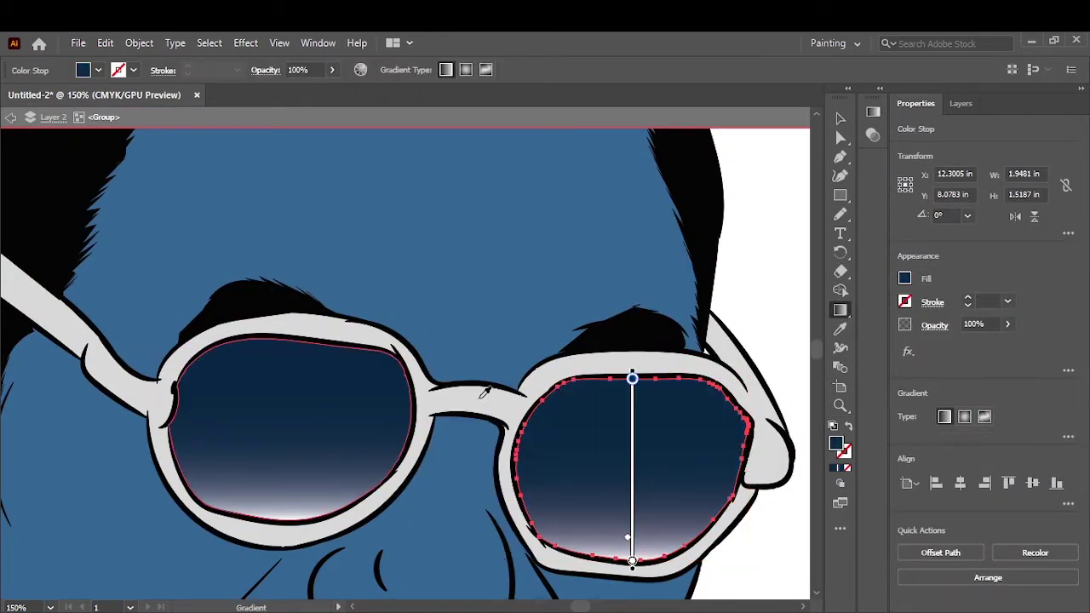
# Step: Apply the navy-to-white gradient to both lenses and make the right lens's bottom stop green
pyautogui.hotkey('ctrl', 'shift', 'a')
pyautogui.click(304, 440)
pyautogui.click(841, 310)
pyautogui.doubleClick(841, 310)
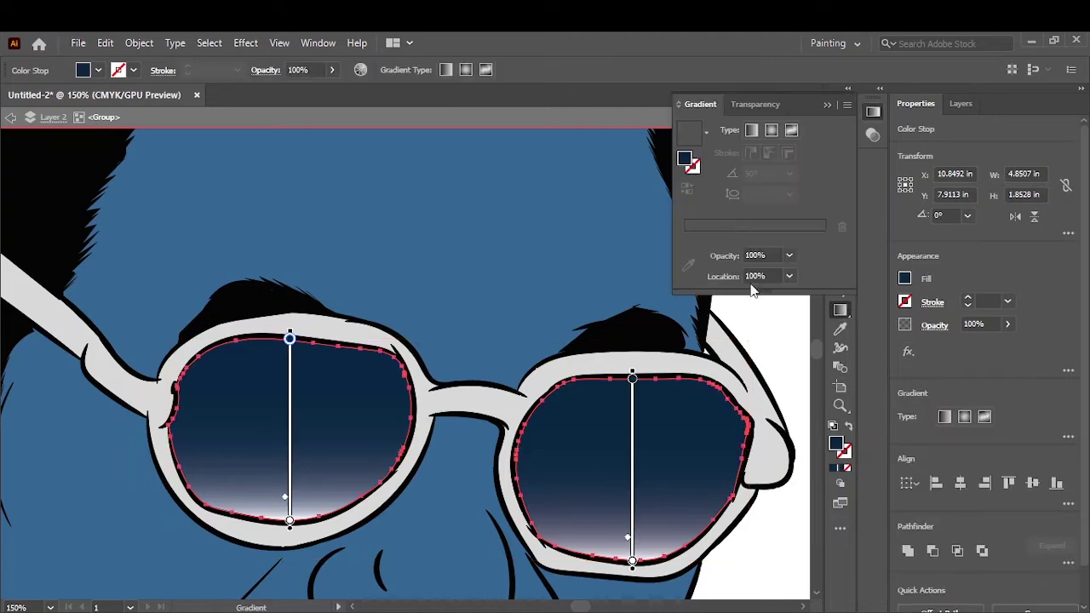
pyautogui.click(839, 121)
pyautogui.click(652, 481)
pyautogui.doubleClick(631, 564)
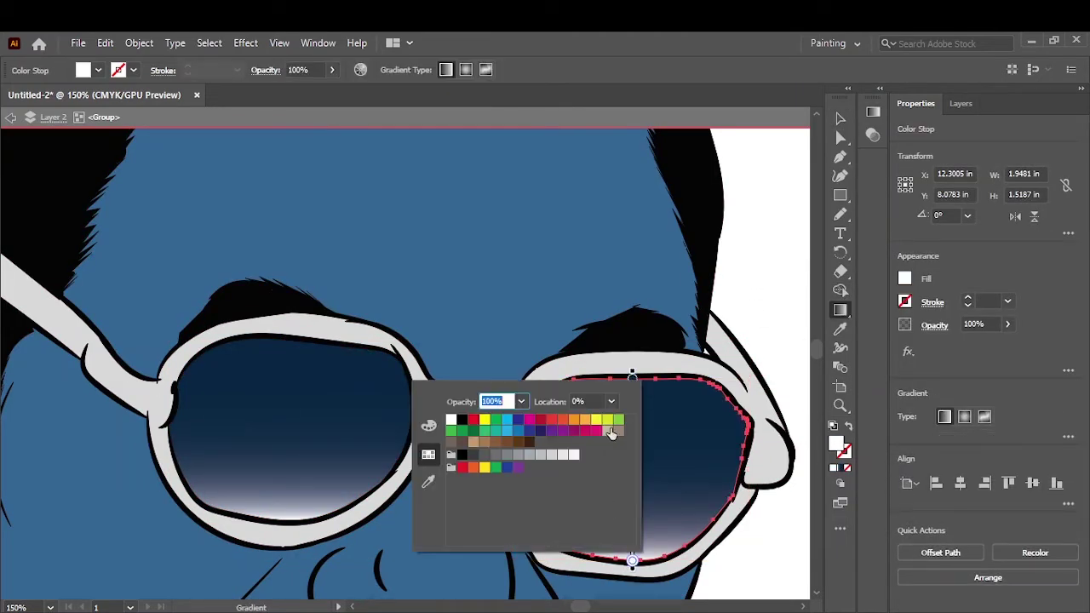
pyautogui.click(529, 419)
# Step: Make the left lens's bottom gradient stop green as well
pyautogui.press('v')
pyautogui.click(289, 400)
pyautogui.doubleClick(841, 311)
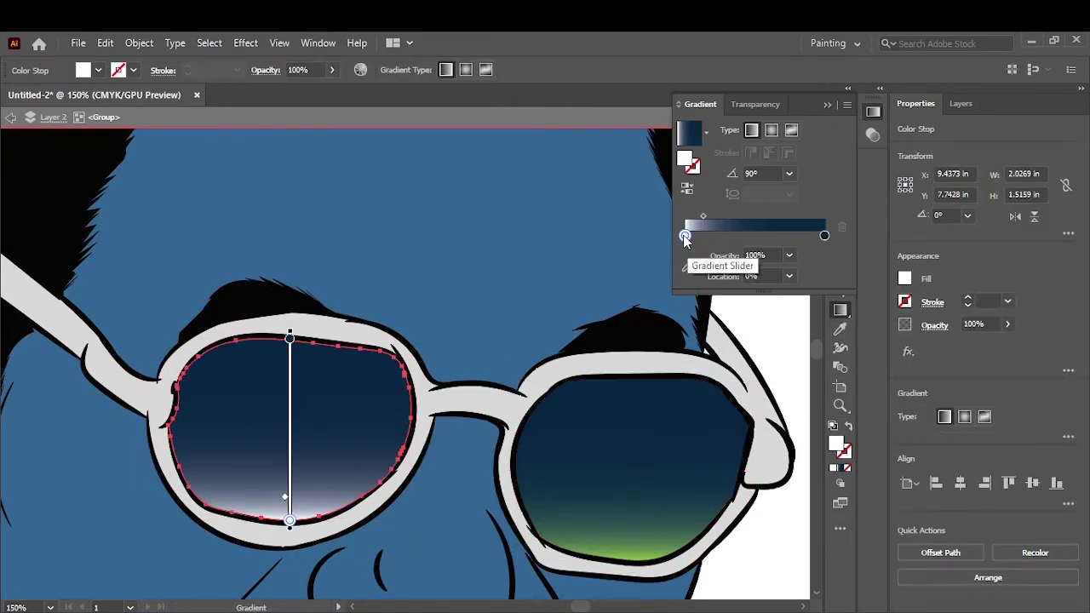
pyautogui.doubleClick(686, 244)
pyautogui.click(749, 285)
pyautogui.press('v')
pyautogui.click(738, 236)
# Step: Recolour the mouth shape with a new fill colour
pyautogui.scroll(-10, 737, 236)
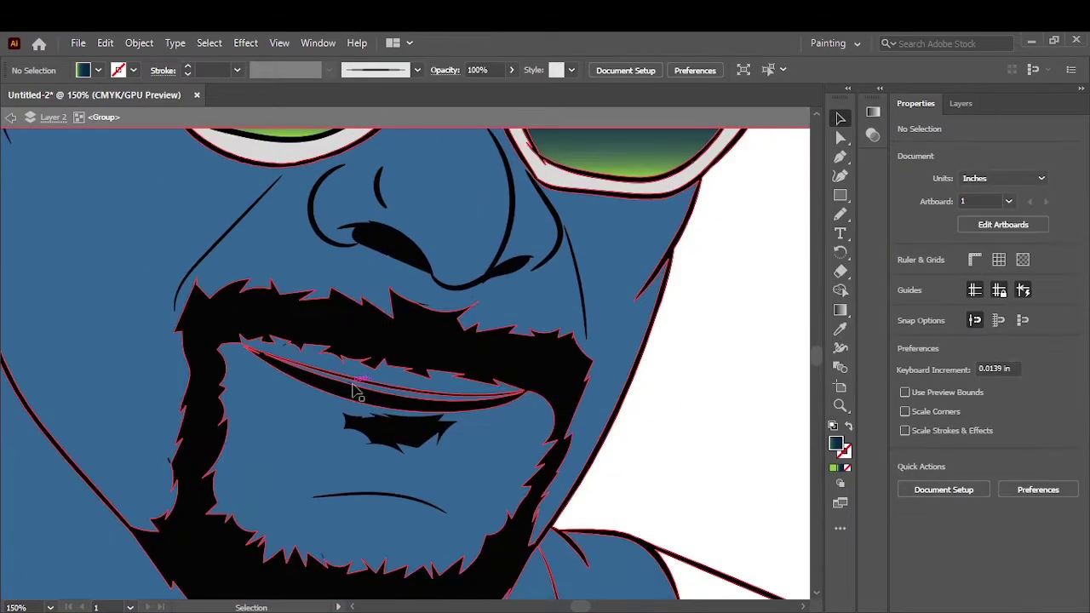
pyautogui.scroll(2, 397, 395)
pyautogui.click(397, 388)
pyautogui.doubleClick(835, 442)
pyautogui.click(741, 220)
# Step: Fill the shirt collar with a darker navy blue
pyautogui.scroll(-2, 681, 356)
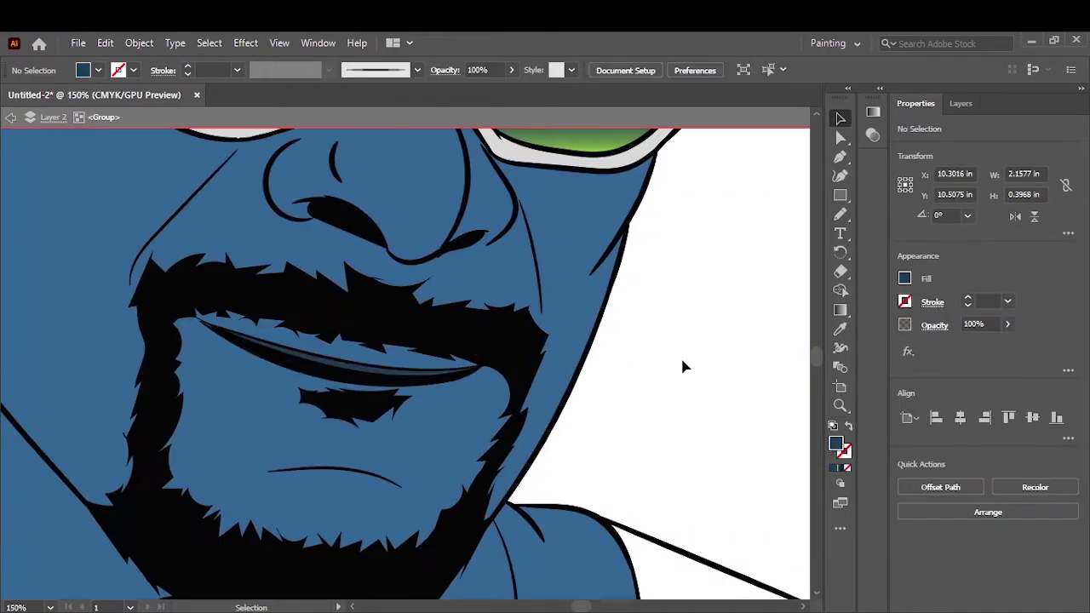
pyautogui.scroll(-5, 681, 355)
pyautogui.click(511, 341)
pyautogui.doubleClick(836, 443)
pyautogui.click(523, 336)
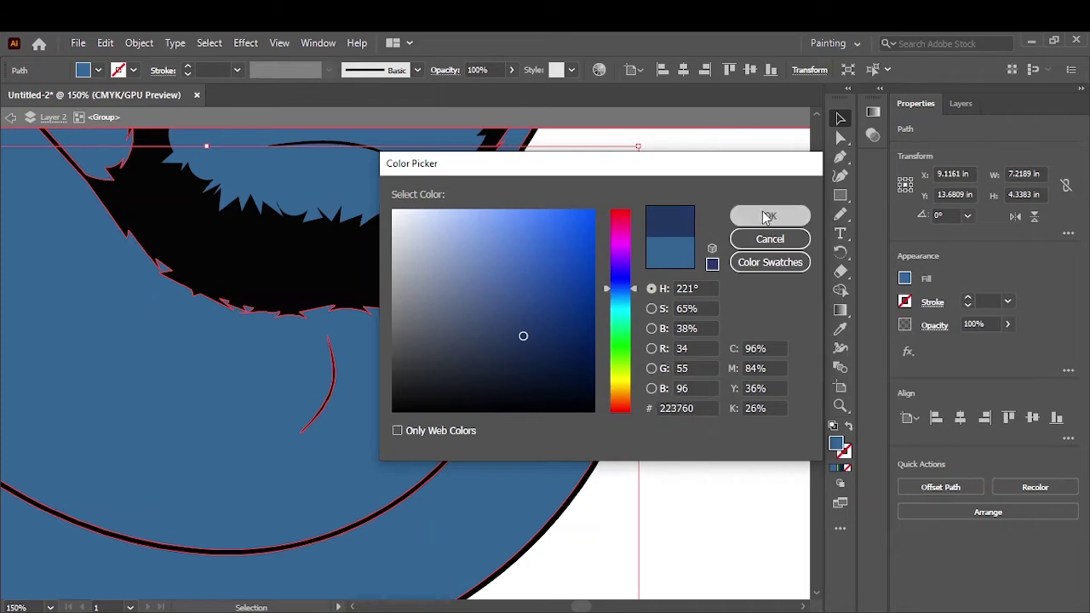
pyautogui.click(770, 215)
pyautogui.hotkey('ctrl', '0')
pyautogui.click(739, 163)
# Step: Duplicate Layer 2 into Layer 2 copy 2 and make it the working layer
pyautogui.click(960, 103)
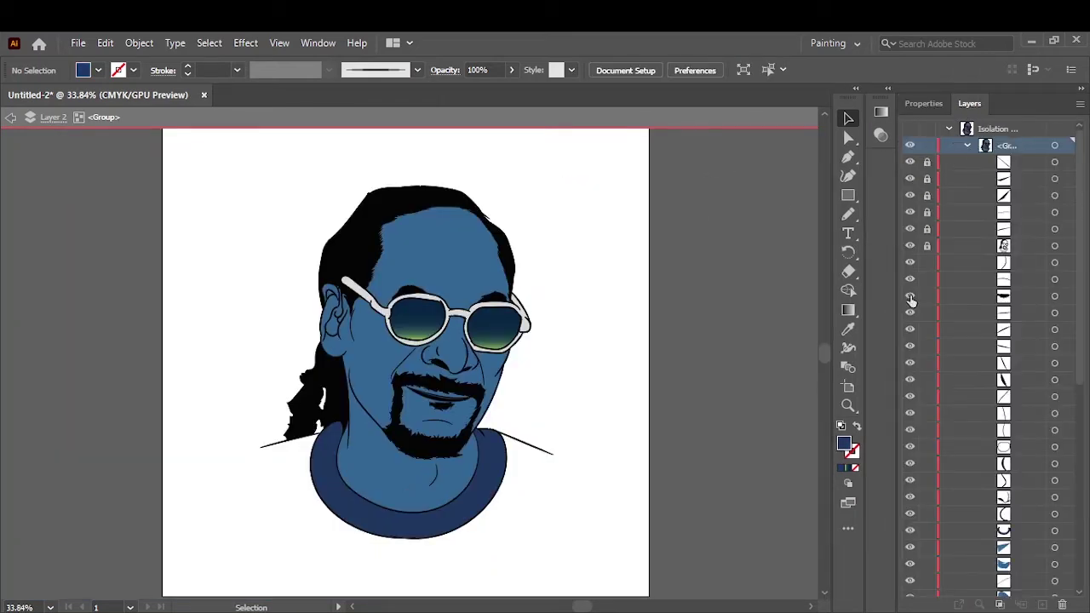
pyautogui.press('Escape')
pyautogui.moveTo(1004, 153); pyautogui.dragTo(1043, 605)
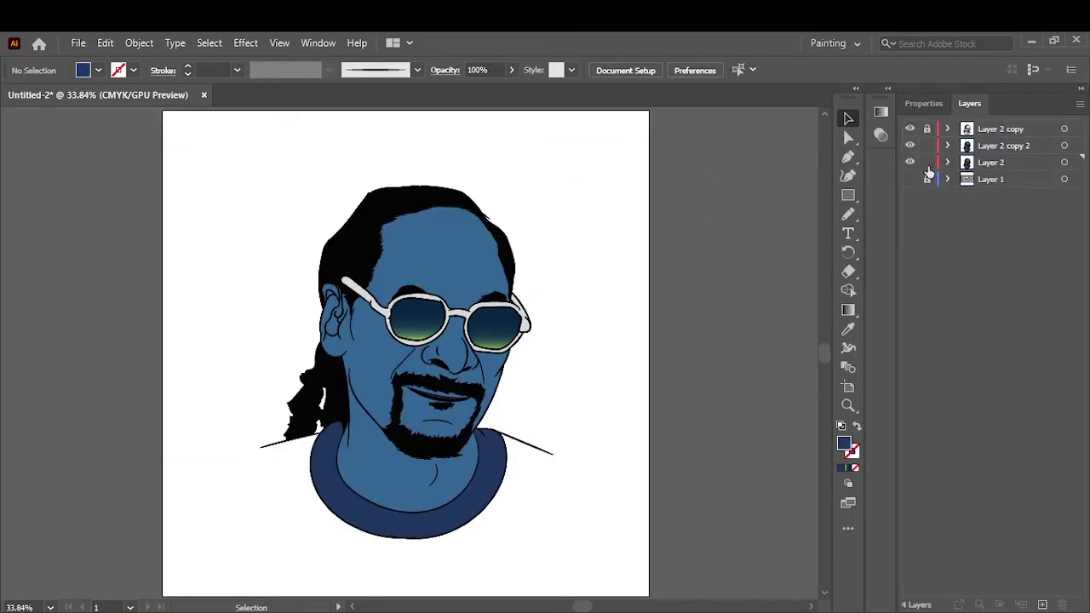
pyautogui.click(849, 138)
pyautogui.click(426, 221)
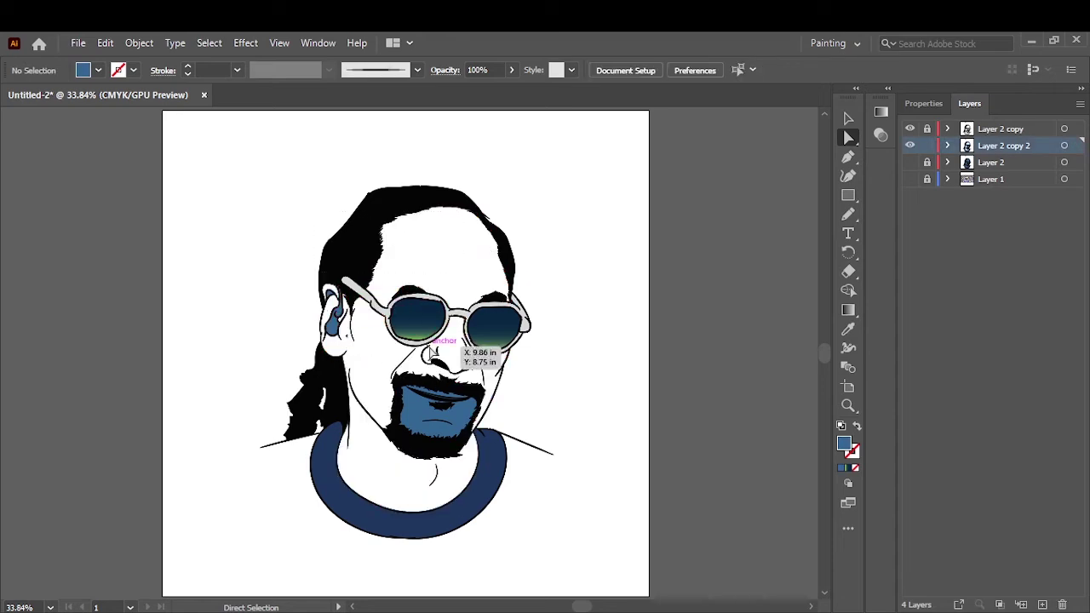
# Step: Fill the earpiece inside the ear group with a darker sampled grey
pyautogui.scroll(5, 332, 332)
pyautogui.doubleClick(275, 453)
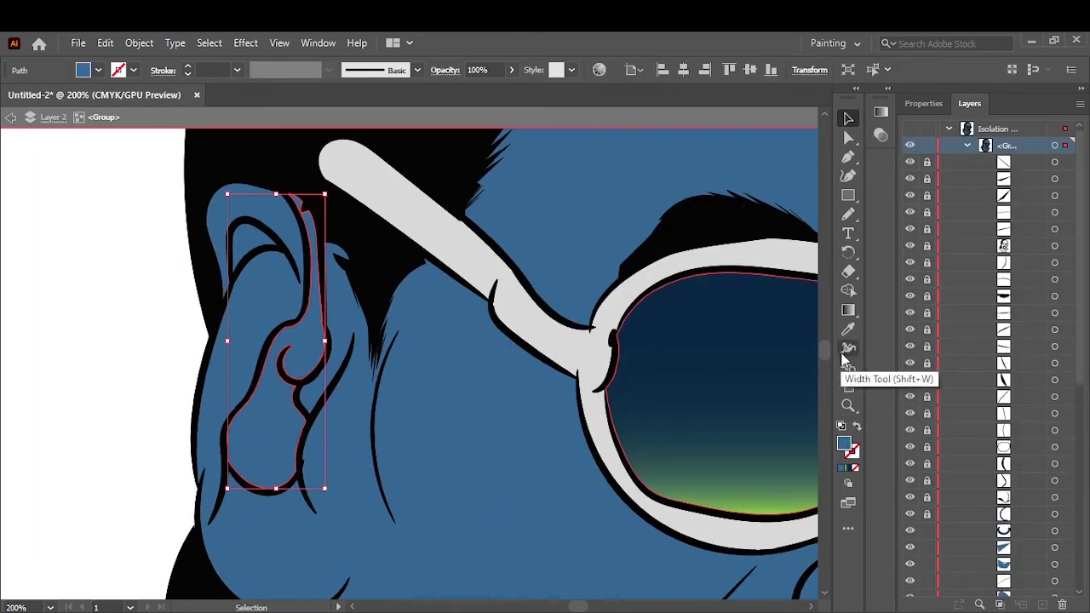
pyautogui.click(848, 329)
pyautogui.click(600, 357)
pyautogui.doubleClick(844, 443)
pyautogui.press('Return')
pyautogui.click(97, 329)
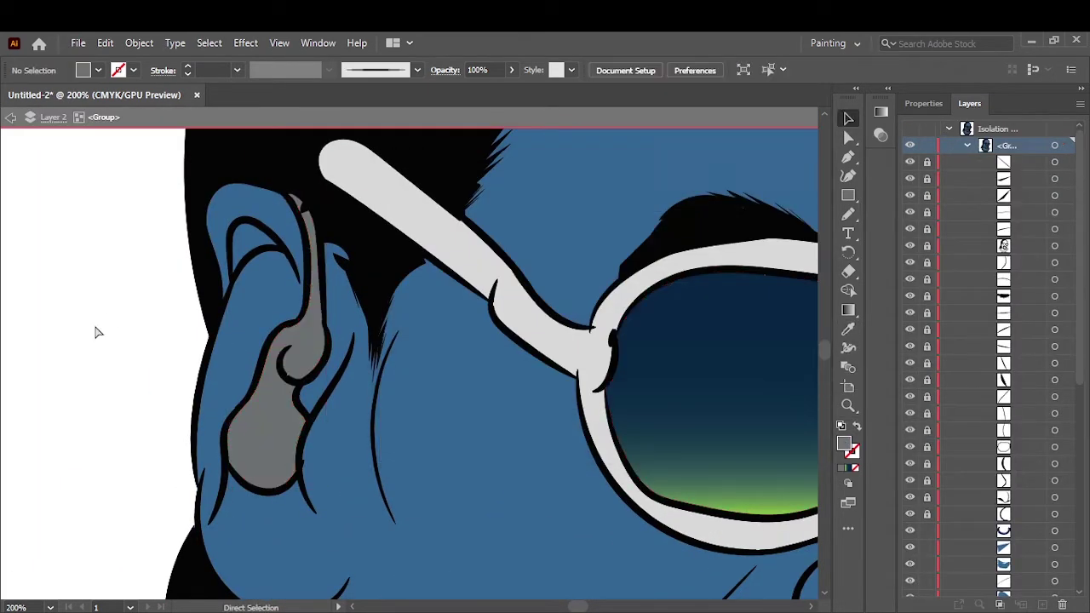
pyautogui.hotkey('ctrl', '0')
# Step: Hide the blue face-fill layer, select the mouth, and add a new Layer 5 for shading
pyautogui.click(909, 162)
pyautogui.press('a')
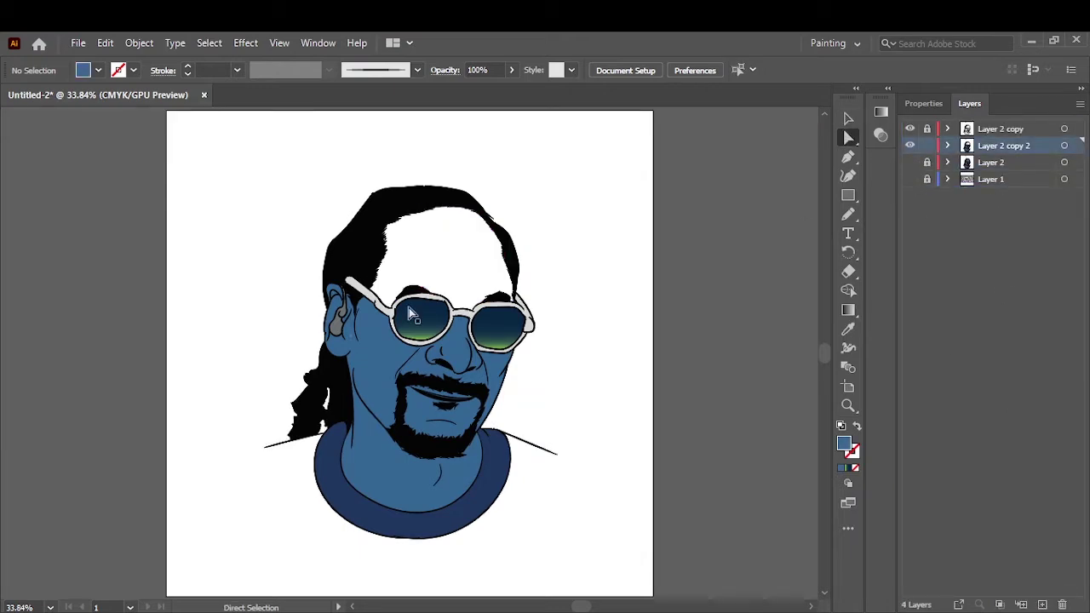
pyautogui.moveTo(409, 307); pyautogui.dragTo(338, 300)
pyautogui.scroll(3, 439, 441)
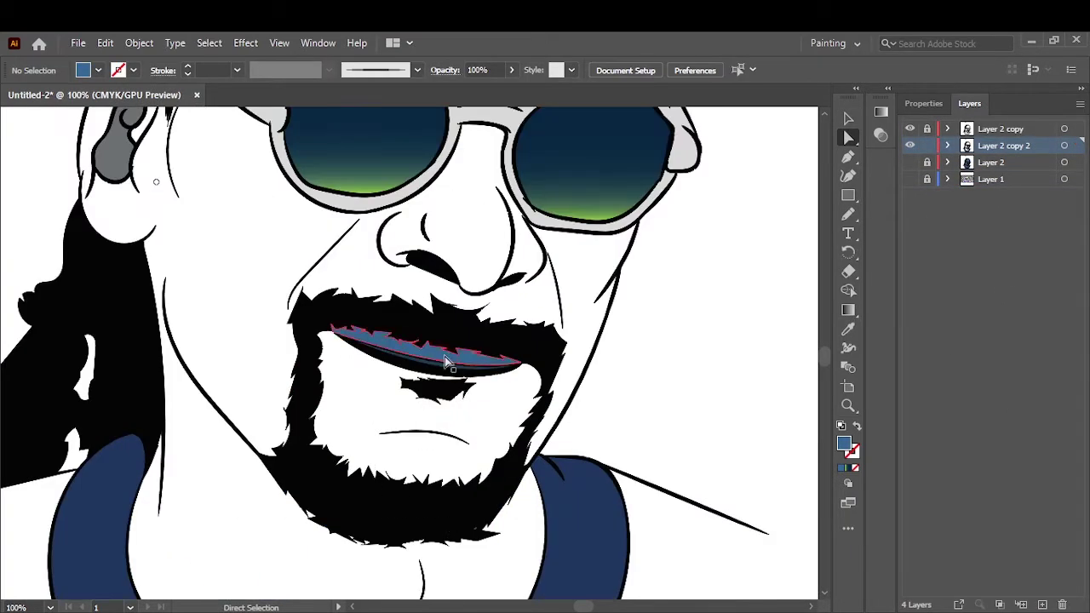
pyautogui.scroll(-3, 447, 362)
pyautogui.hotkey('ctrl', '0')
pyautogui.click(988, 162)
# Step: Set the fill to teal, switch to the Pencil, and hide the blue face layer
pyautogui.hotkey('ctrl', 'l')
pyautogui.press('i')
pyautogui.click(910, 179)
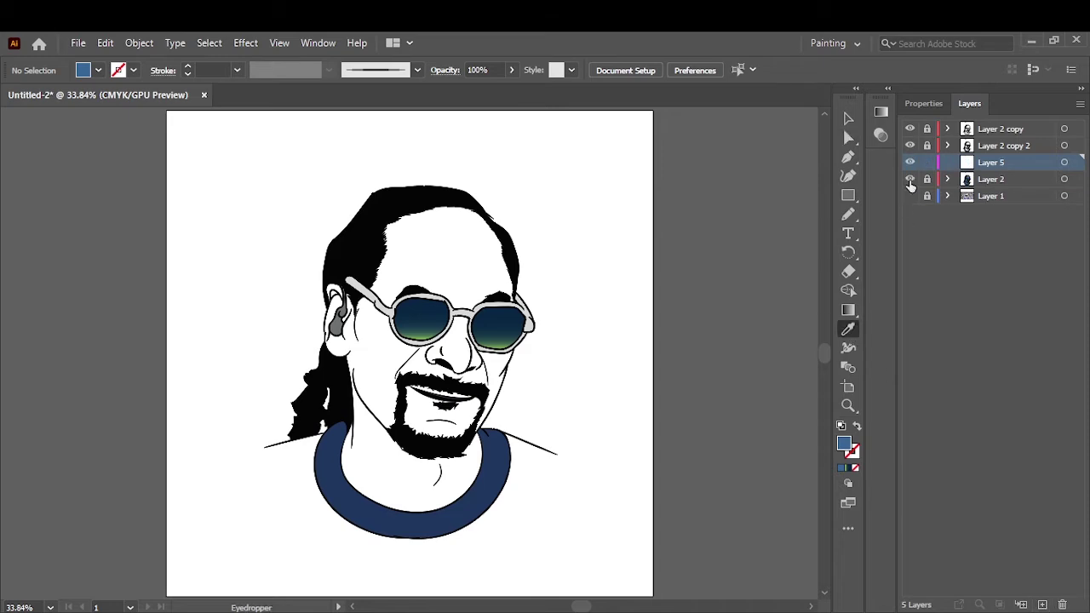
pyautogui.hotkey('ctrl', '+')
pyautogui.hotkey('ctrl', '+')
pyautogui.doubleClick(844, 443)
pyautogui.moveTo(628, 294)
pyautogui.mouseDown()
pyautogui.moveTo(631, 258)
pyautogui.moveTo(632, 296)
pyautogui.mouseUp()
pyautogui.click(770, 215)
pyautogui.click(848, 214)
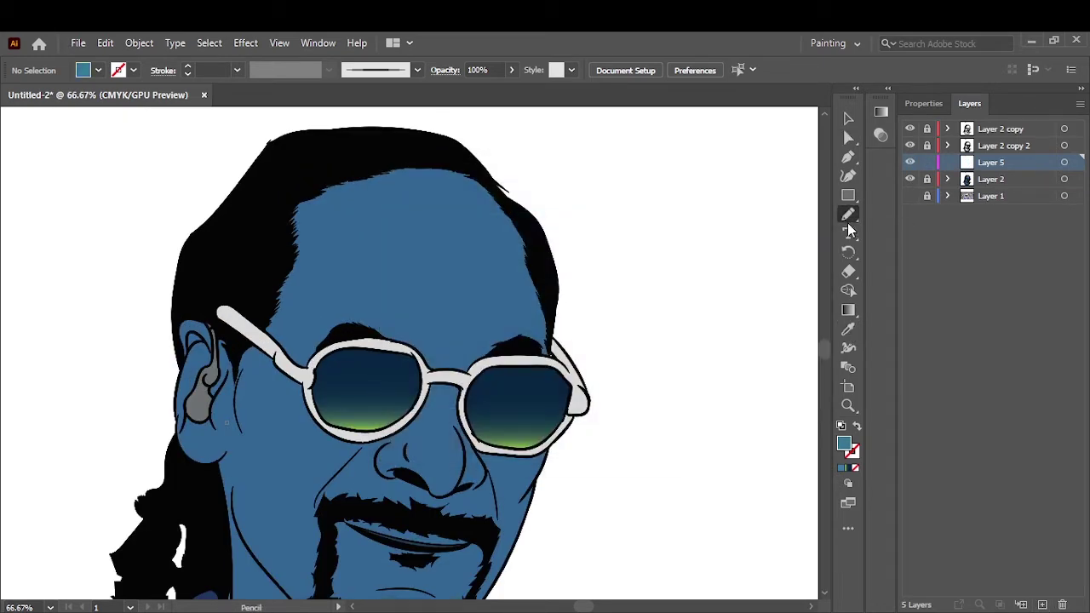
pyautogui.click(910, 179)
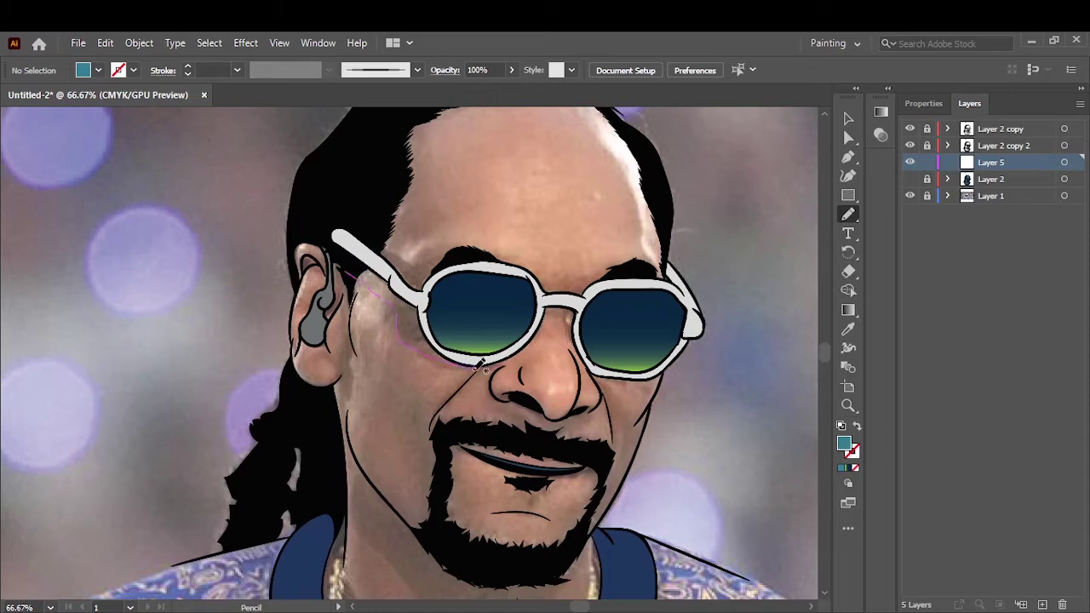
# Step: Draw teal shadows under the left lens, along the hairline, above the glasses and down the cheek
pyautogui.moveTo(358, 241); pyautogui.dragTo(352, 248)
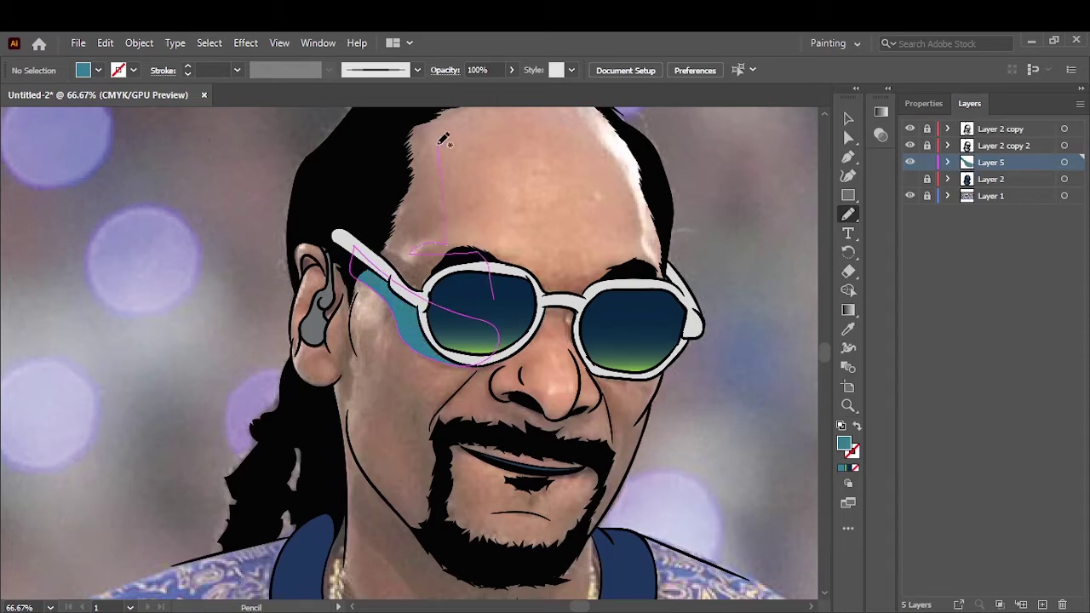
pyautogui.moveTo(443, 139); pyautogui.dragTo(368, 256)
pyautogui.scroll(3, 440, 339)
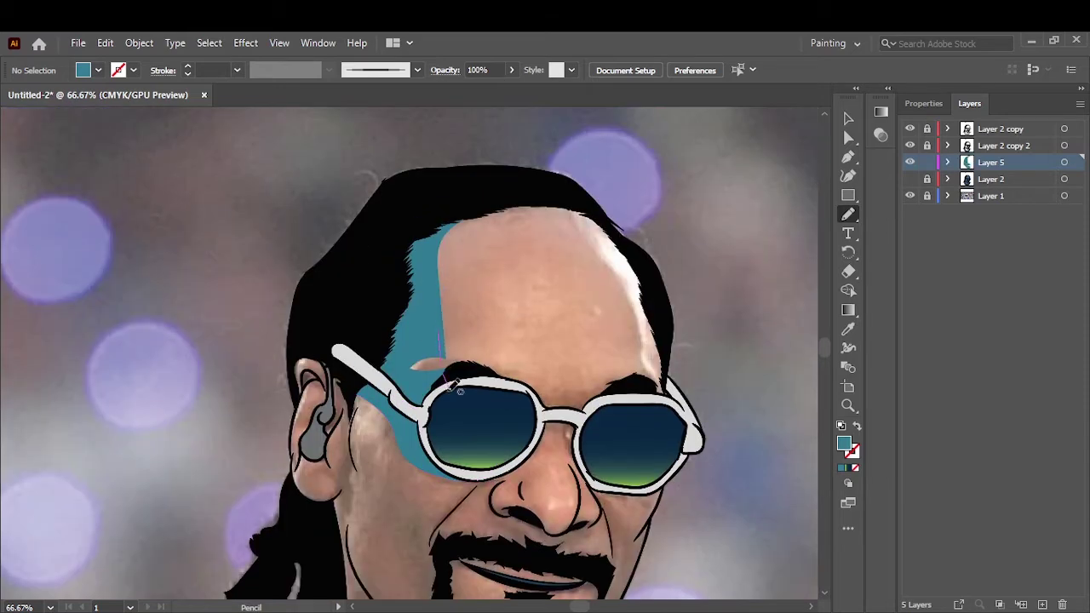
pyautogui.moveTo(431, 345); pyautogui.dragTo(533, 380)
pyautogui.moveTo(611, 417)
pyautogui.mouseDown()
pyautogui.moveTo(611, 391)
pyautogui.moveTo(631, 417)
pyautogui.mouseUp()
pyautogui.scroll(-4, 385, 247)
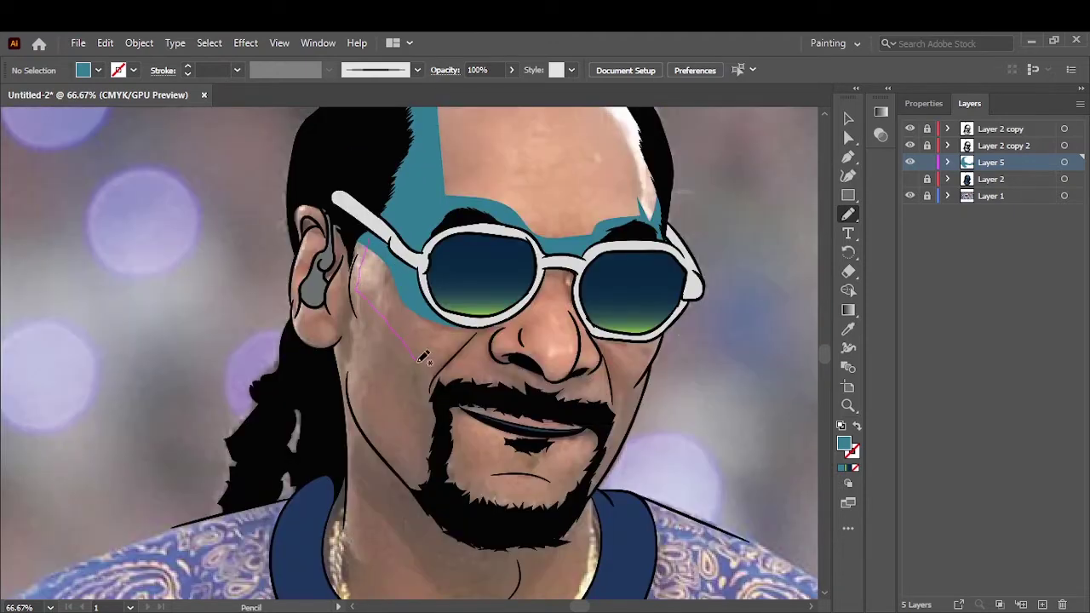
pyautogui.moveTo(344, 243); pyautogui.dragTo(343, 220)
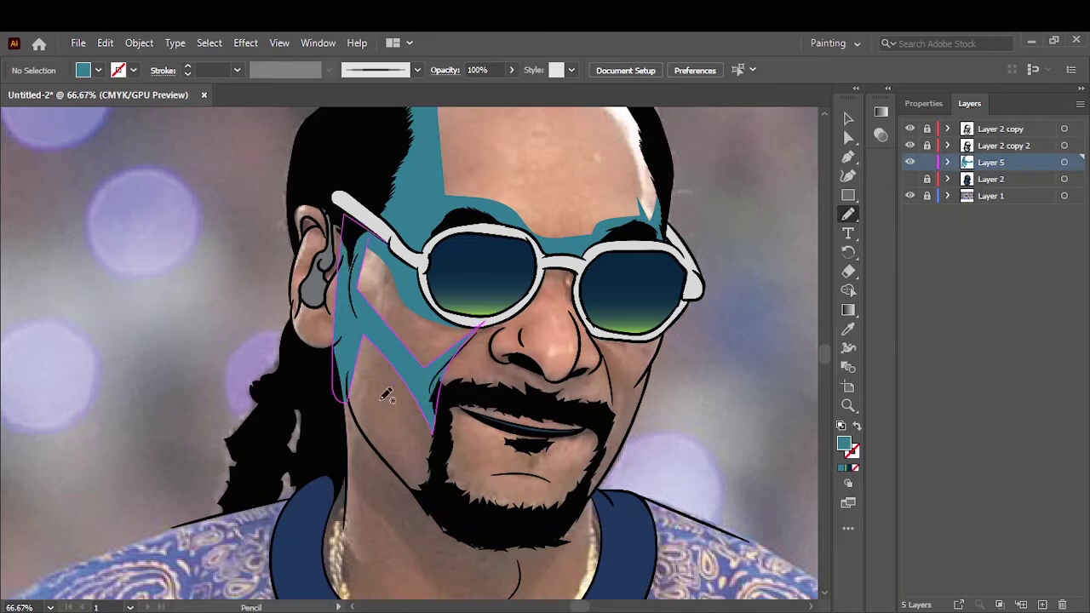
pyautogui.moveTo(366, 434); pyautogui.dragTo(368, 439)
# Step: Shade in front of the ear and its lower, upper and top edges in teal
pyautogui.scroll(3, 228, 262)
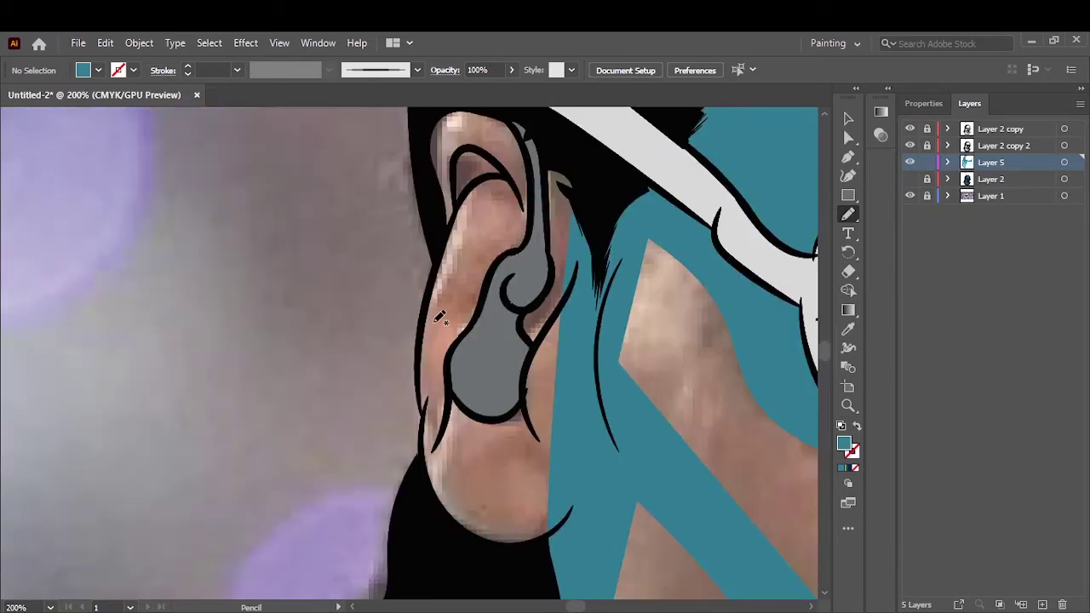
pyautogui.moveTo(533, 520)
pyautogui.mouseDown()
pyautogui.moveTo(457, 530)
pyautogui.moveTo(590, 471)
pyautogui.mouseUp()
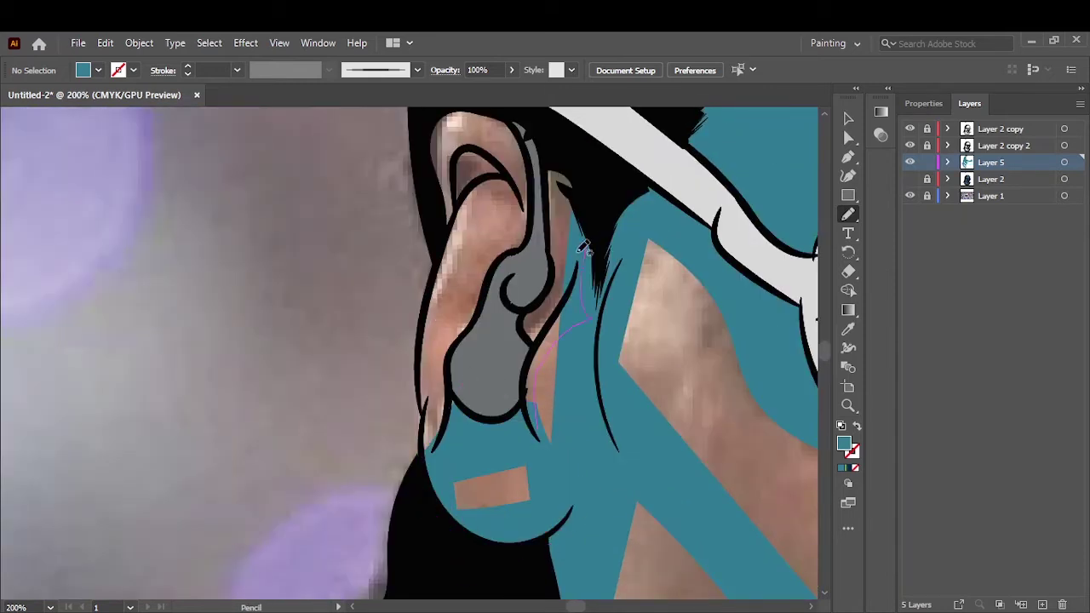
pyautogui.moveTo(582, 247); pyautogui.dragTo(583, 248)
pyautogui.scroll(3, 568, 483)
pyautogui.moveTo(497, 358); pyautogui.dragTo(524, 326)
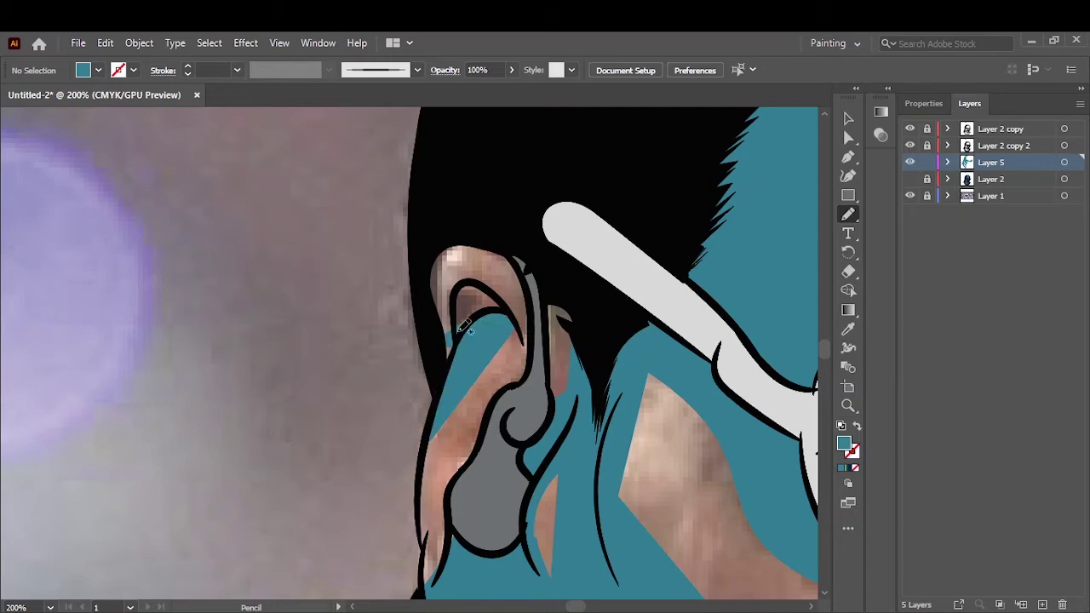
pyautogui.moveTo(456, 333); pyautogui.dragTo(503, 249)
pyautogui.moveTo(538, 352); pyautogui.dragTo(458, 228)
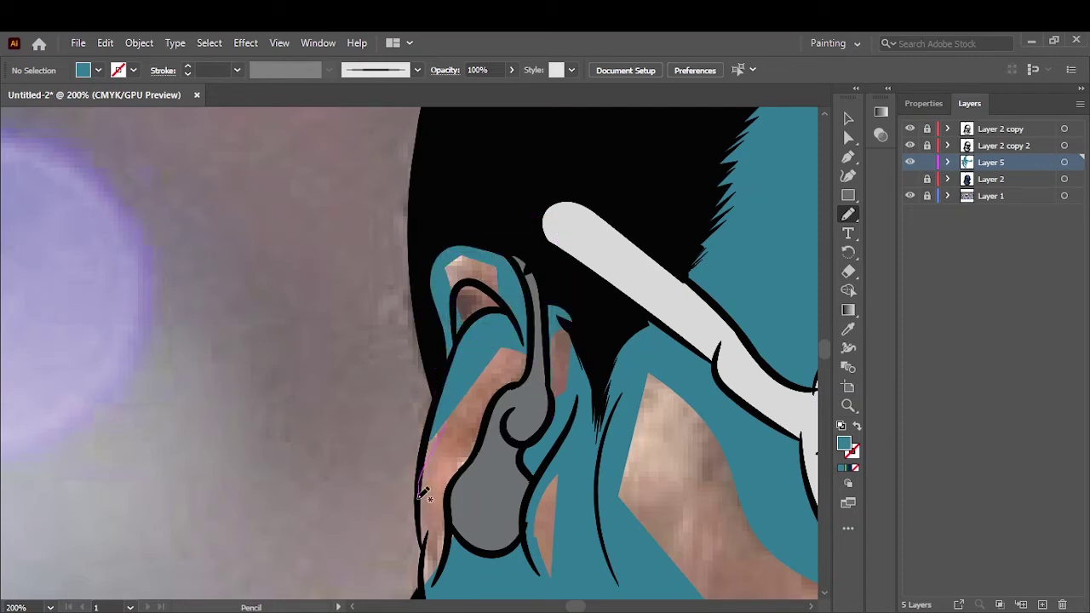
pyautogui.hotkey('ctrl', '0')
pyautogui.hotkey('ctrl', '1')
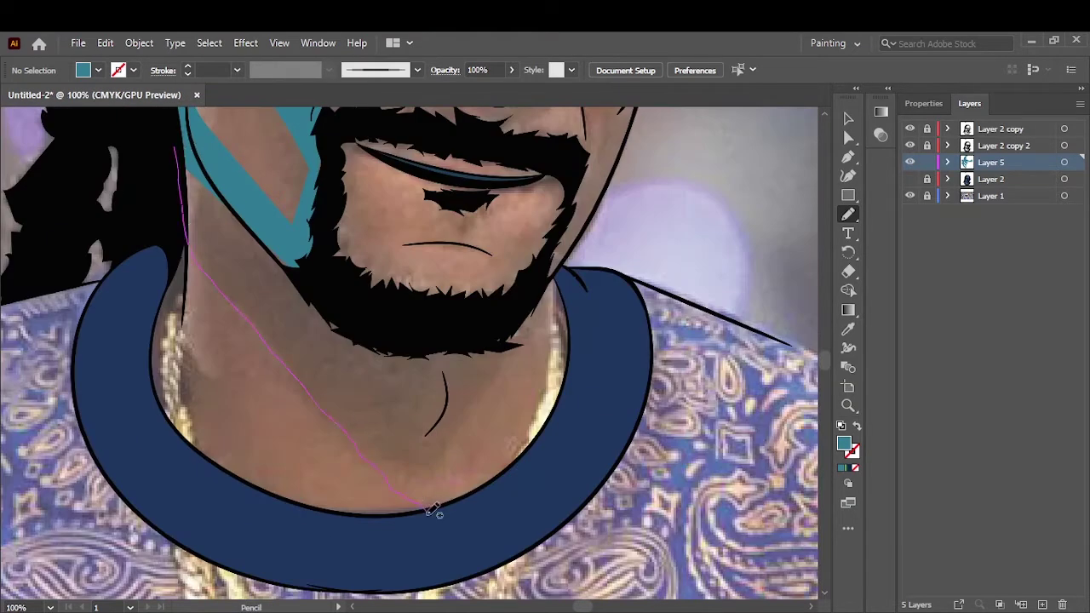
# Step: Draw teal shadows over the neck, beard edge, chin, lower lip and beside the mouth
pyautogui.moveTo(434, 509); pyautogui.dragTo(254, 223)
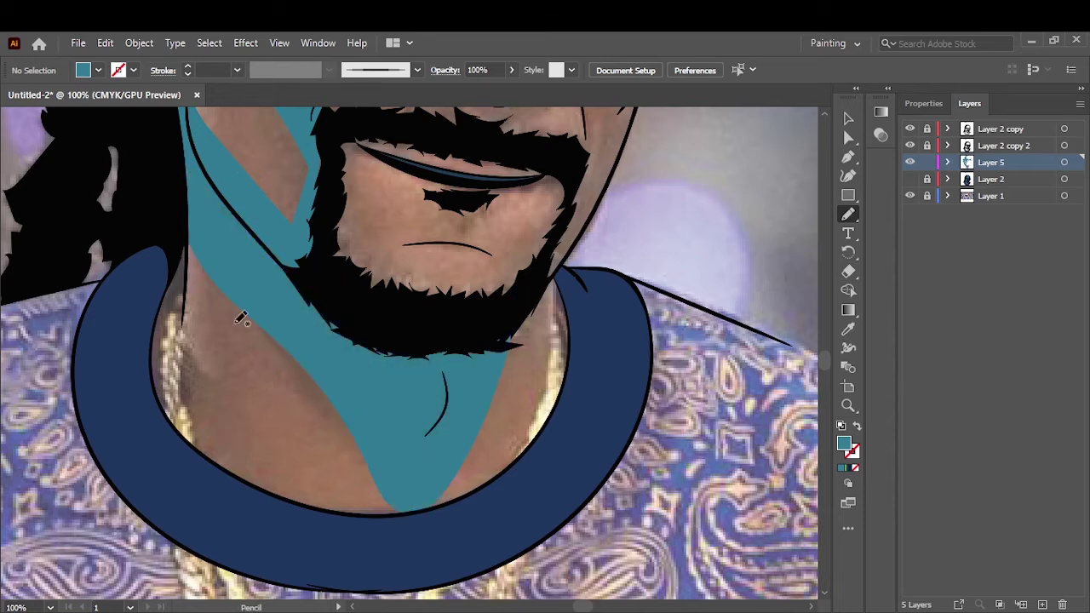
pyautogui.moveTo(514, 405); pyautogui.dragTo(138, 244)
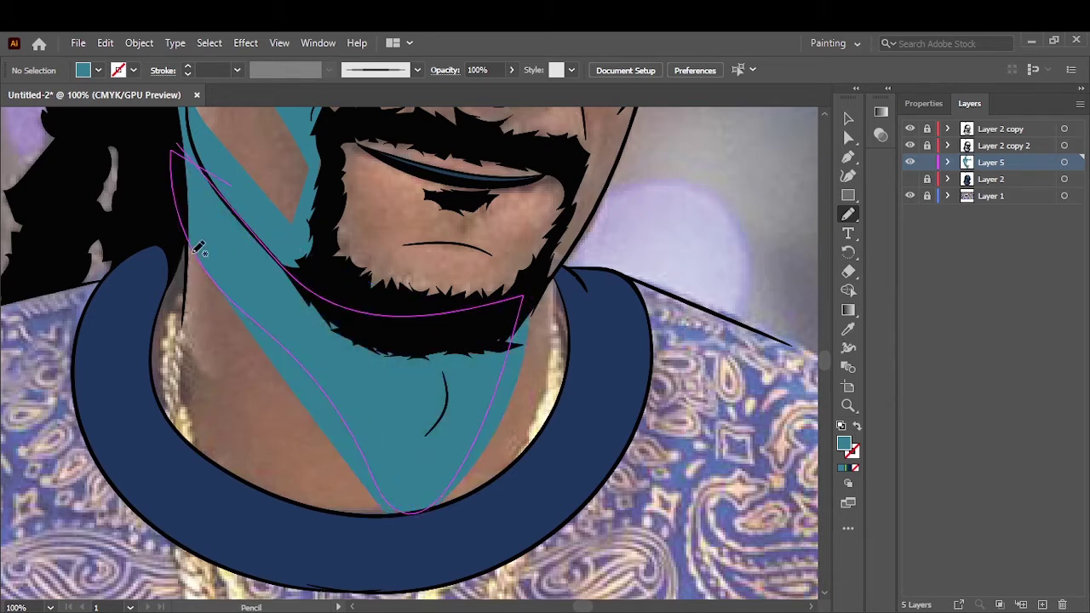
pyautogui.scroll(3, 407, 283)
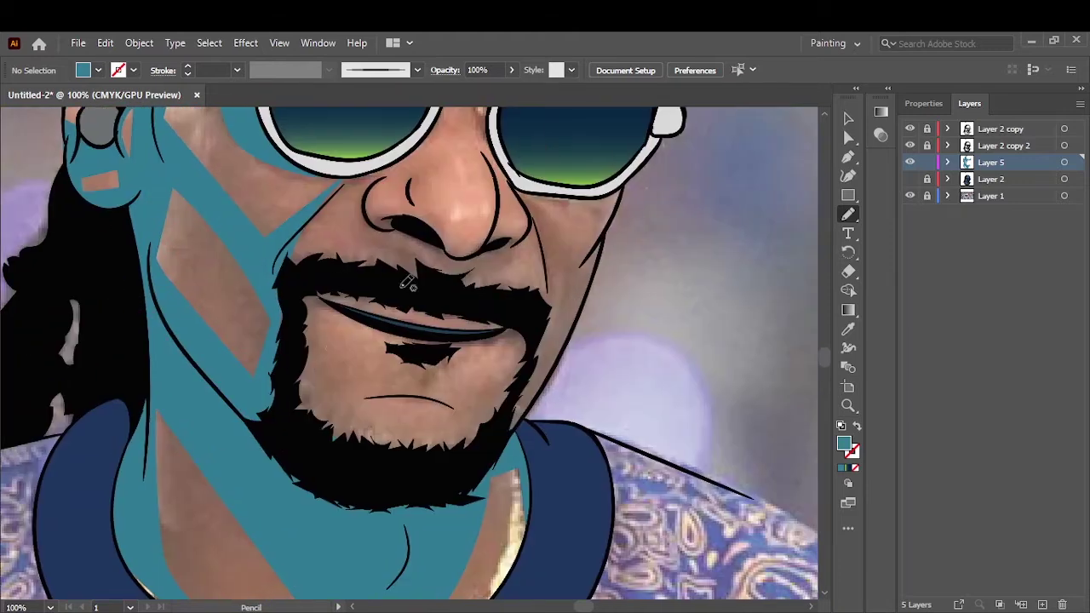
pyautogui.moveTo(311, 435); pyautogui.dragTo(315, 398)
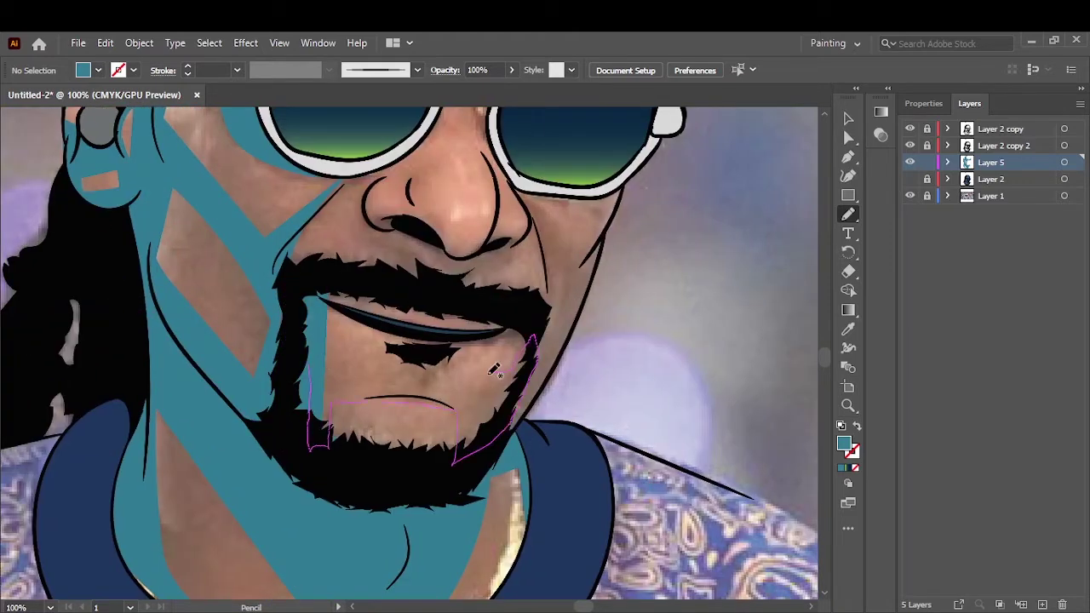
pyautogui.moveTo(492, 372); pyautogui.dragTo(326, 308)
pyautogui.moveTo(505, 335); pyautogui.dragTo(502, 333)
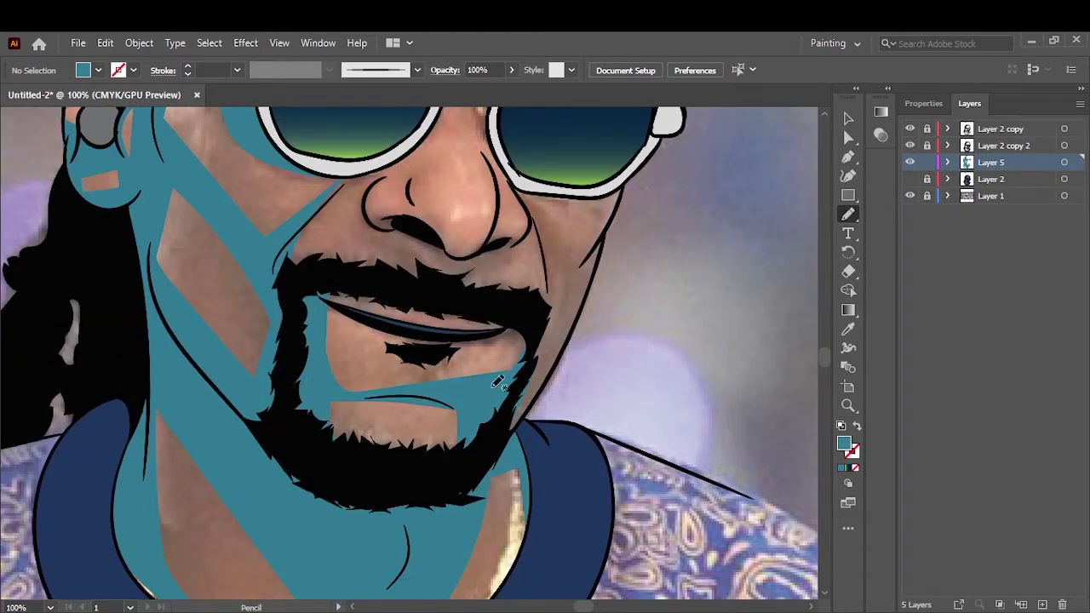
pyautogui.moveTo(341, 286); pyautogui.dragTo(340, 352)
pyautogui.moveTo(321, 298); pyautogui.dragTo(322, 300)
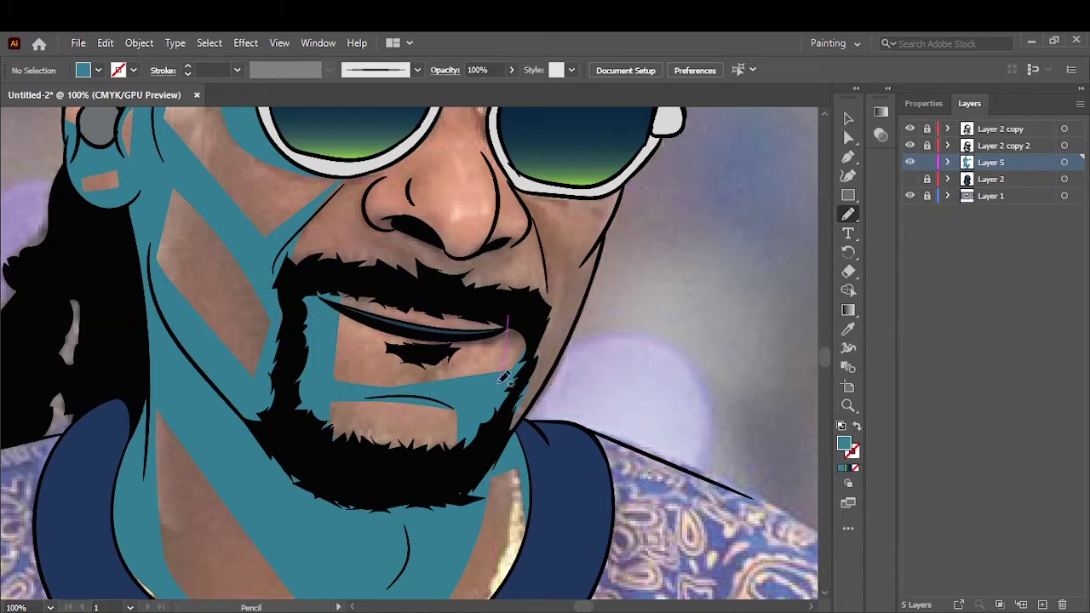
pyautogui.moveTo(508, 341); pyautogui.dragTo(506, 362)
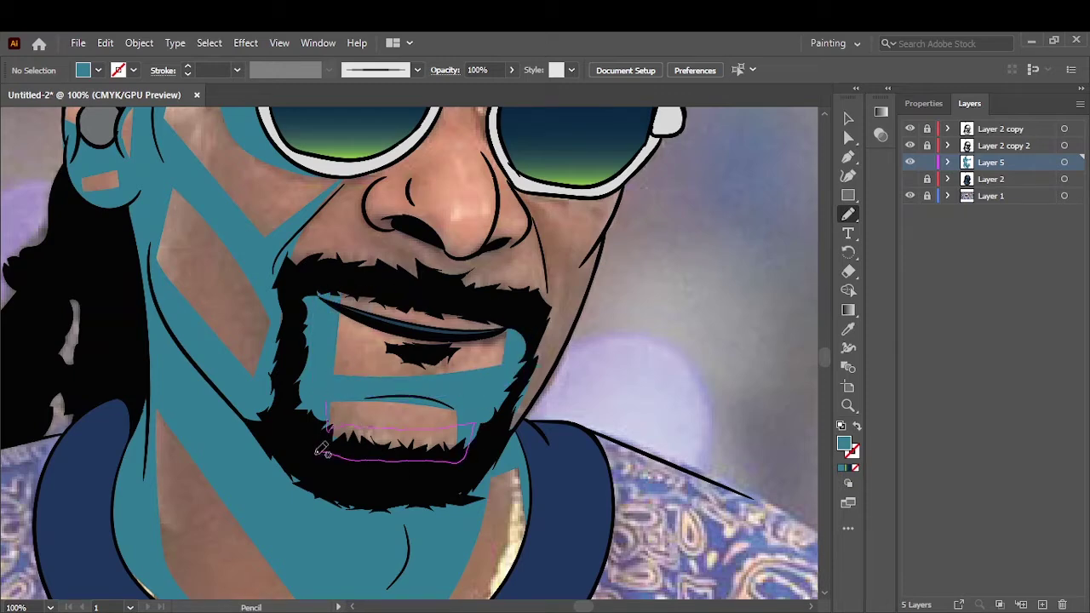
pyautogui.moveTo(321, 451); pyautogui.dragTo(325, 435)
# Step: Add teal shadow shapes beside the nose, over the bridge and around the nostril
pyautogui.moveTo(372, 195); pyautogui.dragTo(367, 189)
pyautogui.scroll(5, 549, 344)
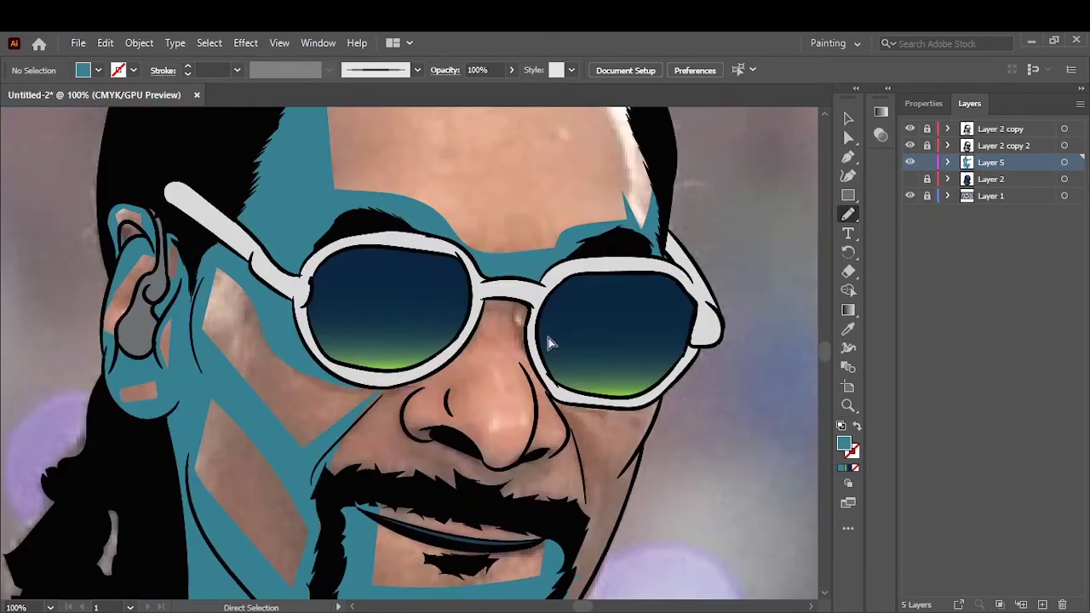
pyautogui.moveTo(556, 274); pyautogui.dragTo(558, 269)
pyautogui.moveTo(358, 418); pyautogui.dragTo(381, 420)
pyautogui.moveTo(428, 384); pyautogui.dragTo(430, 386)
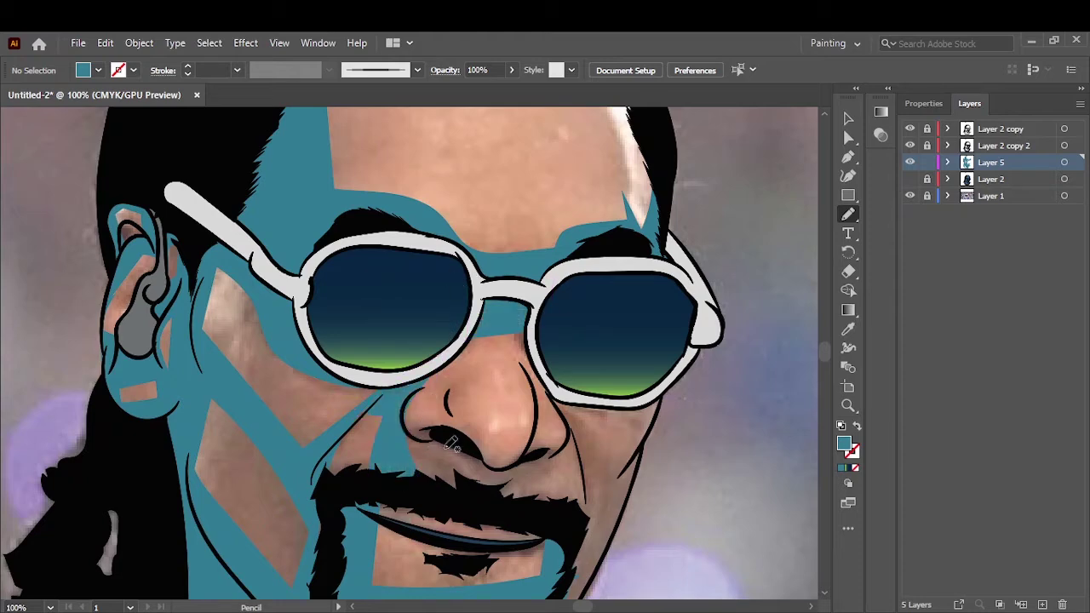
pyautogui.moveTo(455, 492); pyautogui.dragTo(509, 467)
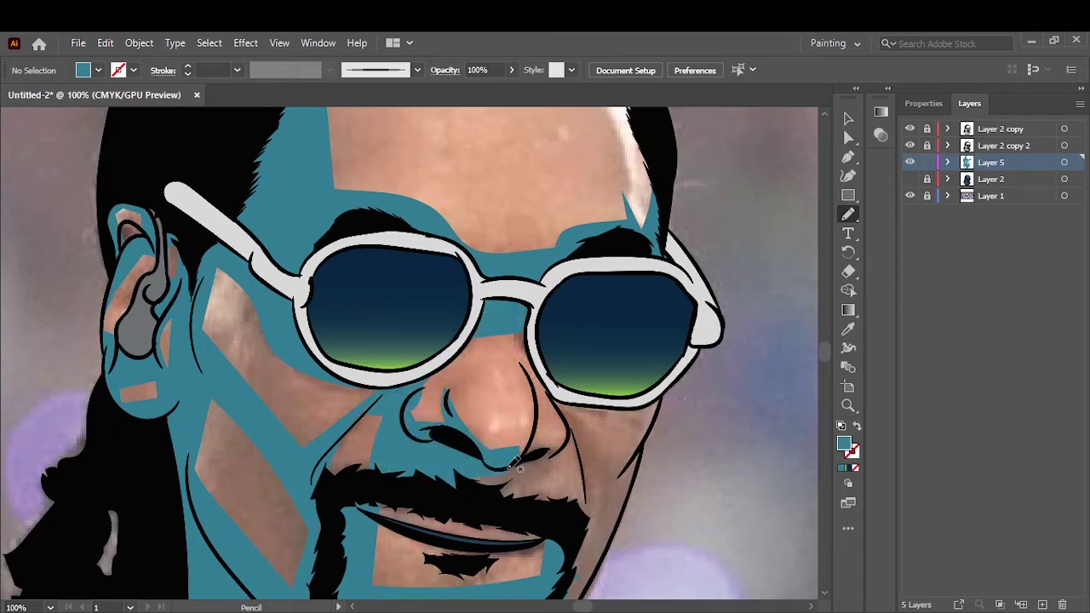
pyautogui.moveTo(566, 432); pyautogui.dragTo(564, 453)
pyautogui.moveTo(569, 409); pyautogui.dragTo(569, 410)
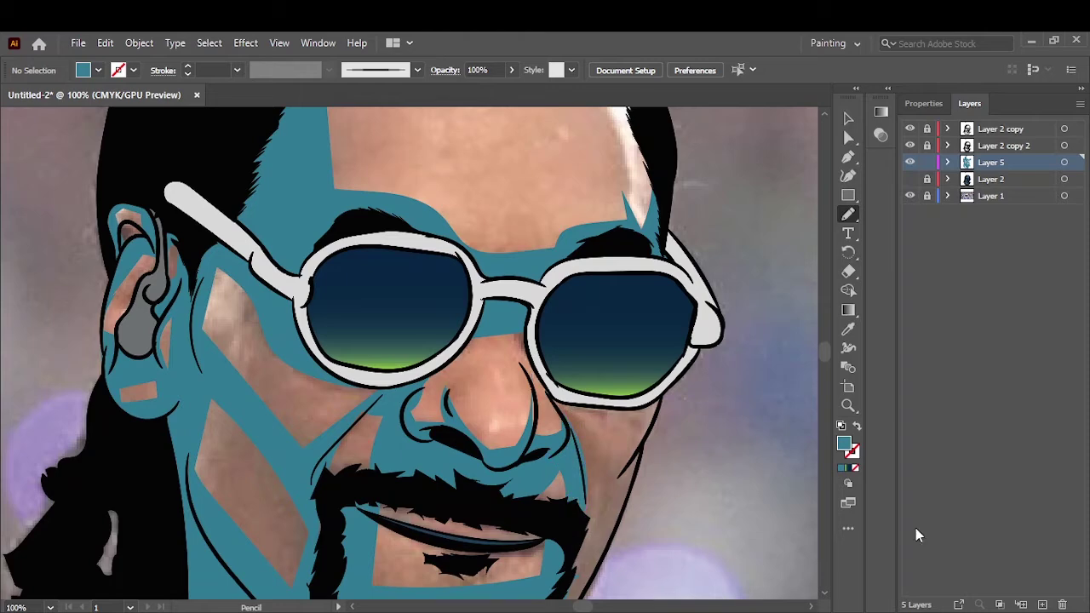
# Step: Shade from the chin up the jaw and along the lower rim of the glasses
pyautogui.scroll(-3, 566, 508)
pyautogui.moveTo(562, 511); pyautogui.dragTo(566, 509)
pyautogui.moveTo(639, 338); pyautogui.dragTo(561, 508)
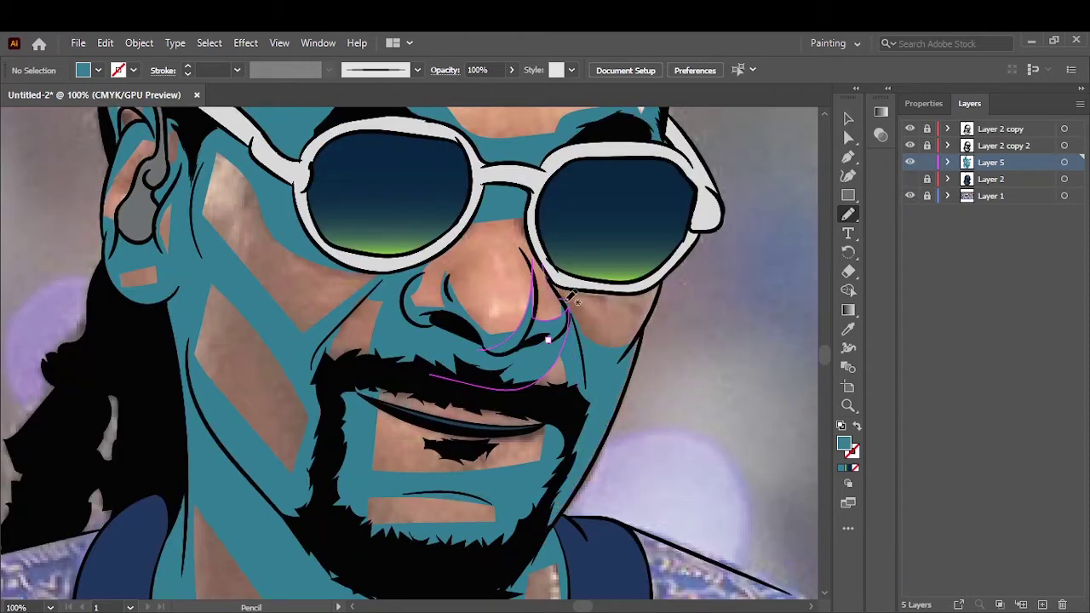
pyautogui.moveTo(570, 298)
pyautogui.mouseDown()
pyautogui.moveTo(645, 289)
pyautogui.moveTo(654, 309)
pyautogui.mouseUp()
pyautogui.scroll(6, 650, 309)
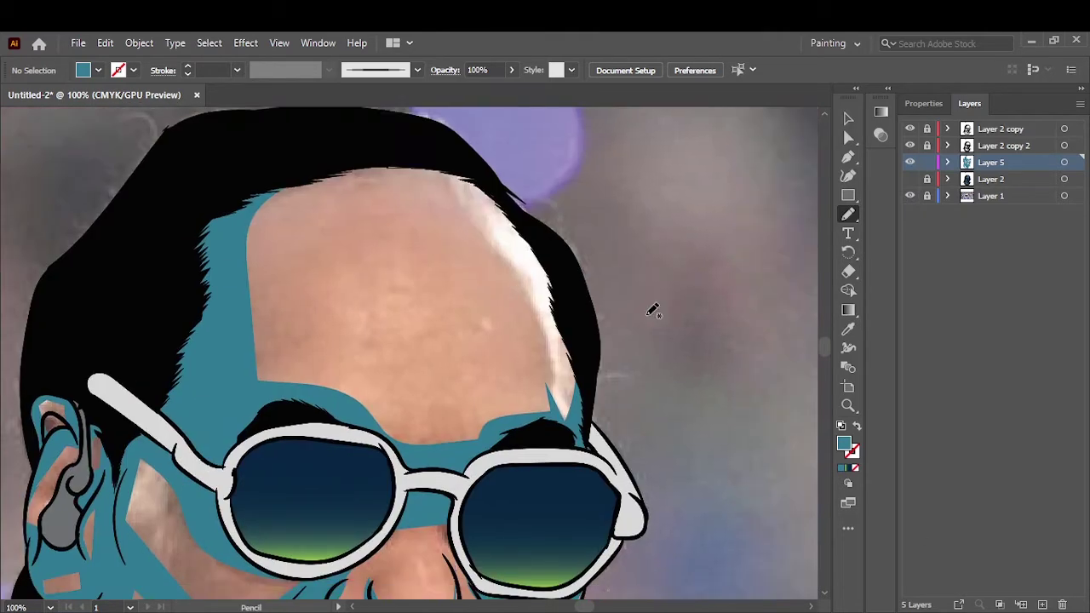
pyautogui.scroll(-3, 650, 309)
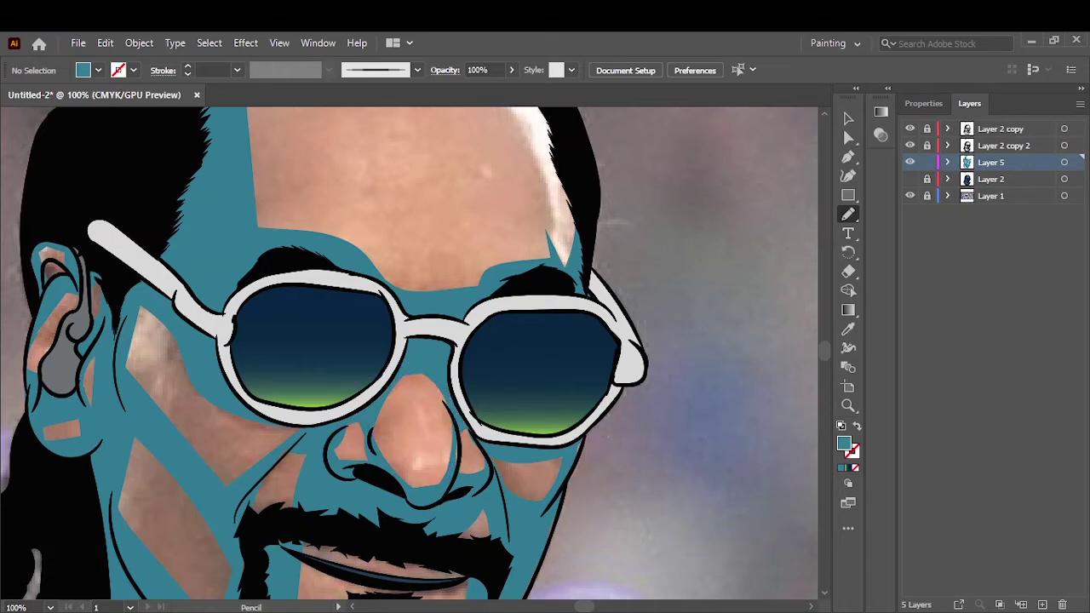
# Step: Recolour all the shading with Adjust Colors (Black +33, Yellow −15) into darker blue, then fit the artboard
pyautogui.hotkey('ctrl', 'a')
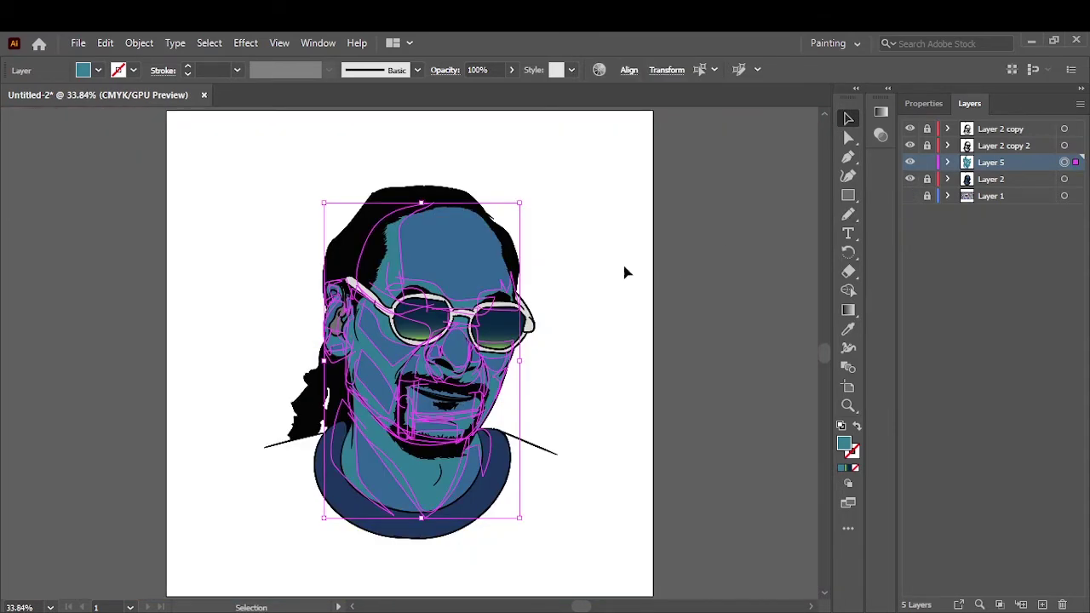
pyautogui.hotkey('ctrl', '+')
pyautogui.hotkey('ctrl', '+')
pyautogui.click(105, 42)
pyautogui.click(430, 131)
pyautogui.moveTo(825, 260)
pyautogui.mouseDown()
pyautogui.moveTo(849, 260)
pyautogui.moveTo(814, 238)
pyautogui.moveTo(840, 213)
pyautogui.moveTo(819, 189)
pyautogui.mouseUp()
pyautogui.press('Return')
pyautogui.click(682, 249)
pyautogui.hotkey('ctrl', '0')
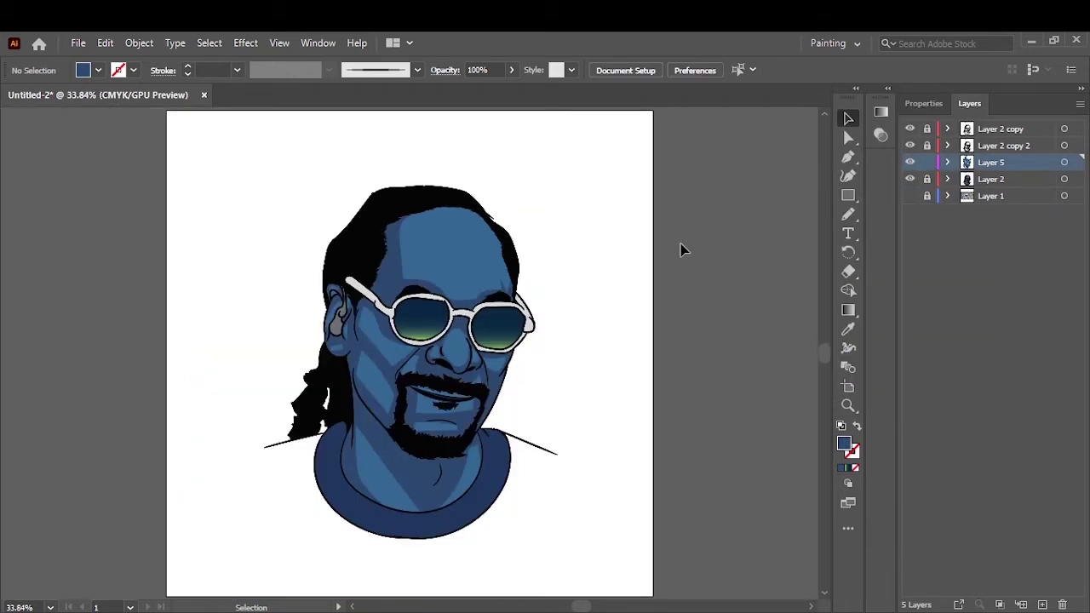
# Step: Create Layer 6 with a dark purple fill and the Pencil tool ready
pyautogui.click(1040, 606)
pyautogui.doubleClick(844, 444)
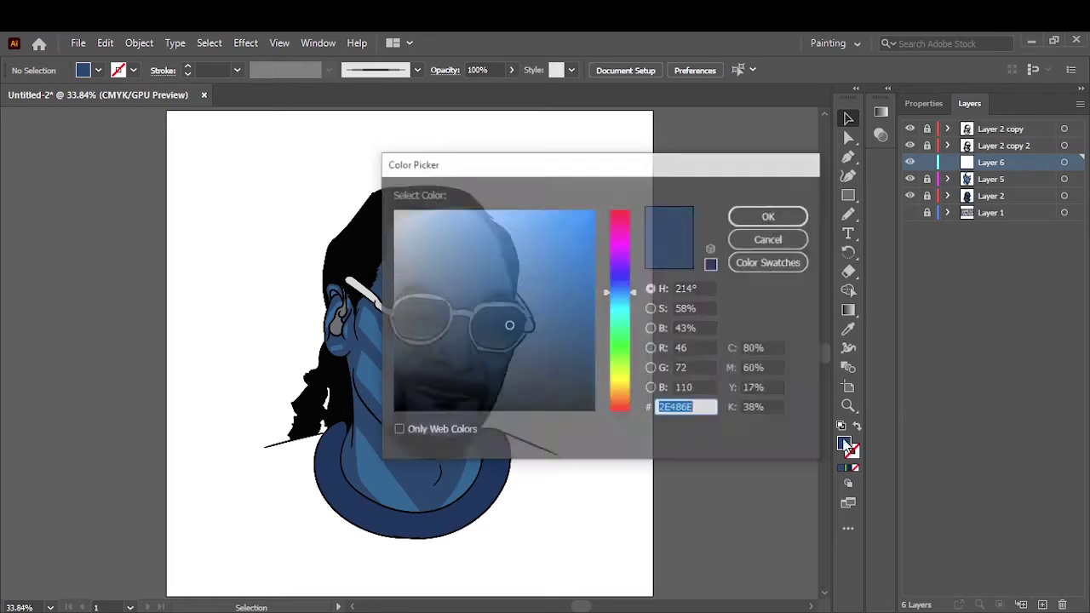
pyautogui.click(616, 224)
pyautogui.click(520, 353)
pyautogui.click(772, 214)
pyautogui.hotkey('ctrl', '1')
pyautogui.press('n')
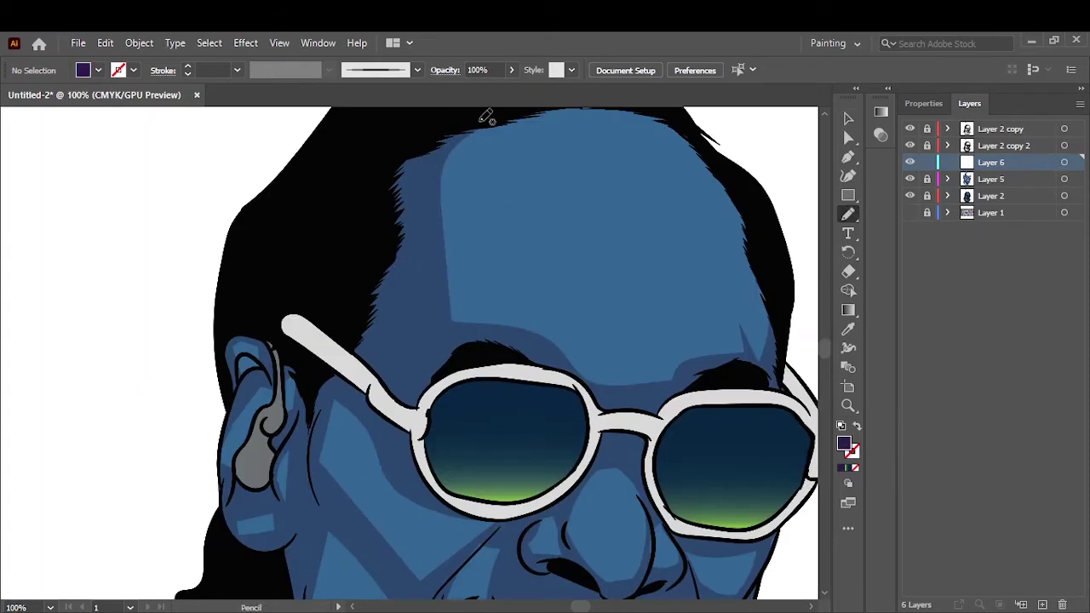
# Step: Draw a dark purple shadow along the left temple
pyautogui.moveTo(479, 119)
pyautogui.mouseDown()
pyautogui.moveTo(439, 317)
pyautogui.moveTo(481, 115)
pyautogui.mouseUp()
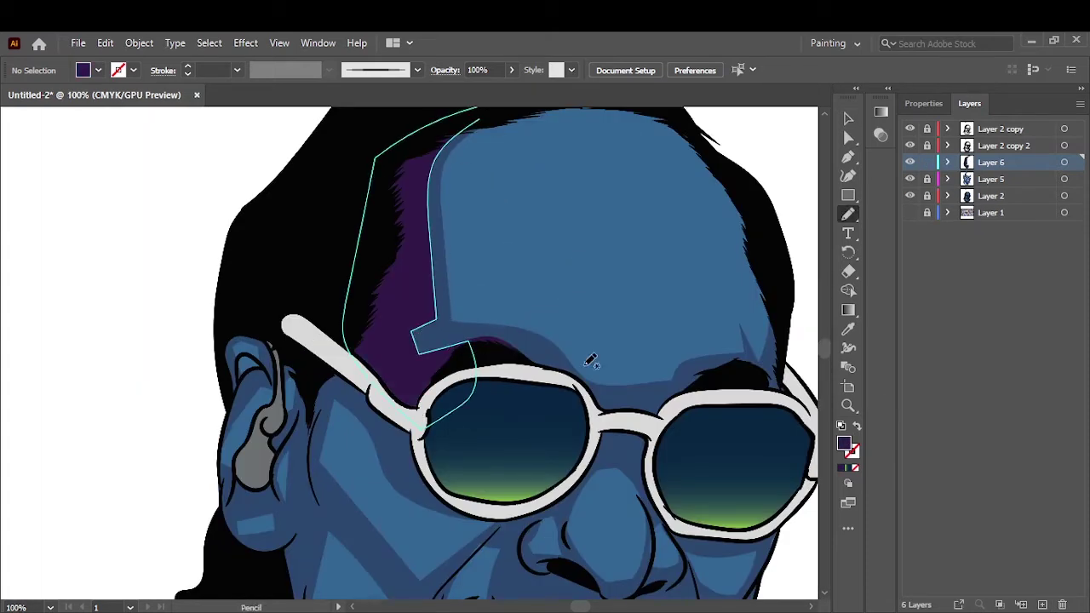
pyautogui.hotkey('ctrl', '0')
pyautogui.hotkey('ctrl', '=')
pyautogui.hotkey('ctrl', '=')
pyautogui.hotkey('ctrl', '=')
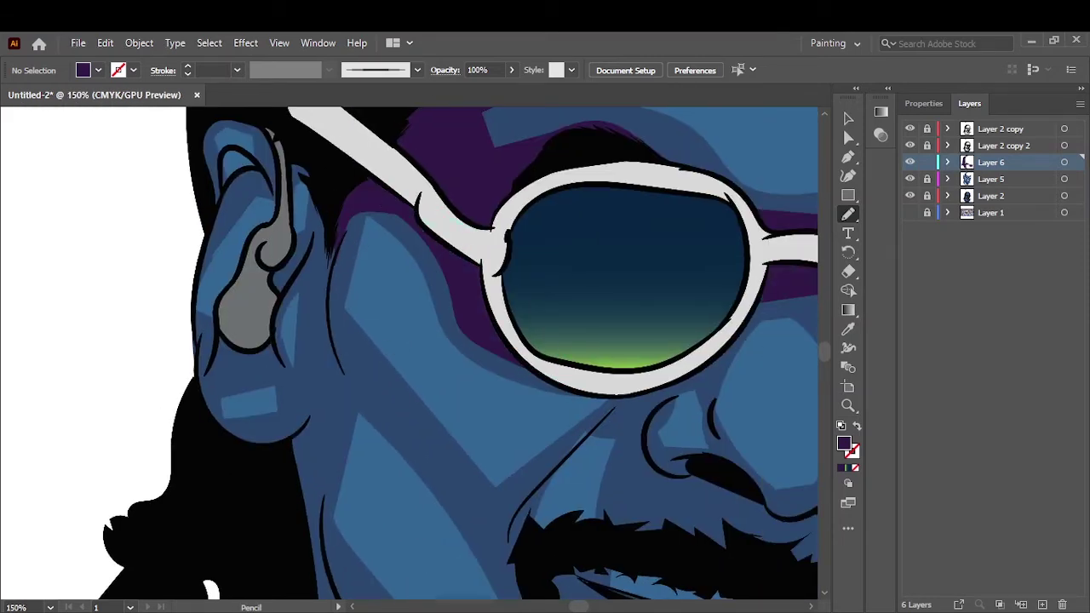
pyautogui.hotkey('ctrl', '0')
pyautogui.hotkey('ctrl', '=')
pyautogui.hotkey('ctrl', '=')
pyautogui.hotkey('ctrl', '=')
# Step: Shade down the left side of the nose and around the nostril in purple
pyautogui.moveTo(230, 328); pyautogui.dragTo(407, 338)
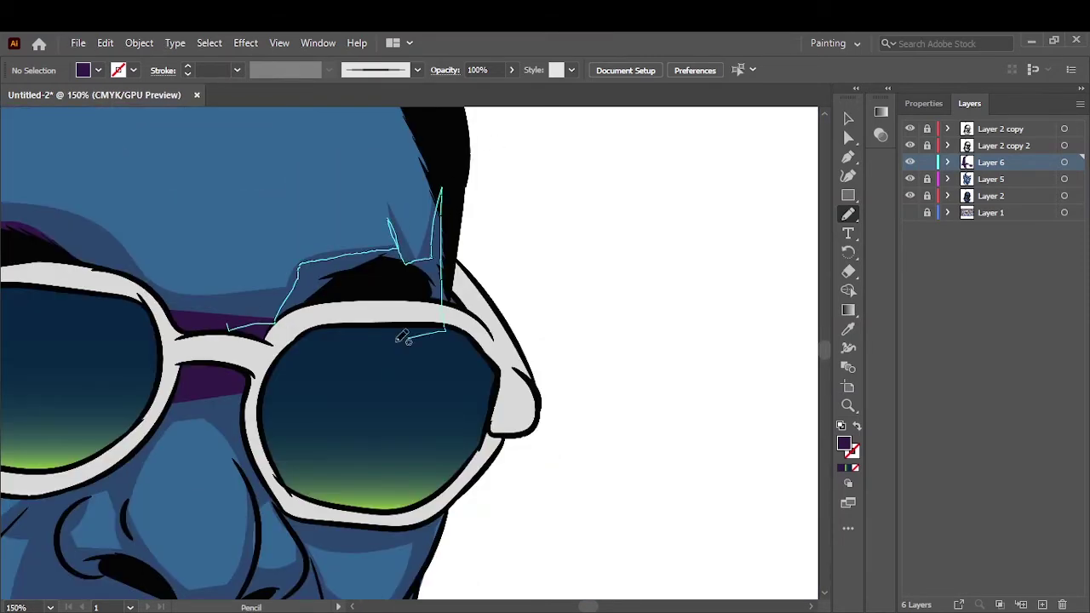
pyautogui.scroll(-3, 172, 303)
pyautogui.moveTo(182, 172); pyautogui.dragTo(253, 358)
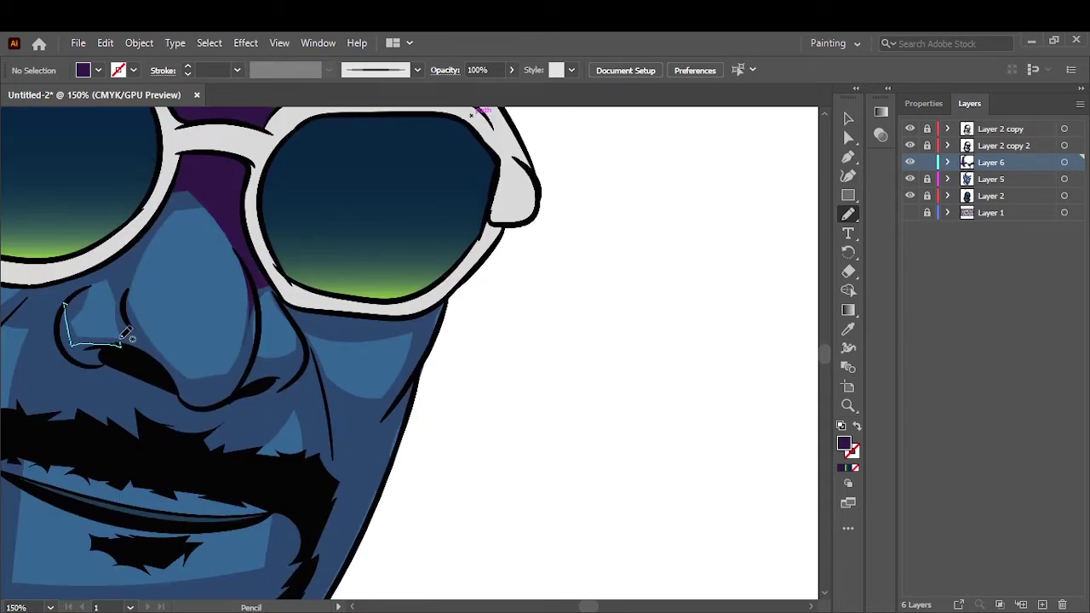
pyautogui.moveTo(124, 333); pyautogui.dragTo(260, 306)
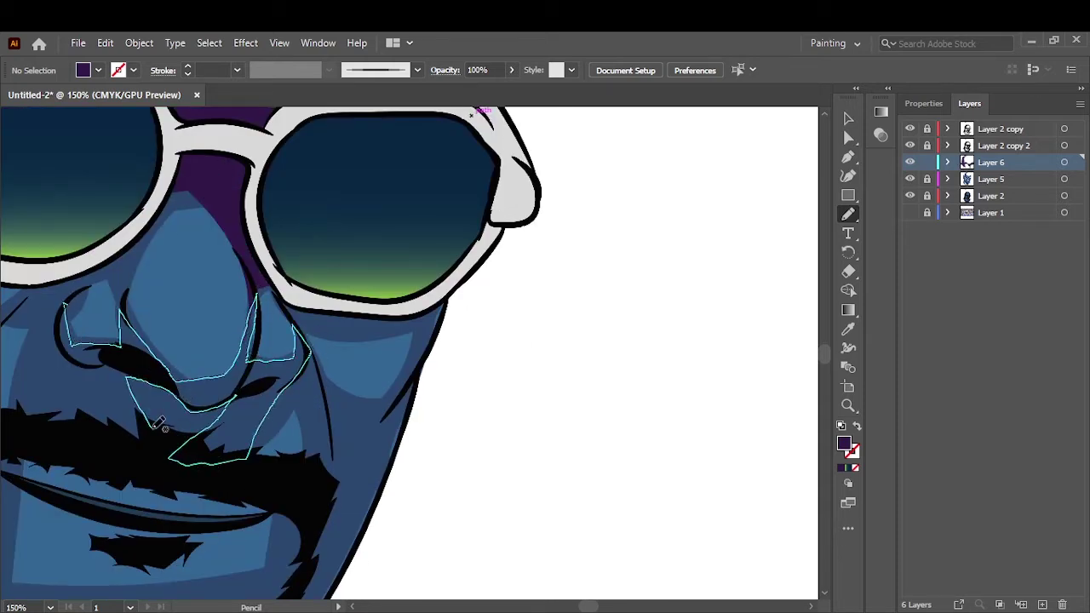
pyautogui.moveTo(285, 396); pyautogui.dragTo(66, 299)
pyautogui.moveTo(69, 299); pyautogui.dragTo(93, 290)
pyautogui.hotkey('ctrl', '0')
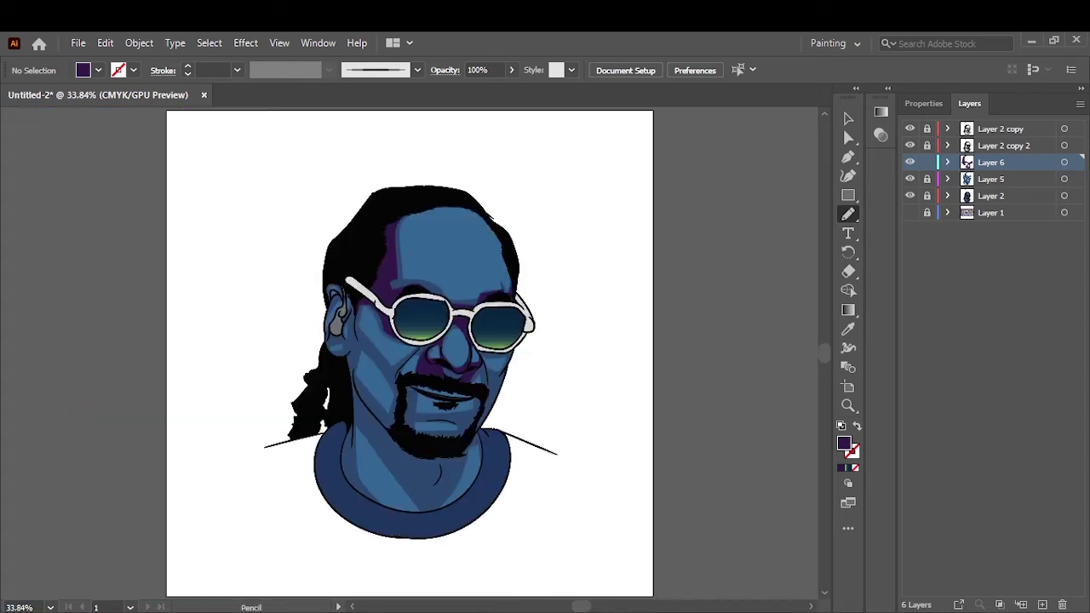
# Step: Add purple cheek shadows between nose and mustache and from the glasses down to the jaw
pyautogui.scroll(5, 430, 400)
pyautogui.moveTo(385, 430); pyautogui.dragTo(466, 425)
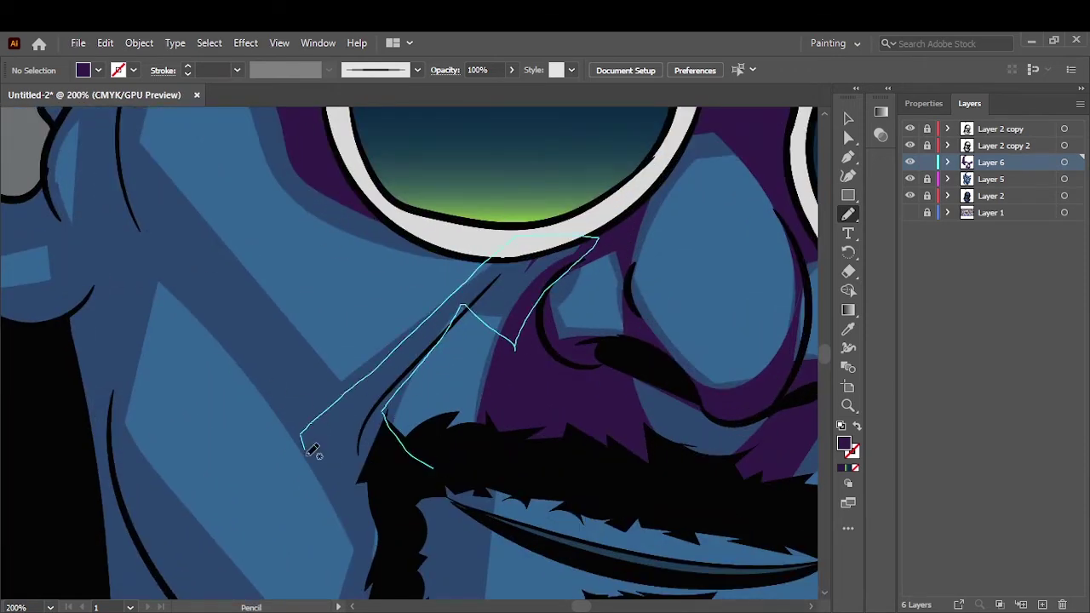
pyautogui.scroll(-3, 398, 342)
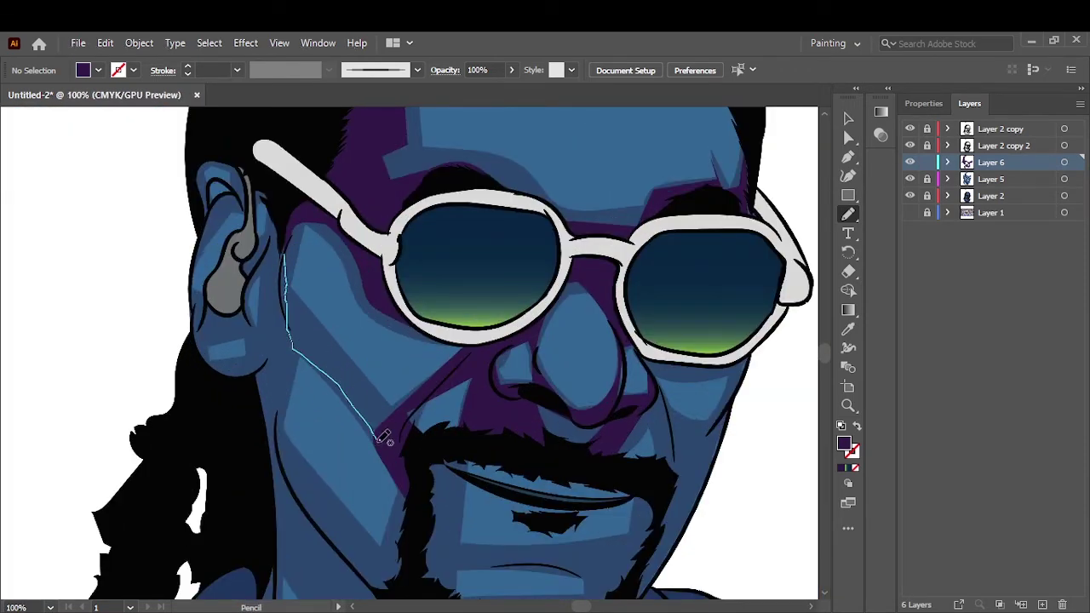
pyautogui.moveTo(290, 258); pyautogui.dragTo(290, 268)
pyautogui.moveTo(313, 330)
pyautogui.mouseDown()
pyautogui.moveTo(267, 440)
pyautogui.moveTo(341, 370)
pyautogui.mouseUp()
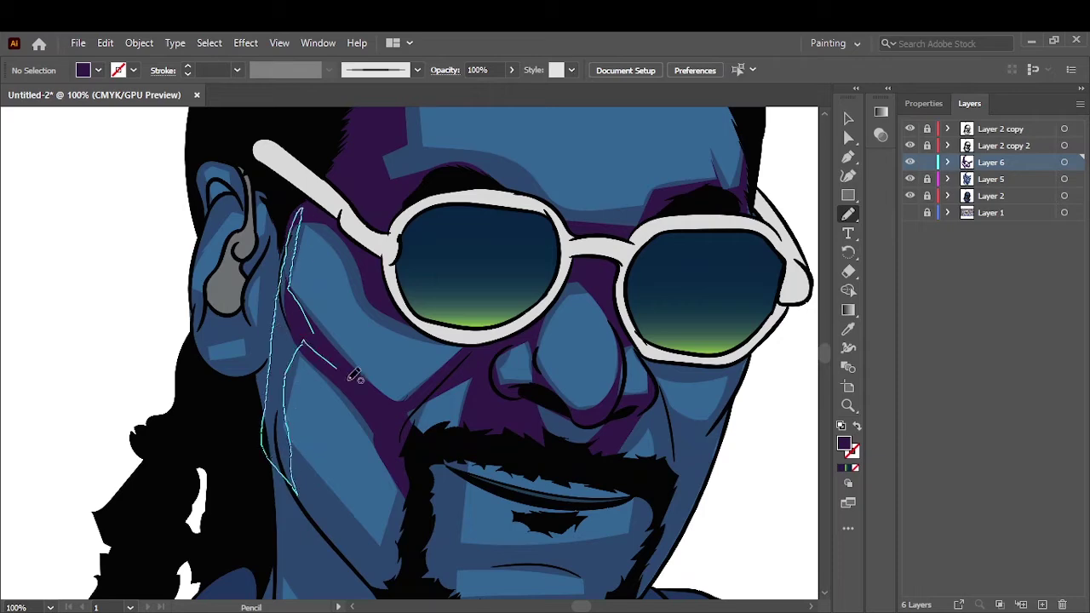
pyautogui.moveTo(405, 466); pyautogui.dragTo(357, 464)
pyautogui.keyDown('ctrl'); pyautogui.click(292, 223); pyautogui.keyUp('ctrl')
pyautogui.hotkey('ctrl', '0')
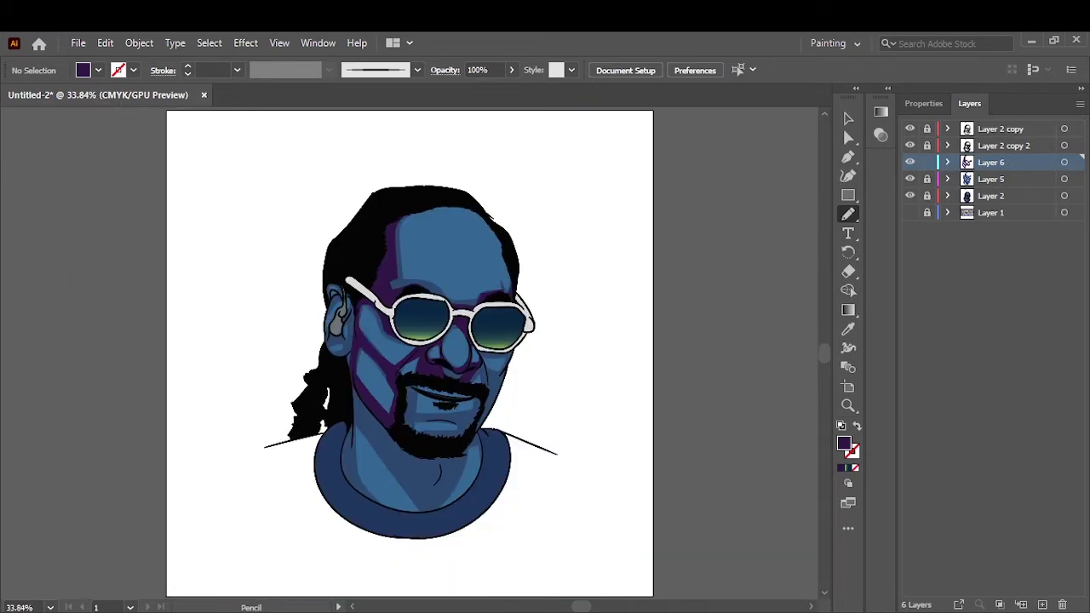
# Step: Shade the ear's left edge and top with purple shadow shapes
pyautogui.keyDown('alt'); pyautogui.scroll(5, 370, 372); pyautogui.keyUp('alt')
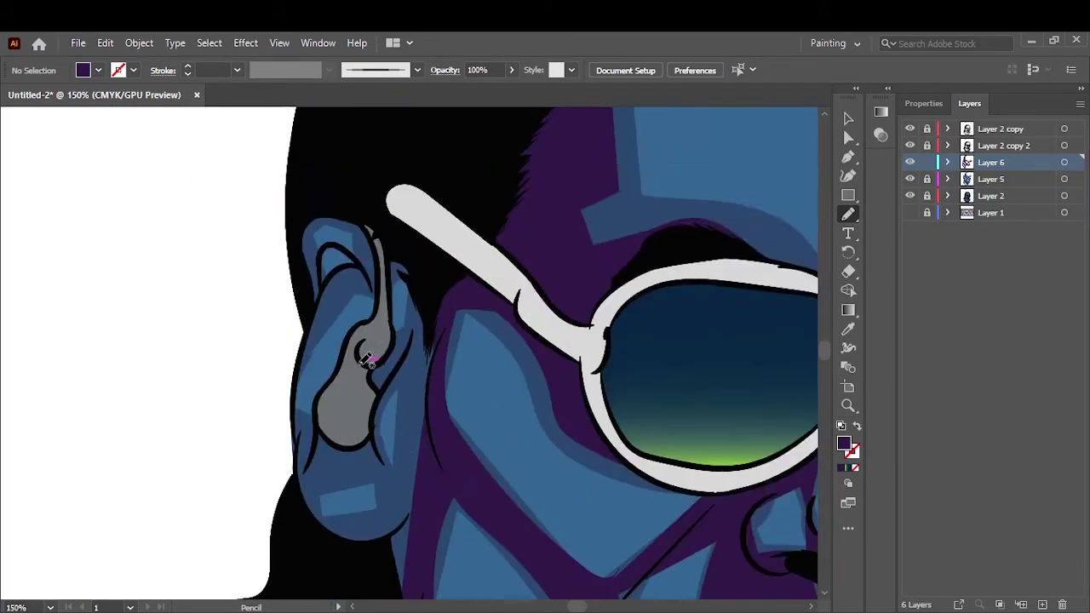
pyautogui.scroll(-2, 363, 256)
pyautogui.moveTo(364, 171); pyautogui.dragTo(326, 259)
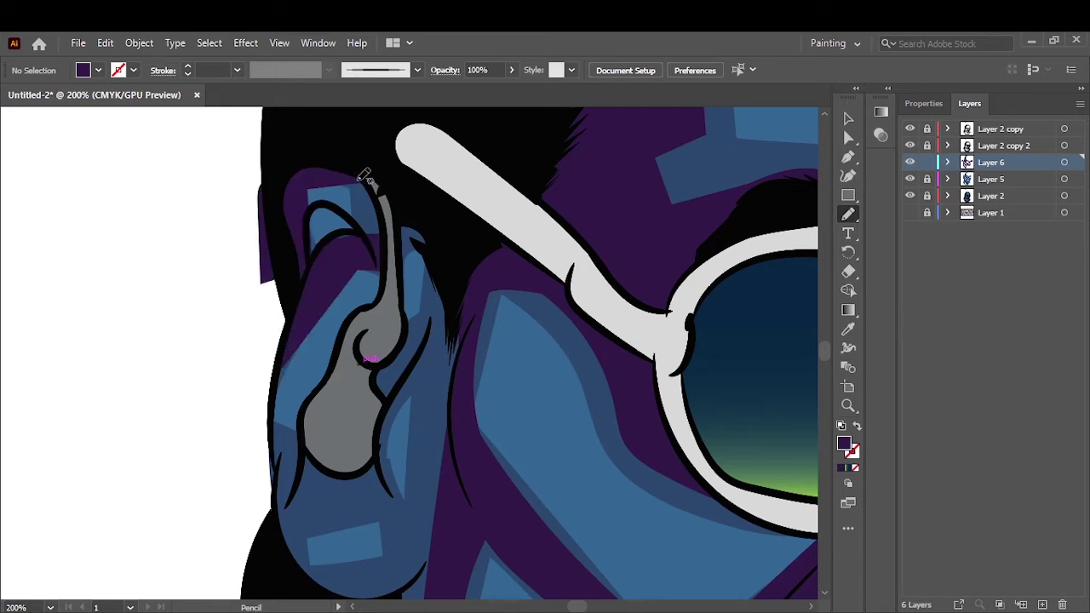
pyautogui.moveTo(316, 219)
pyautogui.mouseDown()
pyautogui.moveTo(304, 171)
pyautogui.moveTo(387, 247)
pyautogui.moveTo(392, 479)
pyautogui.mouseUp()
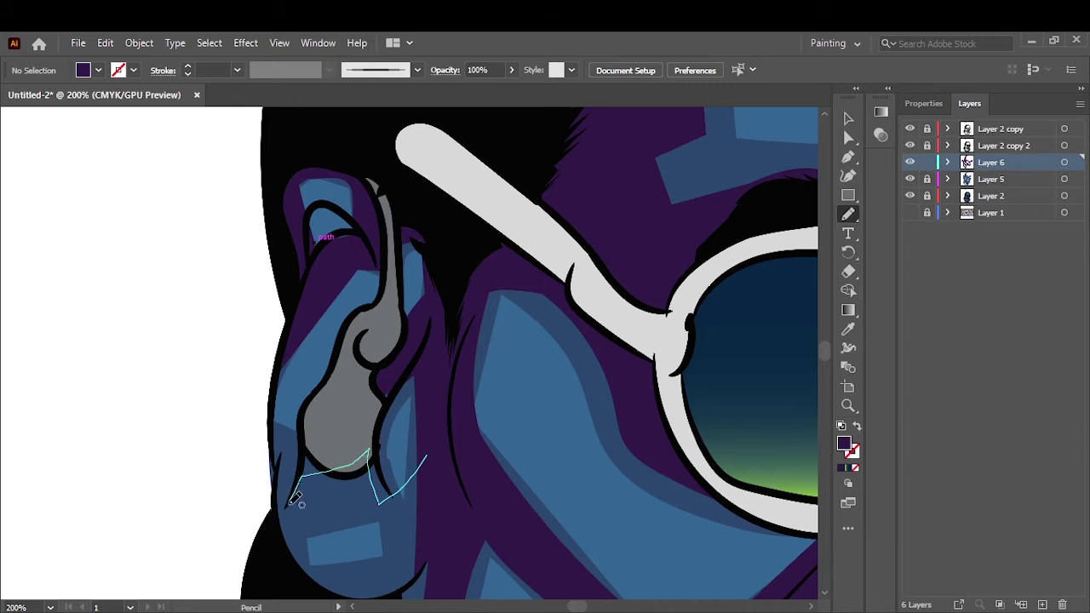
pyautogui.moveTo(294, 501); pyautogui.dragTo(296, 509)
pyautogui.scroll(-2, 304, 414)
pyautogui.moveTo(312, 455)
pyautogui.mouseDown()
pyautogui.moveTo(315, 548)
pyautogui.moveTo(300, 477)
pyautogui.mouseUp()
pyautogui.hotkey('ctrl', '0')
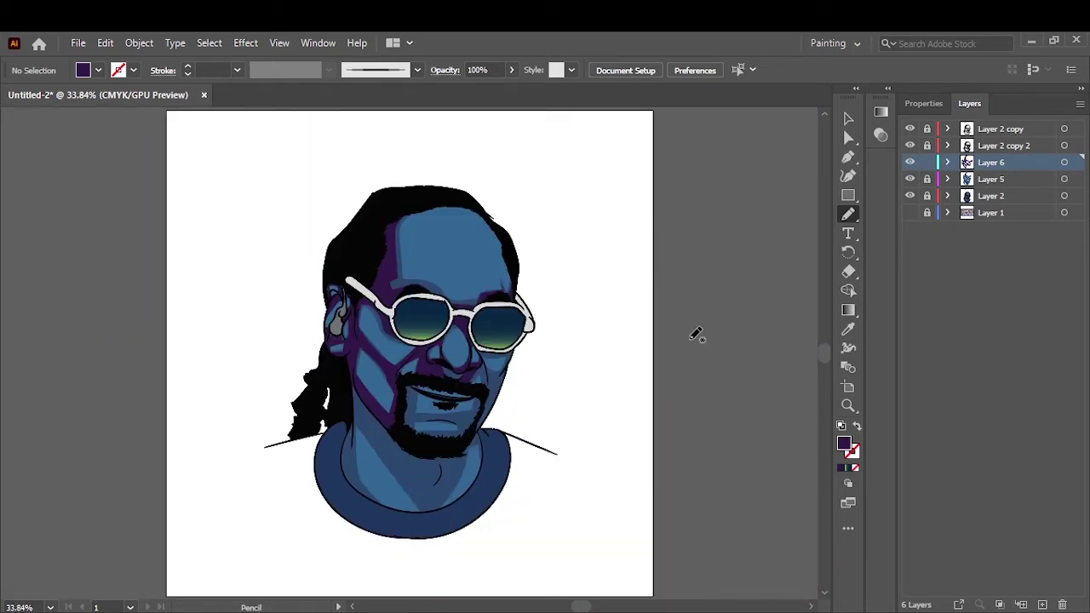
pyautogui.scroll(4, 422, 506)
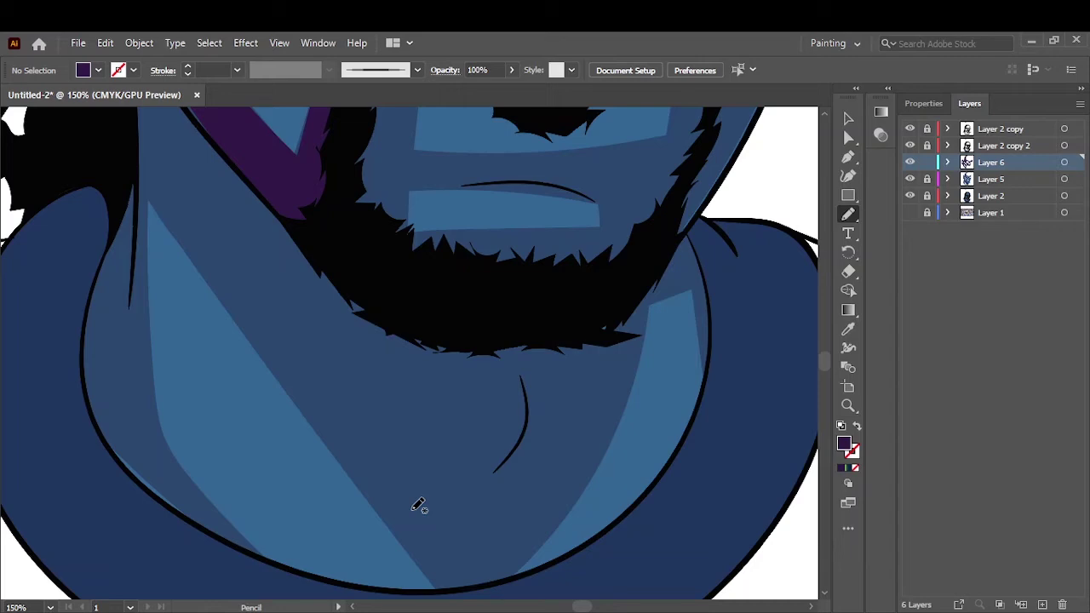
# Step: Draw a purple shadow down the left and right sides of the neck
pyautogui.hotkey('ctrl', '0')
pyautogui.scroll(3, 418, 494)
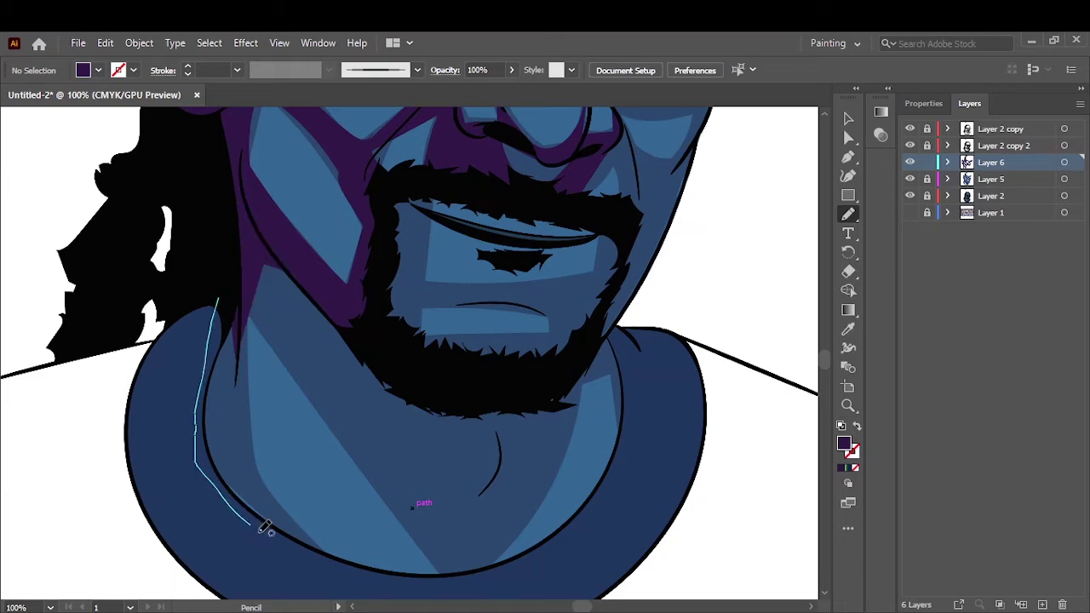
pyautogui.moveTo(237, 256); pyautogui.dragTo(317, 566)
pyautogui.moveTo(332, 307); pyautogui.dragTo(417, 492)
pyautogui.moveTo(519, 511); pyautogui.dragTo(509, 503)
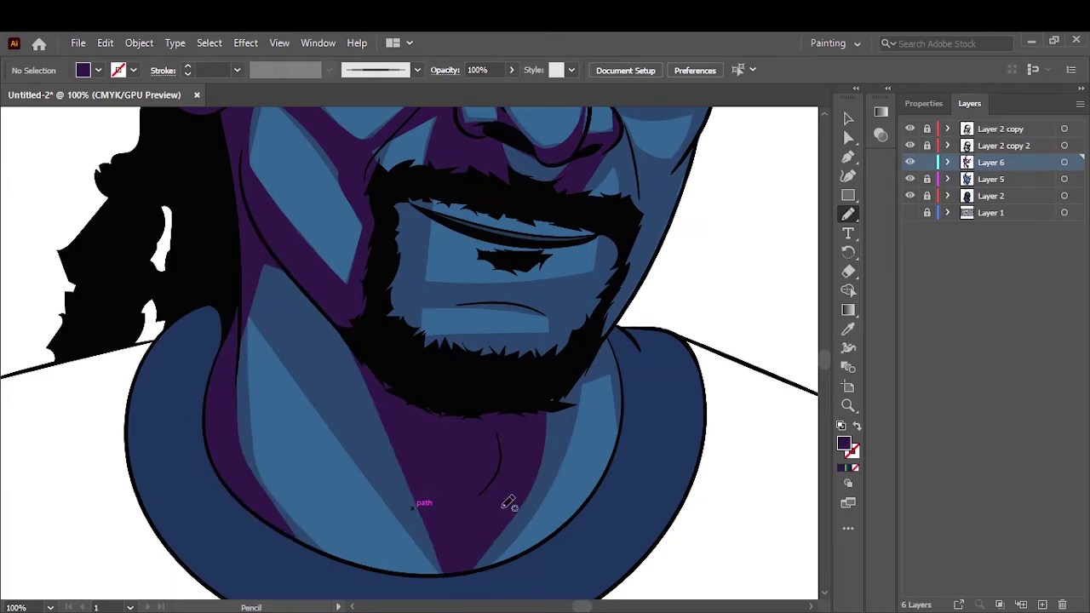
pyautogui.moveTo(457, 579)
pyautogui.mouseDown()
pyautogui.moveTo(555, 377)
pyautogui.moveTo(662, 389)
pyautogui.moveTo(564, 405)
pyautogui.mouseUp()
# Step: Shade the left jaw, around the goatee and lower lip, and between beard and jawline
pyautogui.hotkey('ctrl', '0')
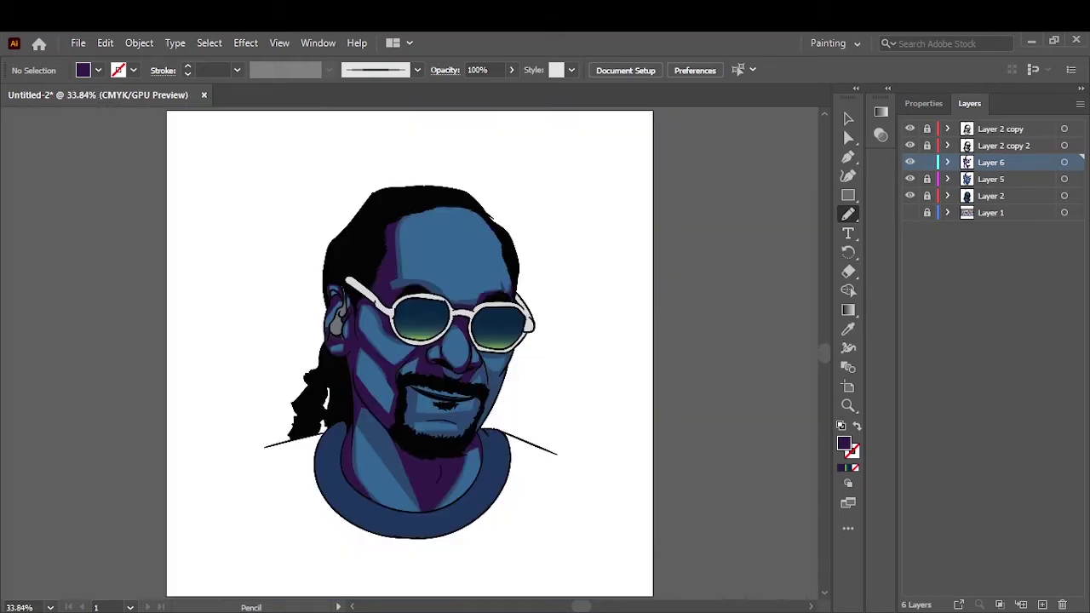
pyautogui.scroll(2, 471, 421)
pyautogui.moveTo(250, 409); pyautogui.dragTo(259, 385)
pyautogui.scroll(1, 538, 503)
pyautogui.moveTo(289, 490)
pyautogui.mouseDown()
pyautogui.moveTo(266, 509)
pyautogui.moveTo(405, 516)
pyautogui.mouseUp()
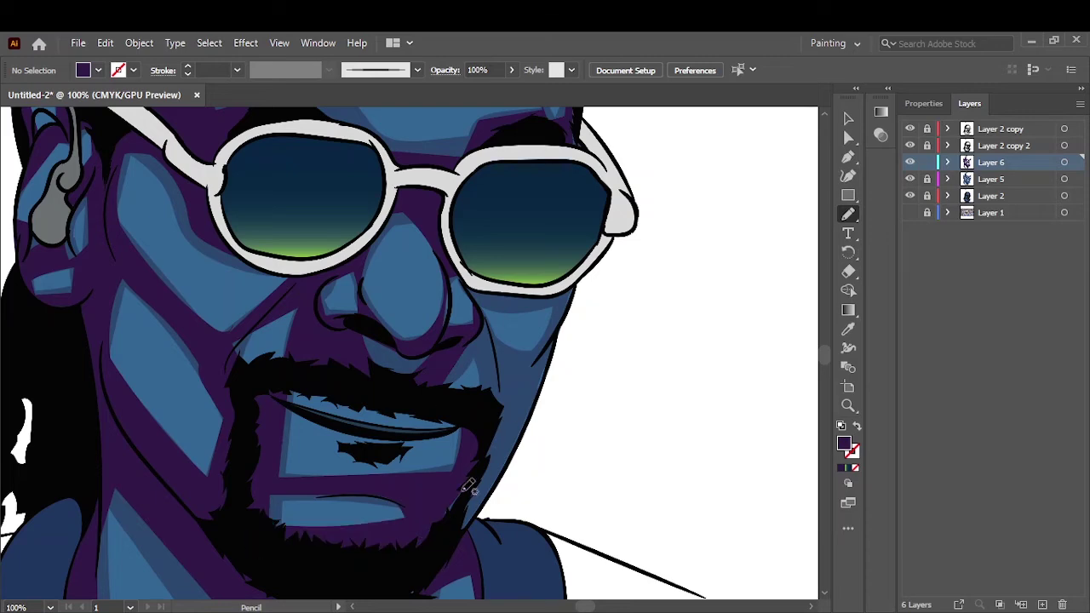
pyautogui.moveTo(527, 423); pyautogui.dragTo(463, 503)
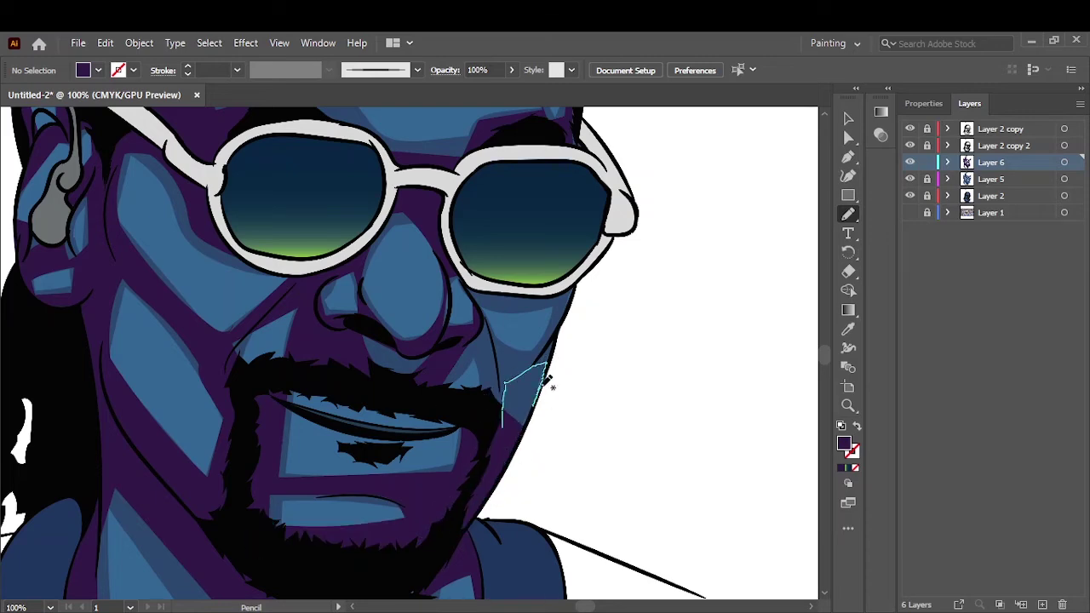
pyautogui.moveTo(547, 381); pyautogui.dragTo(504, 375)
# Step: Add purple shadows on the cheek just below the right lens
pyautogui.hotkey('ctrl', '0')
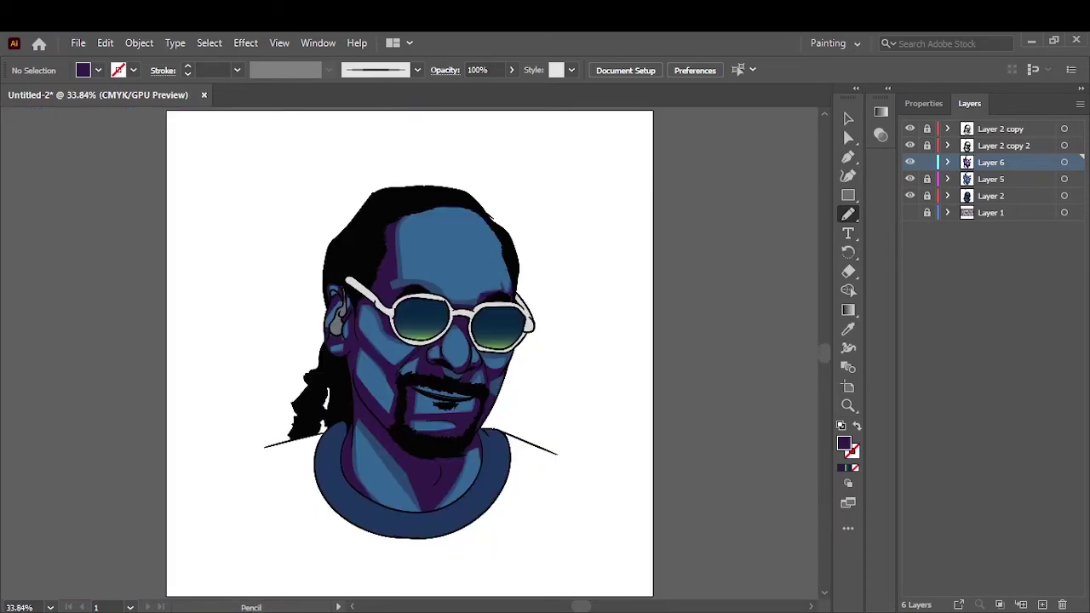
pyautogui.scroll(5, 511, 327)
pyautogui.moveTo(408, 494); pyautogui.dragTo(368, 397)
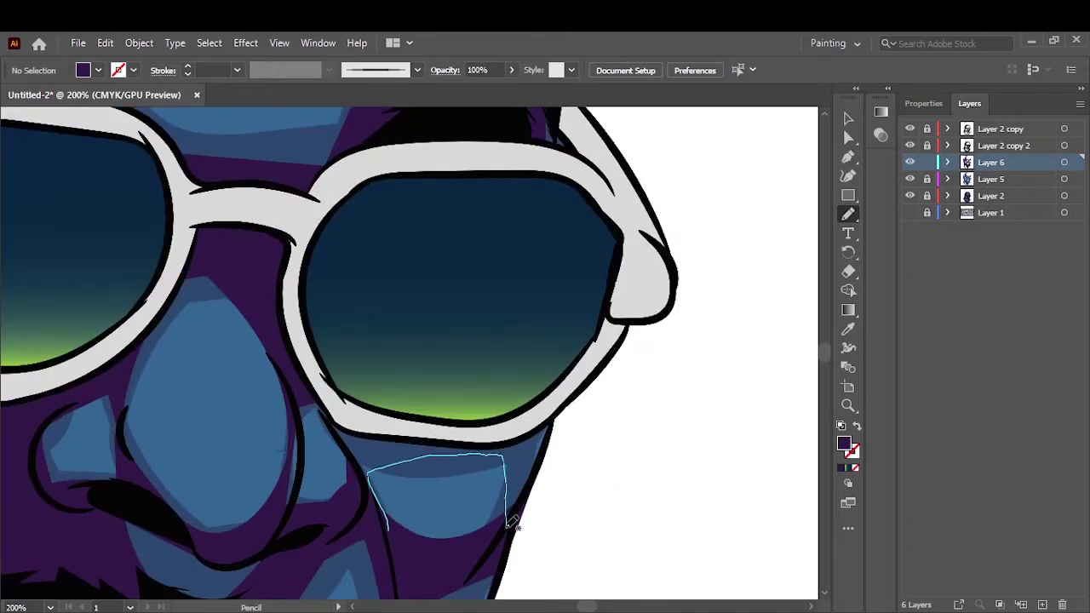
pyautogui.moveTo(344, 479)
pyautogui.mouseDown()
pyautogui.moveTo(518, 451)
pyautogui.moveTo(528, 426)
pyautogui.mouseUp()
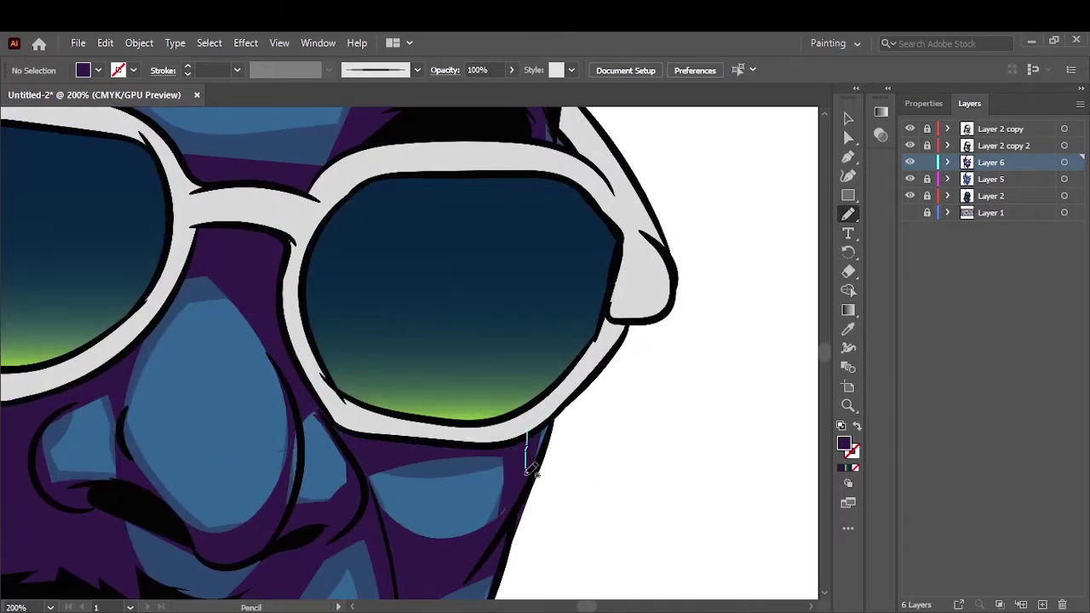
pyautogui.scroll(-2, 528, 426)
pyautogui.scroll(2, 358, 343)
pyautogui.scroll(-4, 358, 343)
pyautogui.scroll(-1, 554, 348)
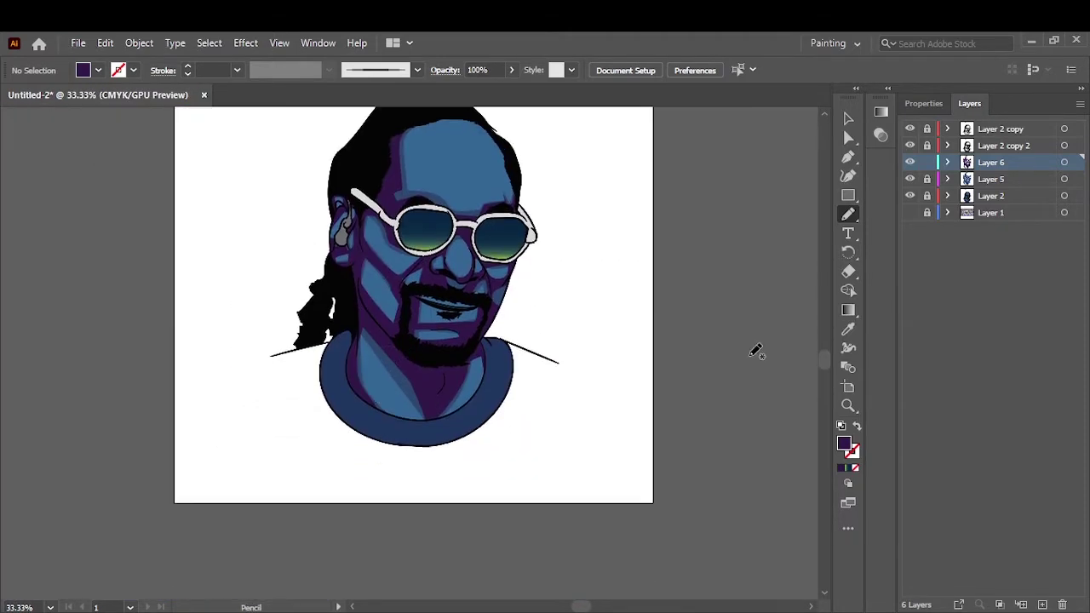
# Step: Add new Layer 7 and set the fill to a slightly adjusted blue sampled from the face
pyautogui.click(991, 196)
pyautogui.click(1042, 605)
pyautogui.click(848, 329)
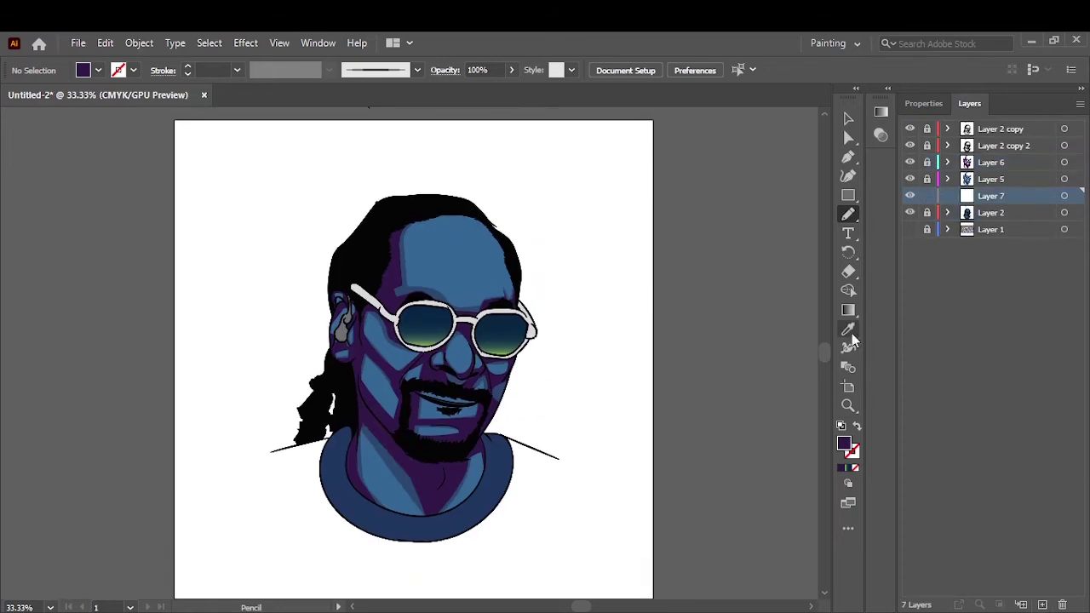
pyautogui.doubleClick(844, 442)
pyautogui.moveTo(522, 311); pyautogui.dragTo(531, 316)
pyautogui.click(770, 215)
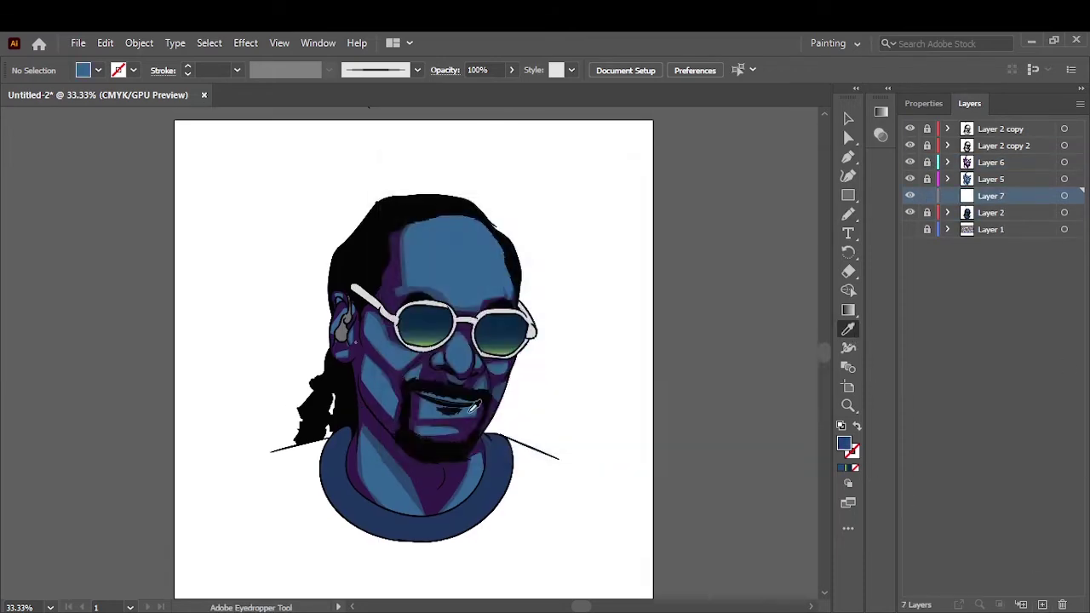
# Step: Draw a blue test rectangle beside the artboard, then undo it
pyautogui.scroll(4, 417, 375)
pyautogui.press('n')
pyautogui.scroll(-3, 464, 352)
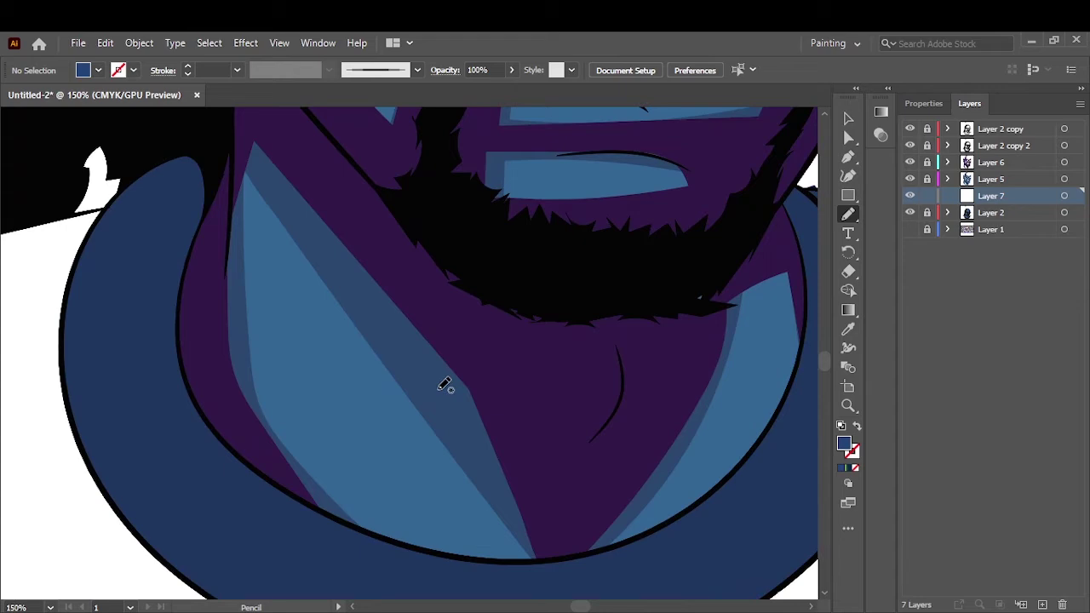
pyautogui.scroll(-3, 445, 385)
pyautogui.press('m')
pyautogui.moveTo(700, 266); pyautogui.dragTo(772, 314)
pyautogui.press('v')
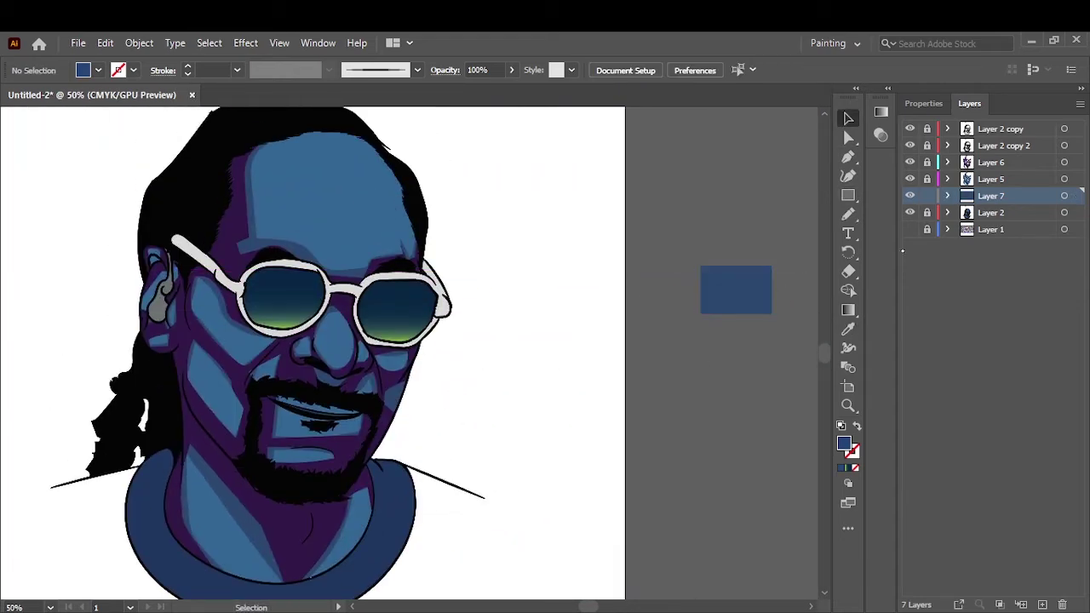
pyautogui.hotkey('ctrl', 'z')
# Step: Draw a taller blue test rectangle and another one above it beside the artboard
pyautogui.press('m')
pyautogui.moveTo(711, 372); pyautogui.dragTo(775, 445)
pyautogui.hotkey('ctrl', 'shift', 'a')
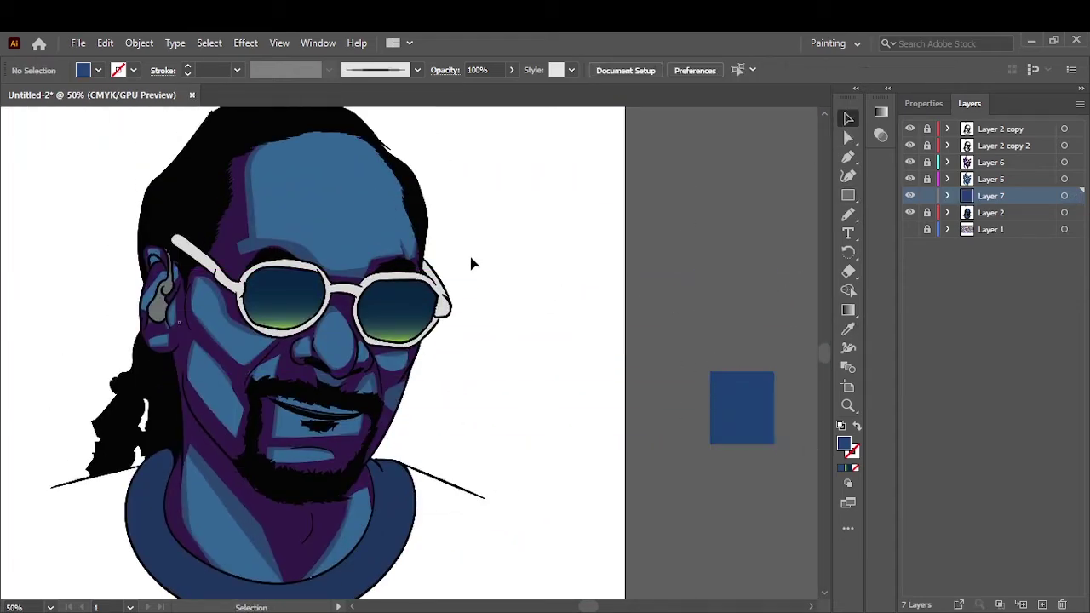
pyautogui.moveTo(696, 312); pyautogui.dragTo(781, 376)
pyautogui.hotkey('ctrl', 'shift', 'a')
pyautogui.press('v')
# Step: Unlock Layer 5, make Layer 7 active and delete the test rectangles
pyautogui.click(927, 178)
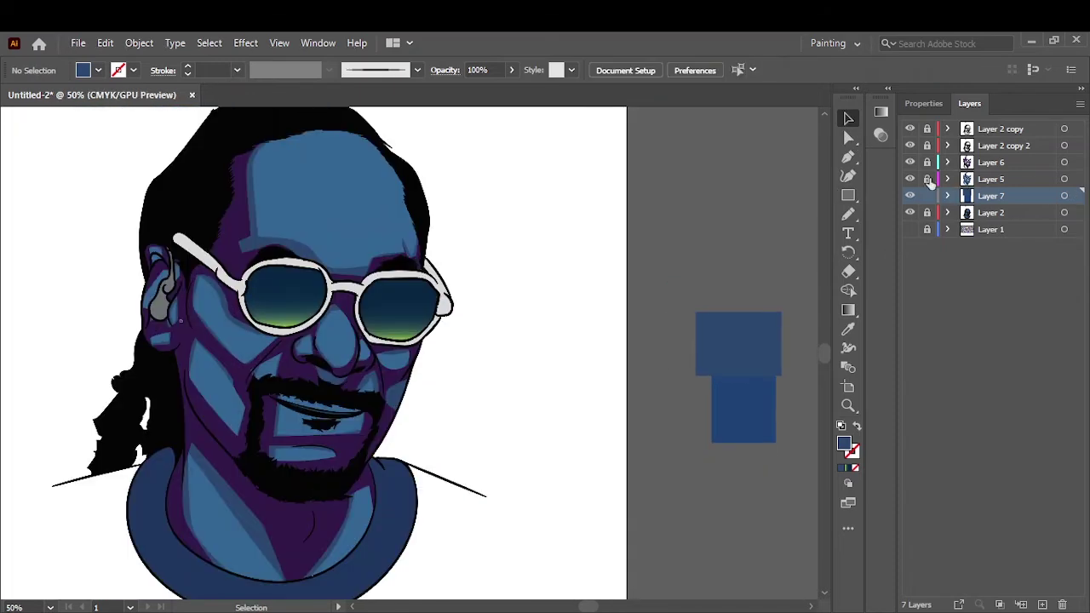
pyautogui.click(1065, 179)
pyautogui.hotkey('shift', 'm')
pyautogui.press('v')
pyautogui.click(785, 172)
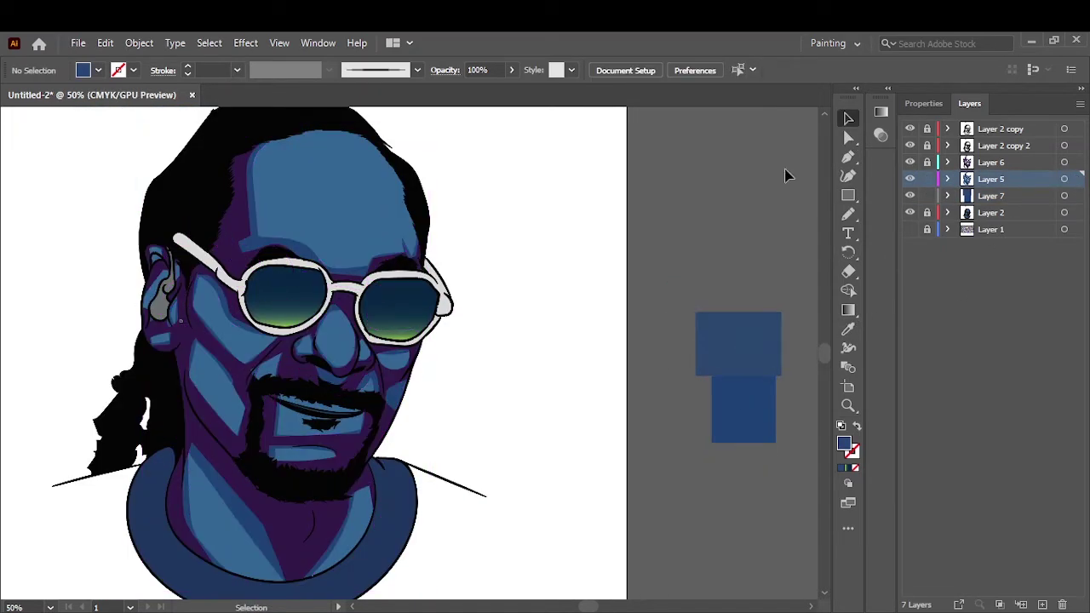
pyautogui.click(764, 403)
pyautogui.press('Delete')
pyautogui.click(755, 360)
pyautogui.press('Delete')
# Step: Zoom in on the neckline and set the fill to mid blue 2C618C
pyautogui.press('n')
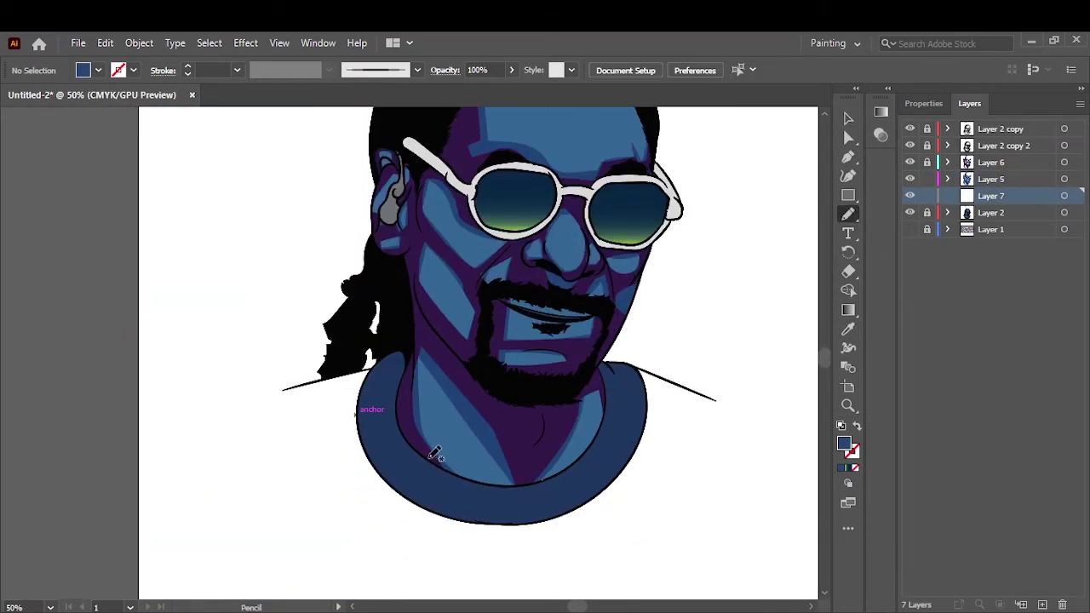
pyautogui.moveTo(433, 452); pyautogui.dragTo(492, 383)
pyautogui.hotkey('ctrl', '0')
pyautogui.hotkey('ctrl', '+')
pyautogui.hotkey('ctrl', '+')
pyautogui.hotkey('ctrl', '+')
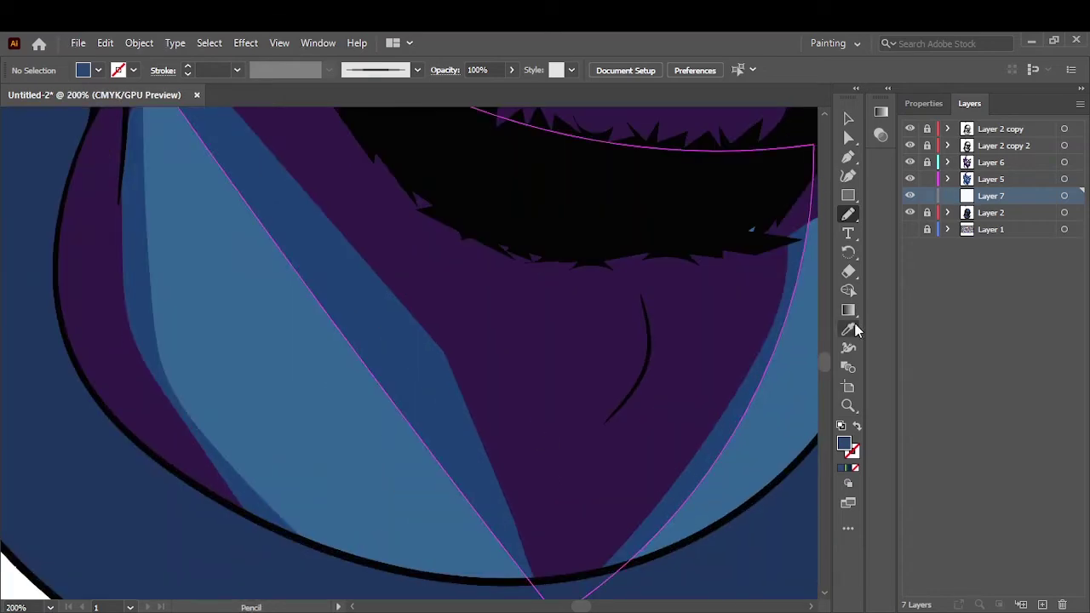
pyautogui.press('i')
pyautogui.doubleClick(846, 444)
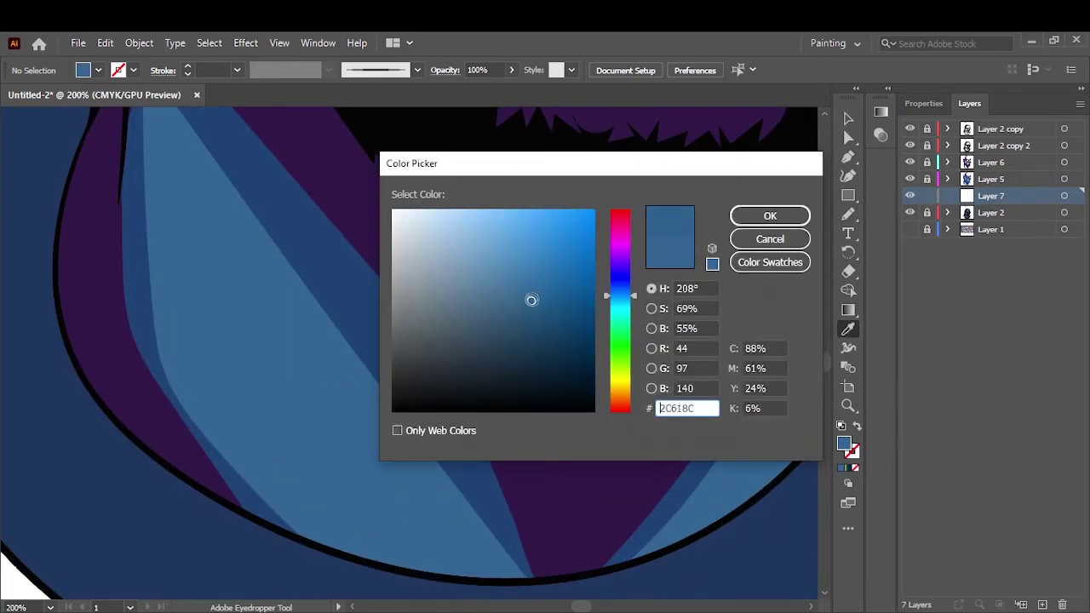
pyautogui.press('Escape')
pyautogui.press('n')
# Step: Draw mid-blue shading shapes on the left and right of the neck
pyautogui.moveTo(392, 477); pyautogui.dragTo(340, 358)
pyautogui.hotkey('ctrl', '-')
pyautogui.hotkey('ctrl', '-')
pyautogui.hotkey('ctrl', '-')
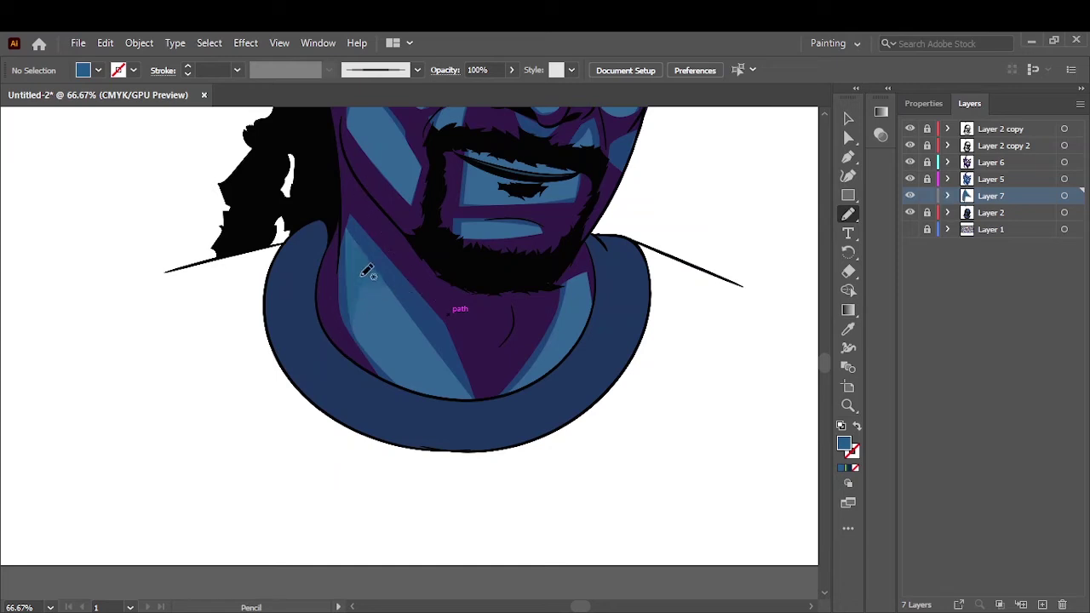
pyautogui.moveTo(365, 267); pyautogui.dragTo(367, 281)
pyautogui.moveTo(592, 293); pyautogui.dragTo(501, 345)
pyautogui.scroll(5, 279, 217)
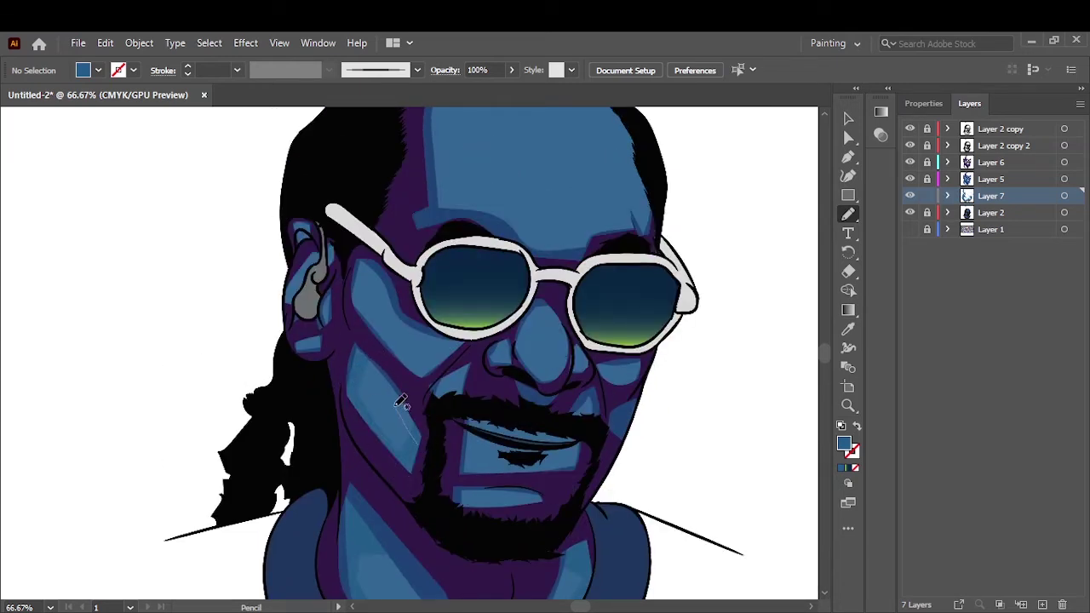
# Step: Add mid-blue shading on the left cheek, mouth, glasses arm, nose and forehead
pyautogui.moveTo(345, 374); pyautogui.dragTo(351, 368)
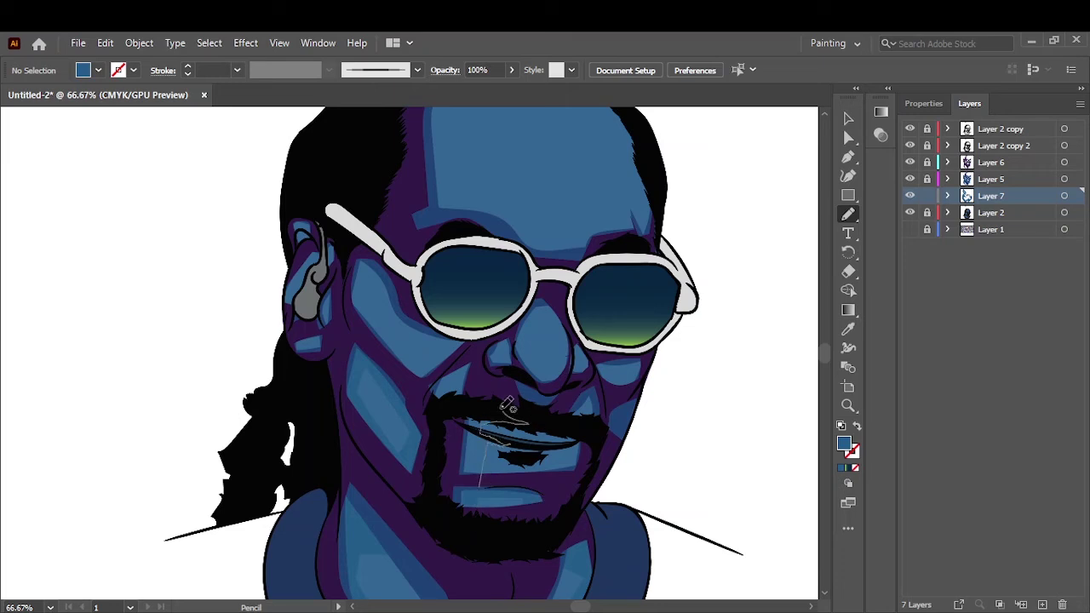
pyautogui.moveTo(502, 411); pyautogui.dragTo(548, 444)
pyautogui.moveTo(385, 269); pyautogui.dragTo(316, 249)
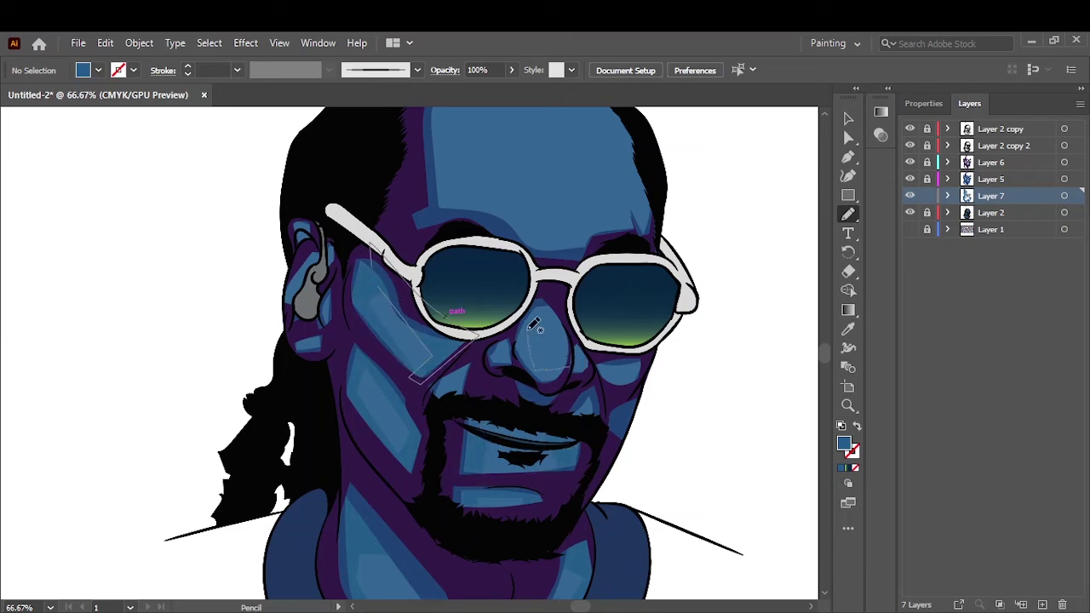
pyautogui.moveTo(535, 326); pyautogui.dragTo(537, 327)
pyautogui.scroll(5, 596, 340)
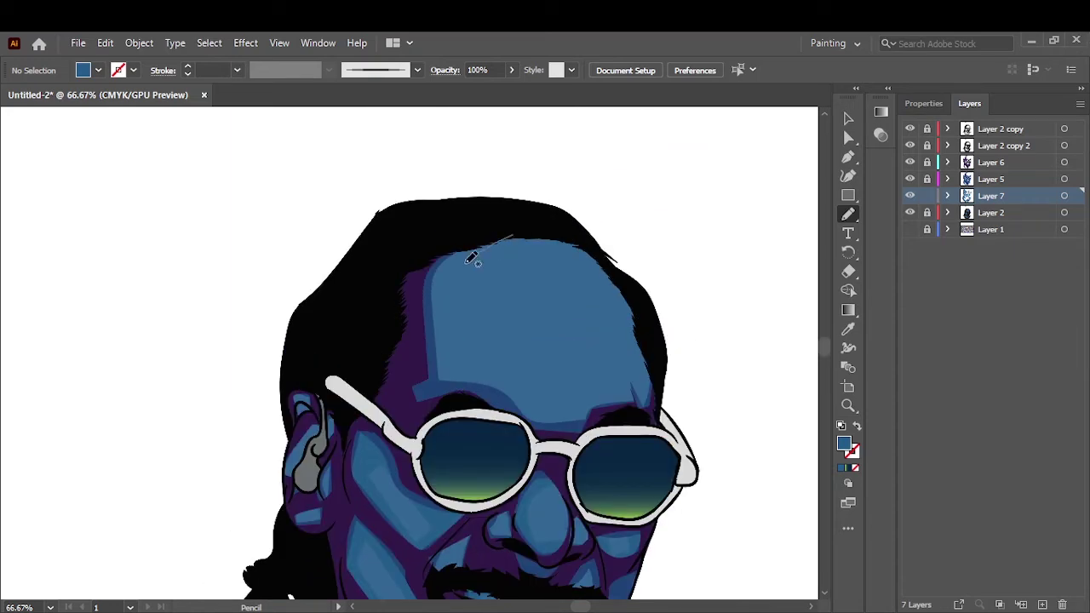
pyautogui.moveTo(649, 402); pyautogui.dragTo(652, 407)
pyautogui.hotkey('ctrl', '0')
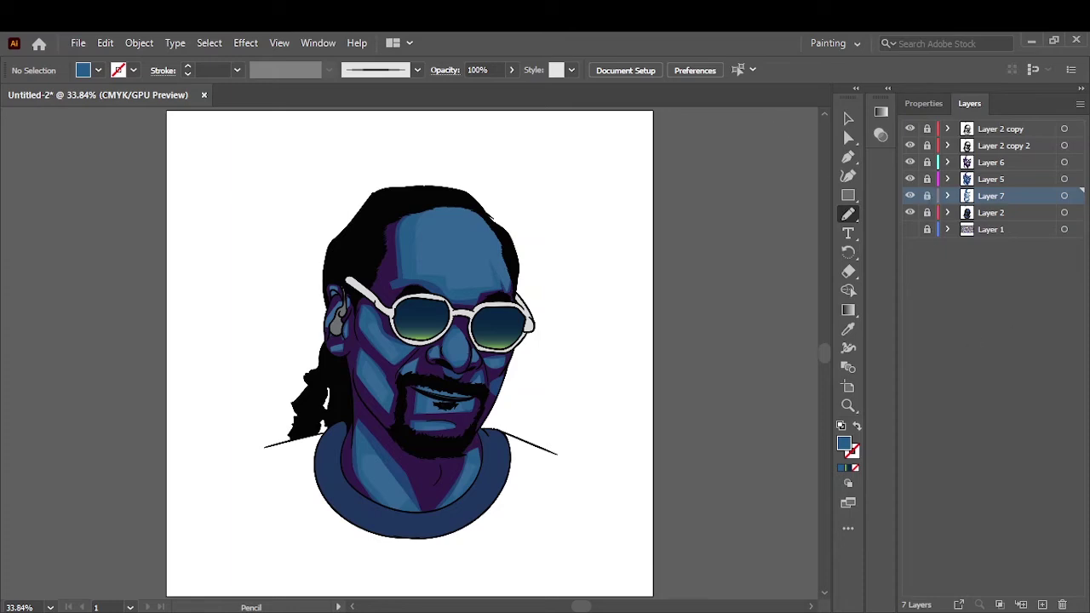
# Step: Set the fill to light blue 7AA8CE and move Layer 8 below Layer 7
pyautogui.doubleClick(844, 443)
pyautogui.click(475, 248)
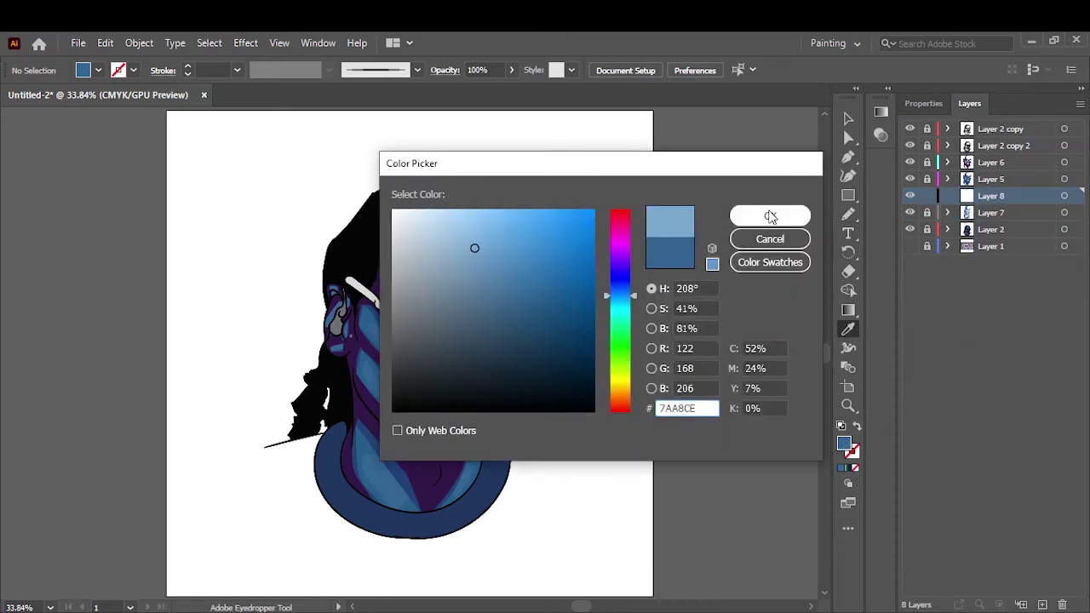
pyautogui.click(769, 214)
pyautogui.hotkey('ctrl', '+')
pyautogui.hotkey('ctrl', '+')
pyautogui.moveTo(990, 196); pyautogui.dragTo(990, 219)
# Step: Draw a light blue highlight across the forehead
pyautogui.moveTo(468, 230); pyautogui.dragTo(581, 409)
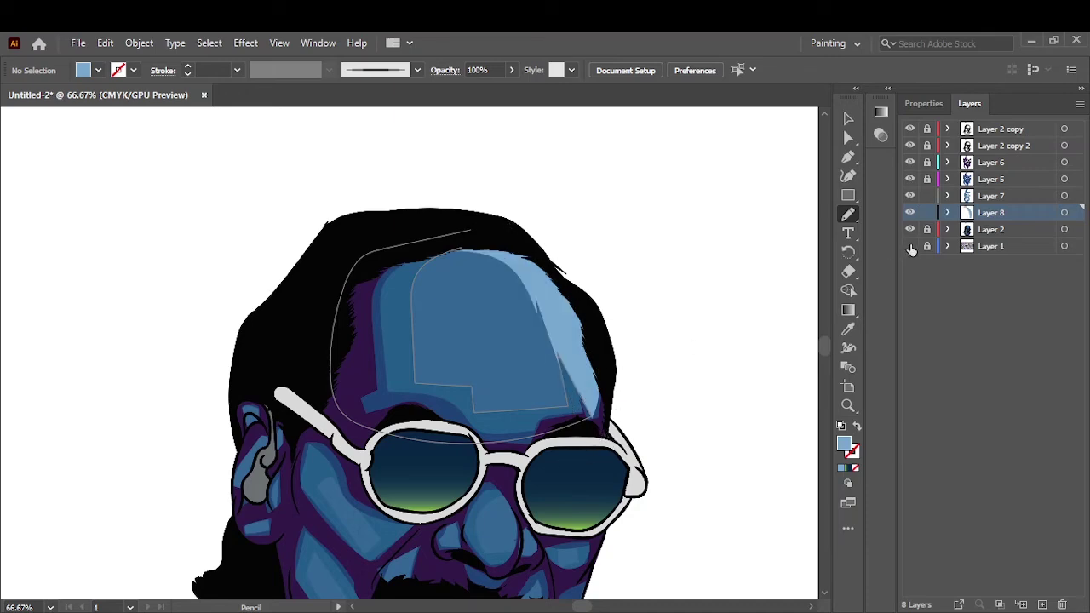
pyautogui.keyDown('ctrl'); pyautogui.click(791, 195); pyautogui.keyUp('ctrl')
pyautogui.hotkey('ctrl', '0')
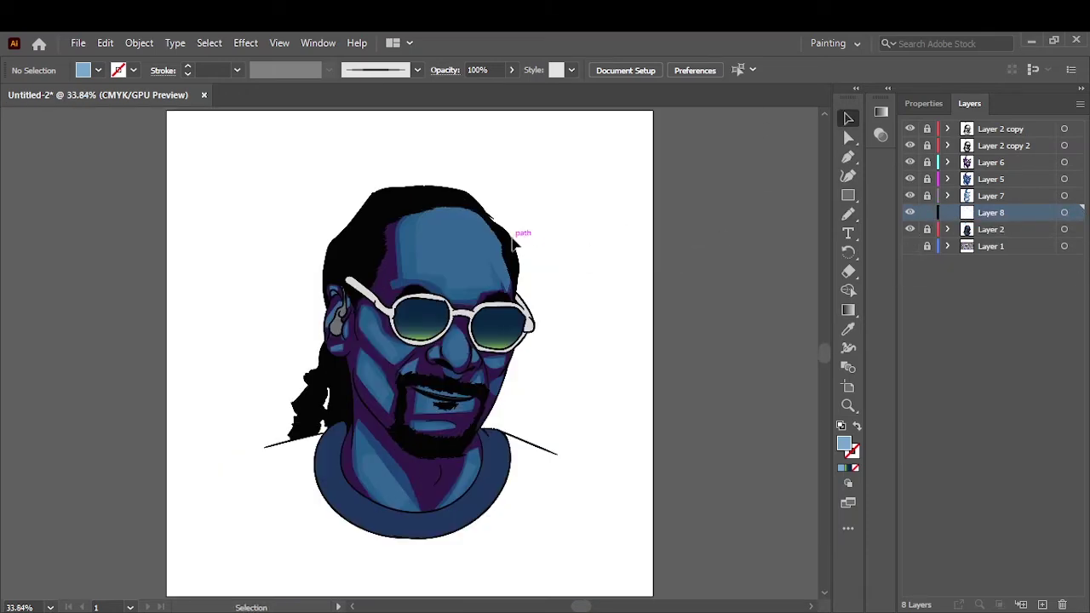
pyautogui.scroll(4, 512, 243)
pyautogui.press('n')
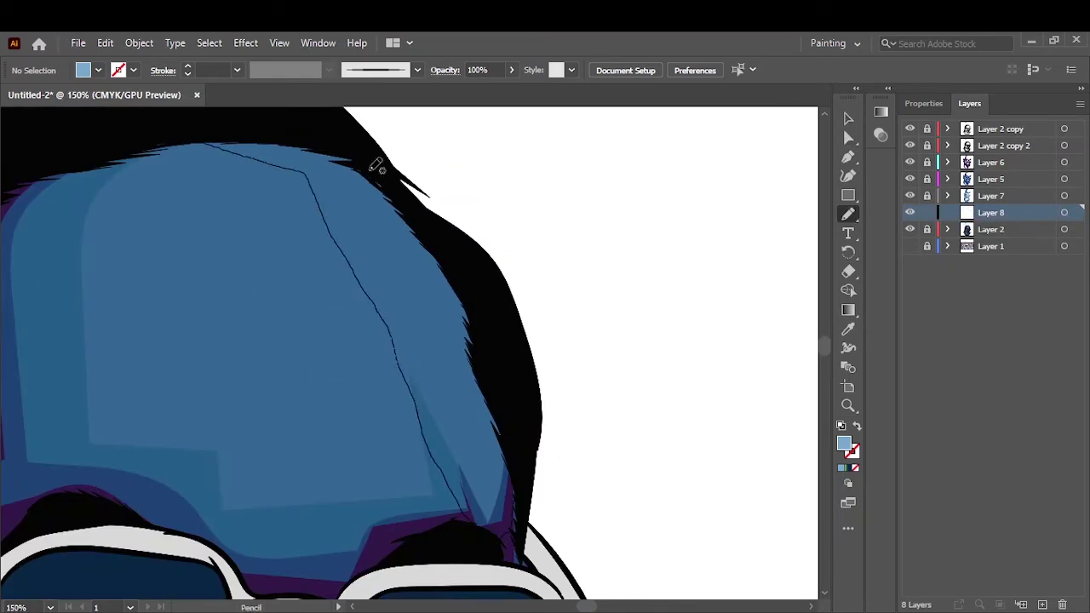
pyautogui.hotkey('ctrl', '0')
pyautogui.scroll(4, 504, 361)
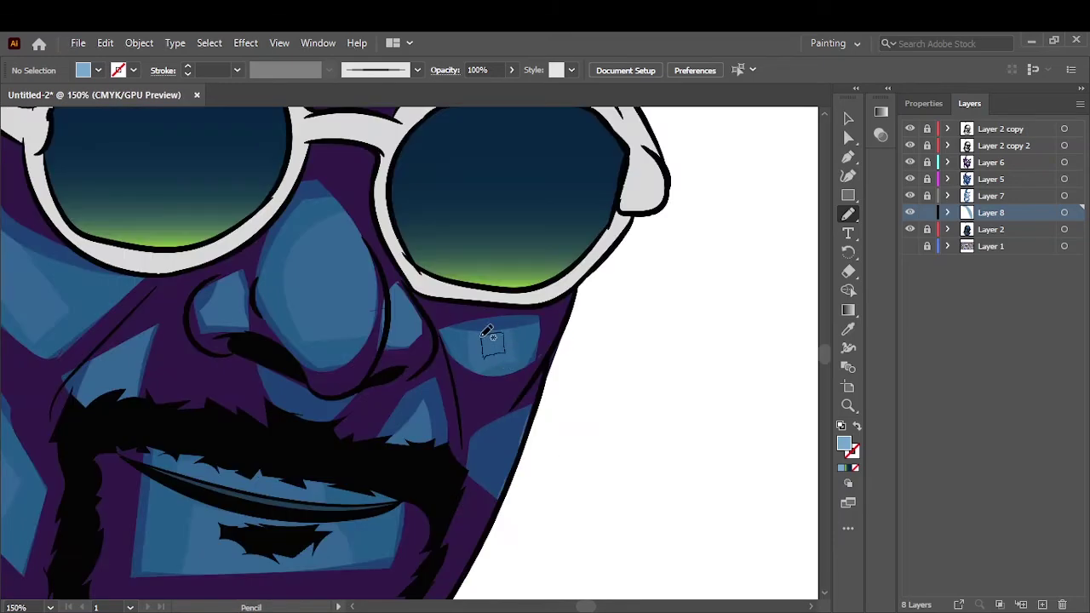
# Step: Add light blue highlights below the right lens and near the ear
pyautogui.moveTo(362, 314); pyautogui.dragTo(305, 307)
pyautogui.hotkey('ctrl', '0')
pyautogui.scroll(4, 372, 324)
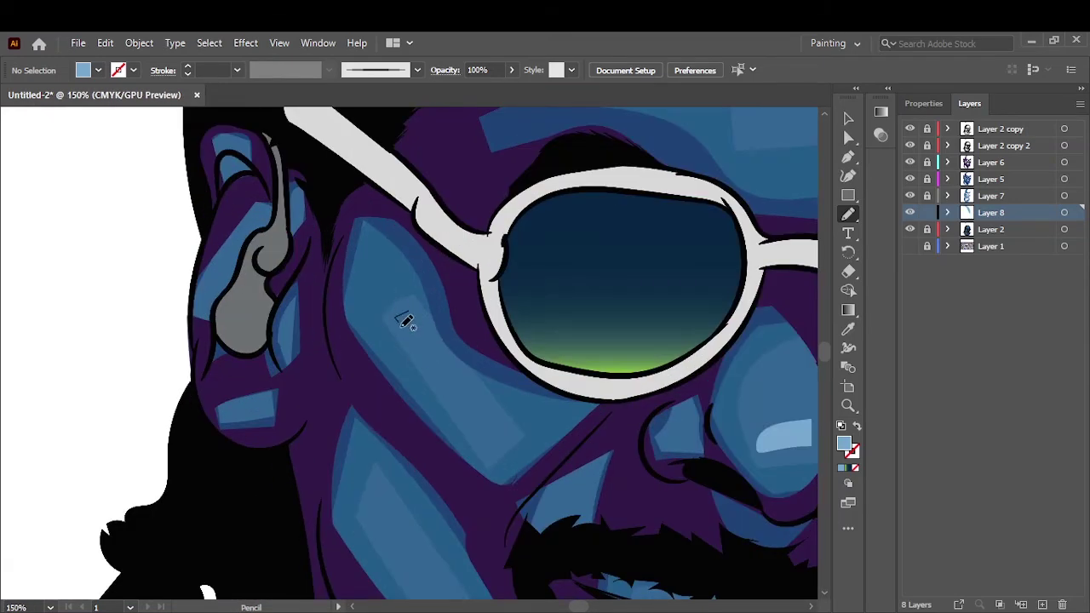
pyautogui.moveTo(253, 156); pyautogui.dragTo(255, 159)
pyautogui.hotkey('ctrl', '0')
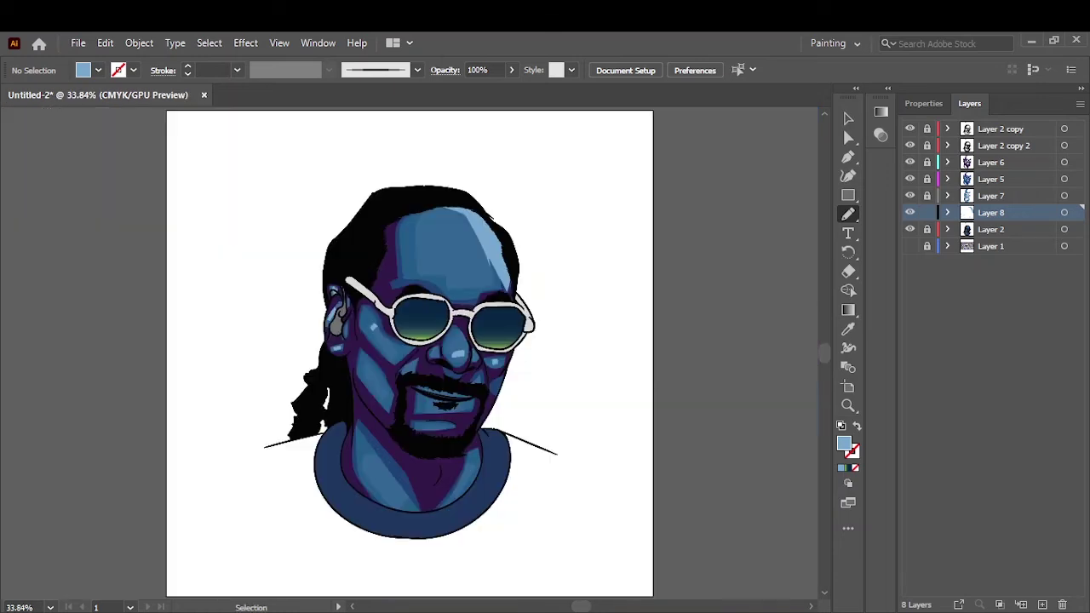
# Step: Lock Layer 8 and add new Layer 9 above Layer 2 copy 2
pyautogui.click(927, 212)
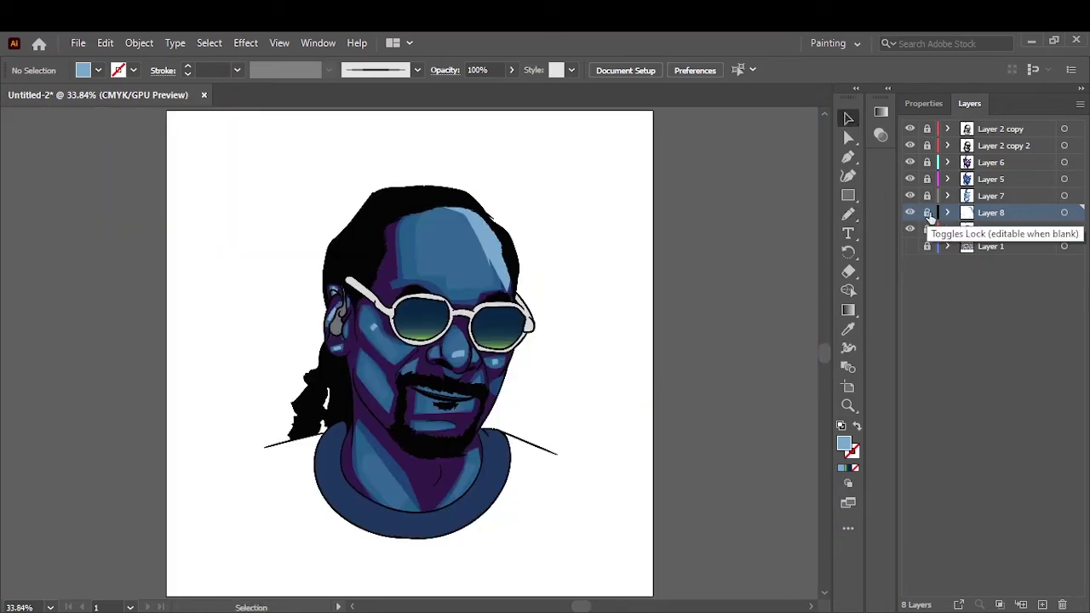
pyautogui.click(1013, 146)
pyautogui.click(1042, 604)
pyautogui.scroll(5, 338, 312)
pyautogui.hotkey('ctrl', '0')
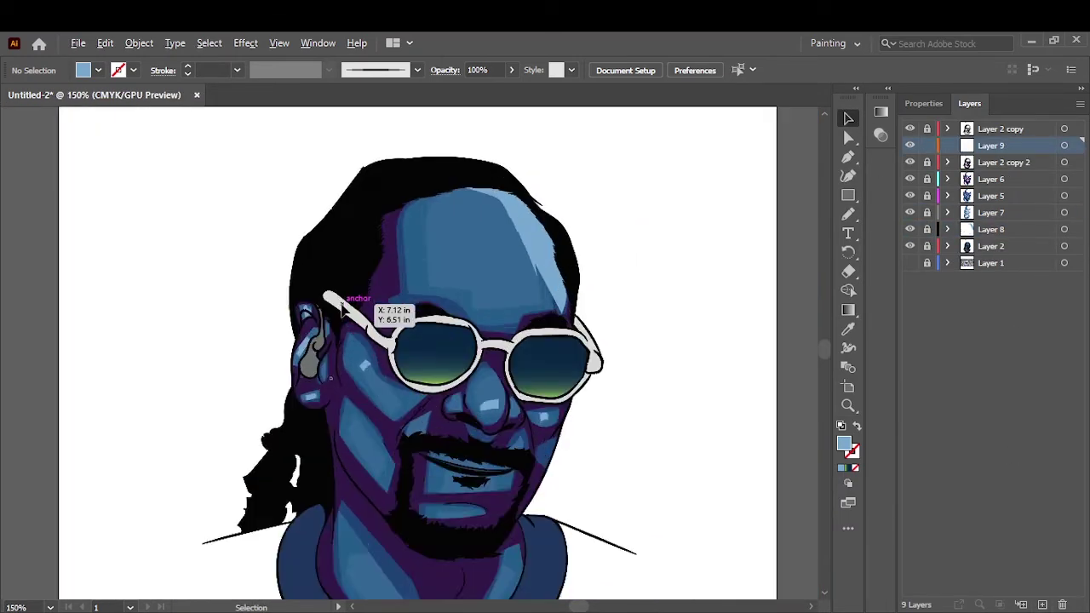
pyautogui.scroll(4, 328, 294)
# Step: Shade the glasses arm tip and hinge area with a grey-blue fill
pyautogui.press('i')
pyautogui.click(332, 298)
pyautogui.doubleClick(844, 443)
pyautogui.click(407, 282)
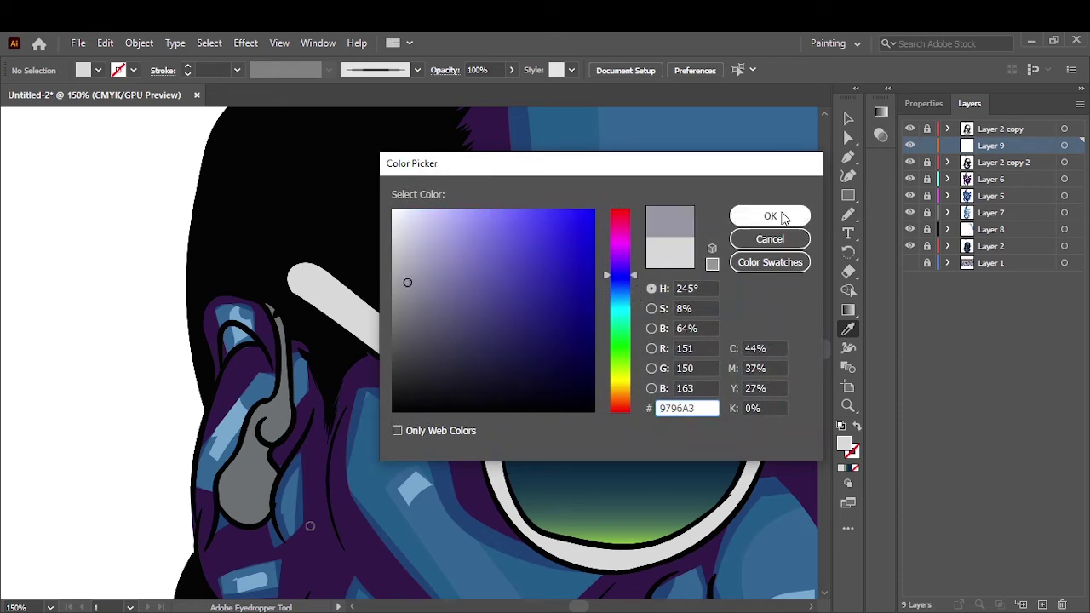
pyautogui.click(770, 215)
pyautogui.press('n')
pyautogui.moveTo(341, 288); pyautogui.dragTo(346, 280)
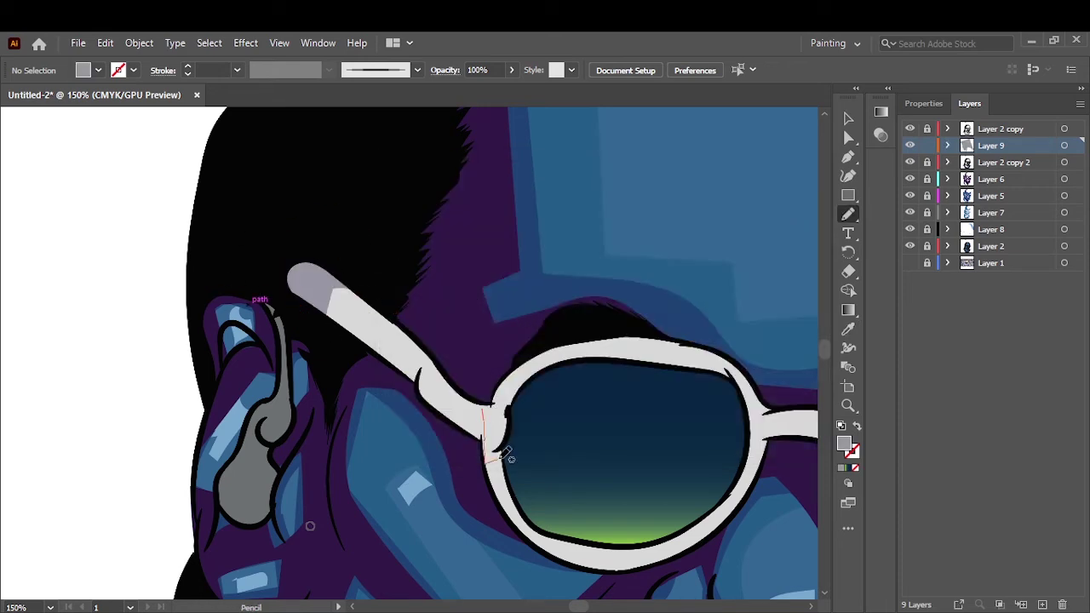
pyautogui.moveTo(501, 458); pyautogui.dragTo(526, 441)
# Step: Sample and darken the lens blue, then draw a shading shape on the lens edge
pyautogui.hotkey('ctrl', '0')
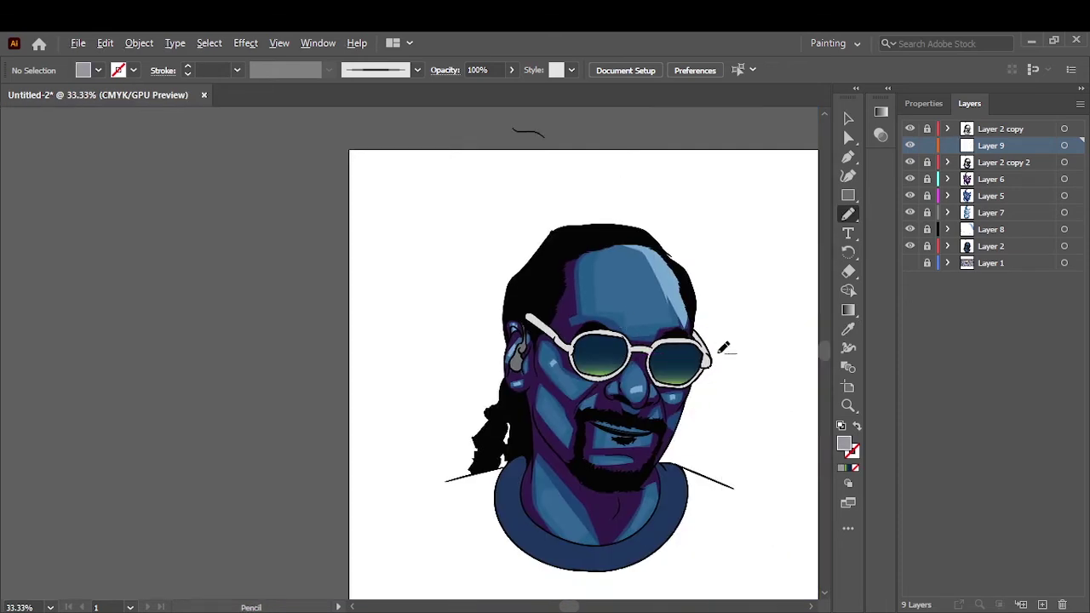
pyautogui.scroll(5, 628, 370)
pyautogui.press('i')
pyautogui.click(633, 371)
pyautogui.doubleClick(844, 443)
pyautogui.hotkey('ctrl', 'v')
pyautogui.click(798, 214)
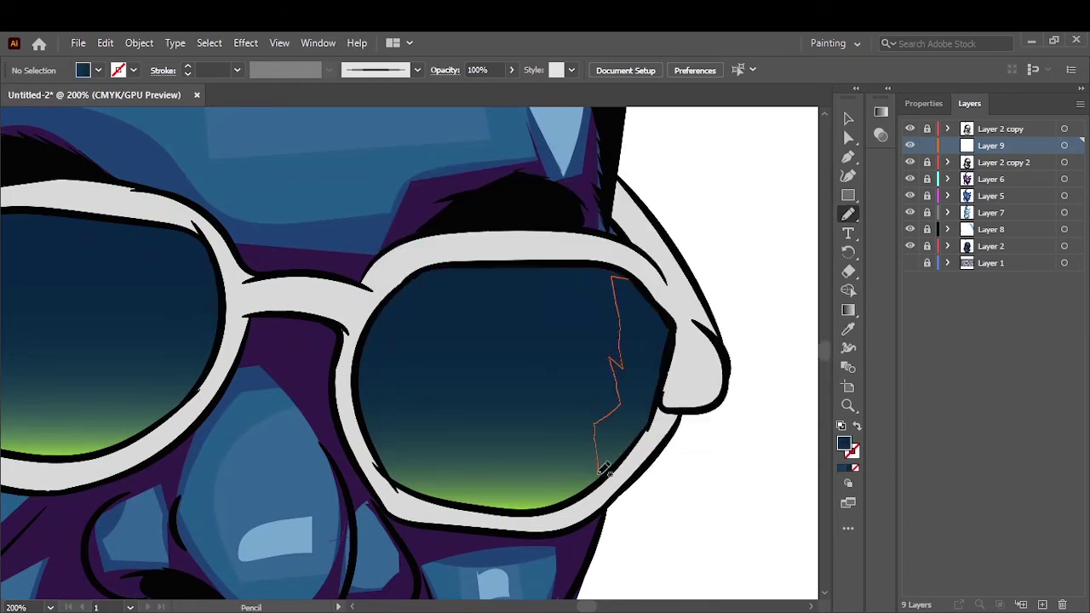
pyautogui.moveTo(635, 267); pyautogui.dragTo(637, 271)
# Step: Select the new lens shading path with Direct Selection
pyautogui.click(848, 118)
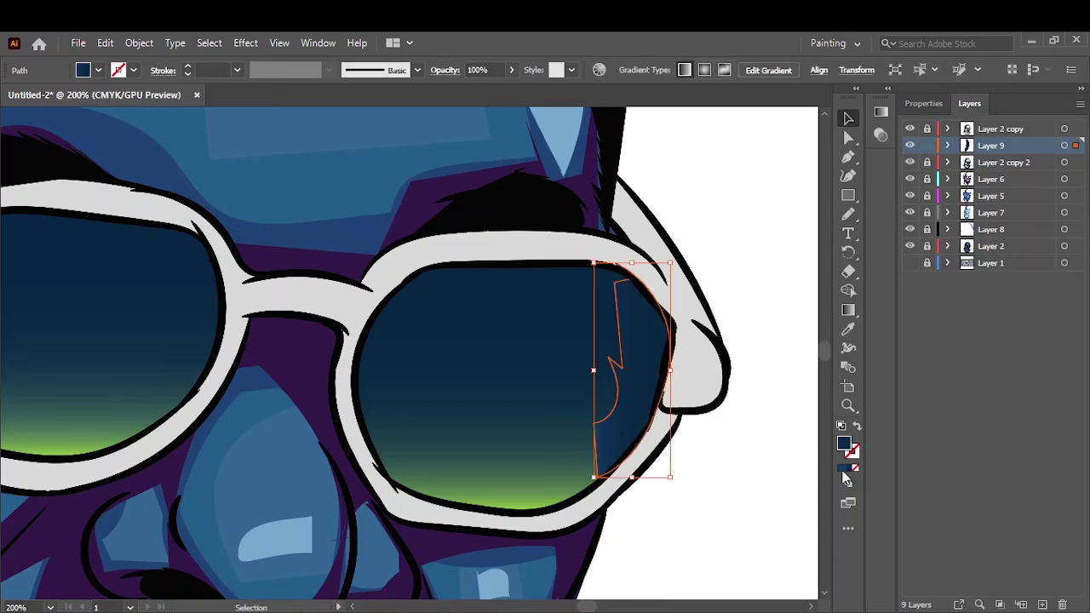
pyautogui.press('F6')
pyautogui.hotkey('ctrl', '0')
pyautogui.scroll(5, 451, 354)
pyautogui.click(451, 353)
pyautogui.scroll(-2, 451, 353)
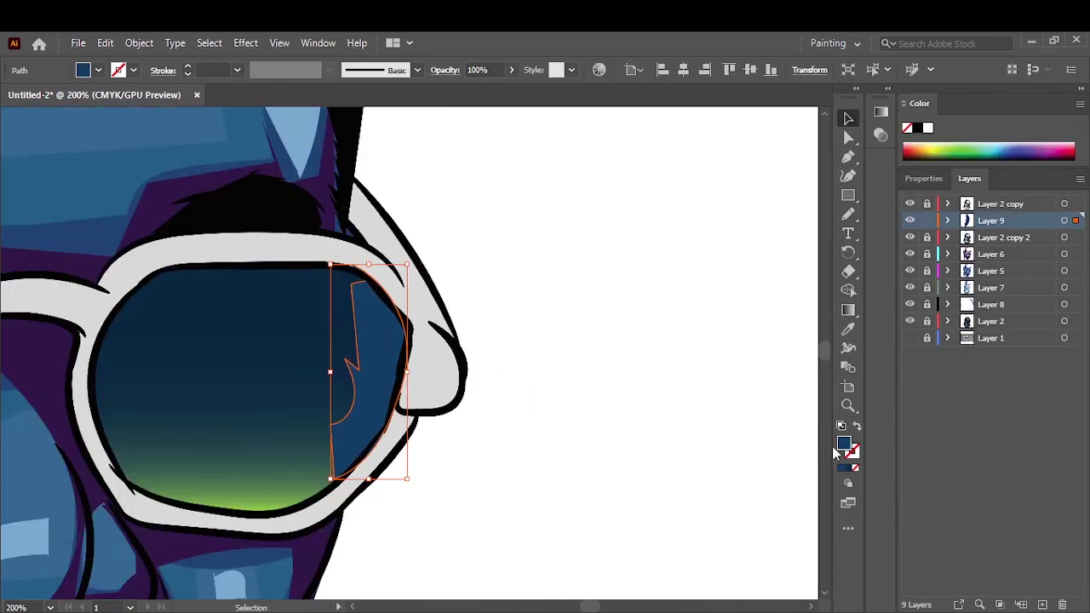
pyautogui.press('a')
pyautogui.hscroll(5, 451, 354)
# Step: Recolour the lens shading to navy blue 153D67 and deselect it
pyautogui.doubleClick(844, 443)
pyautogui.hotkey('ctrl', 'v')
pyautogui.press('Tab')
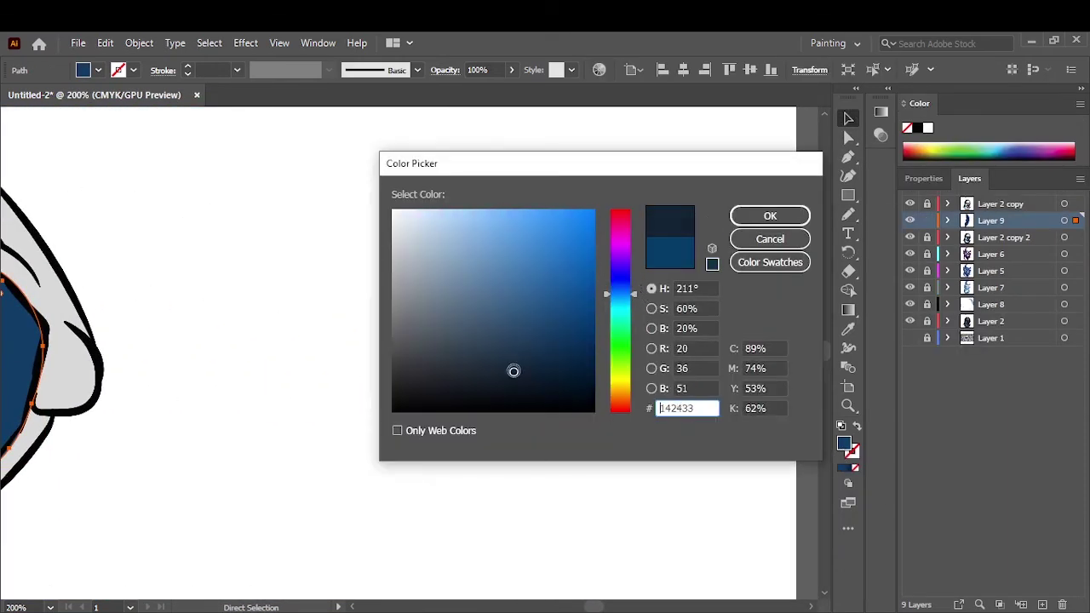
pyautogui.press('Return')
pyautogui.hotkey('ctrl', 'shift', 'a')
pyautogui.hotkey('ctrl', '-')
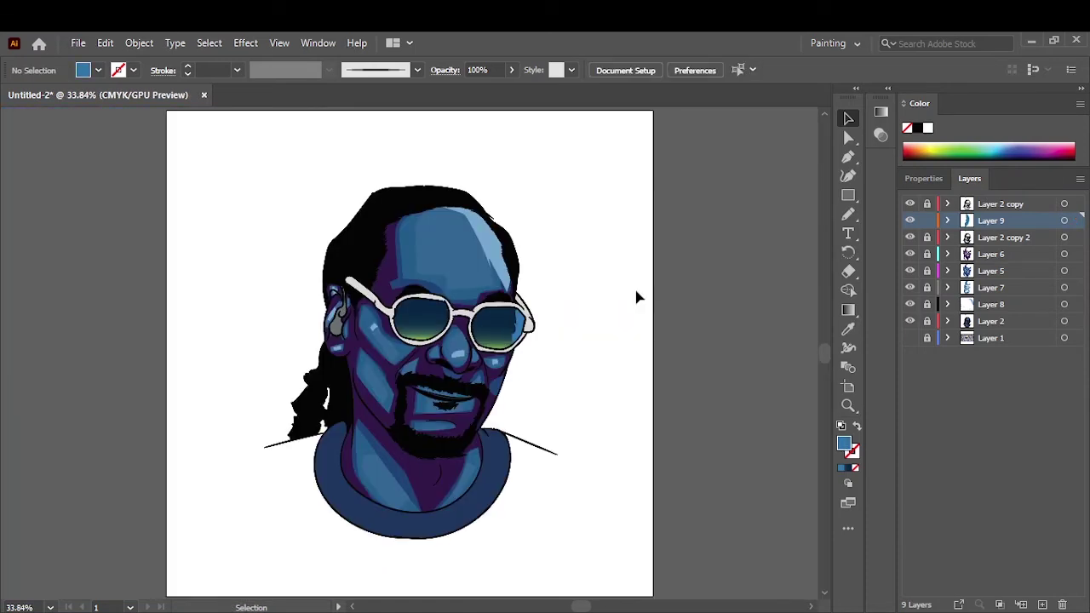
# Step: Set the fill to navy-purple 223D5E and draw shadow shapes on both collar sides
pyautogui.scroll(10, 637, 296)
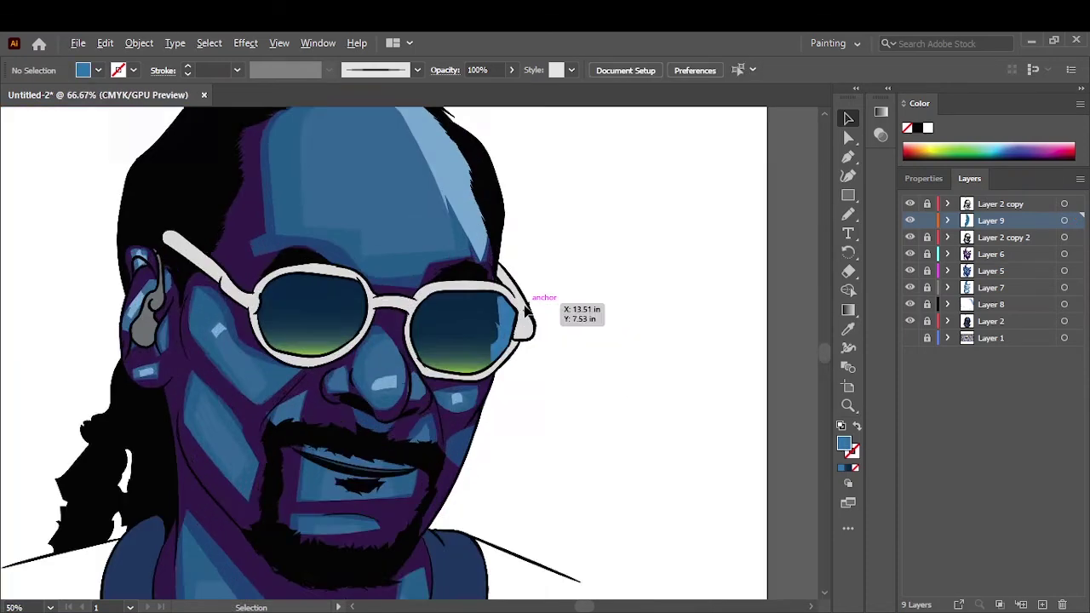
pyautogui.press('n')
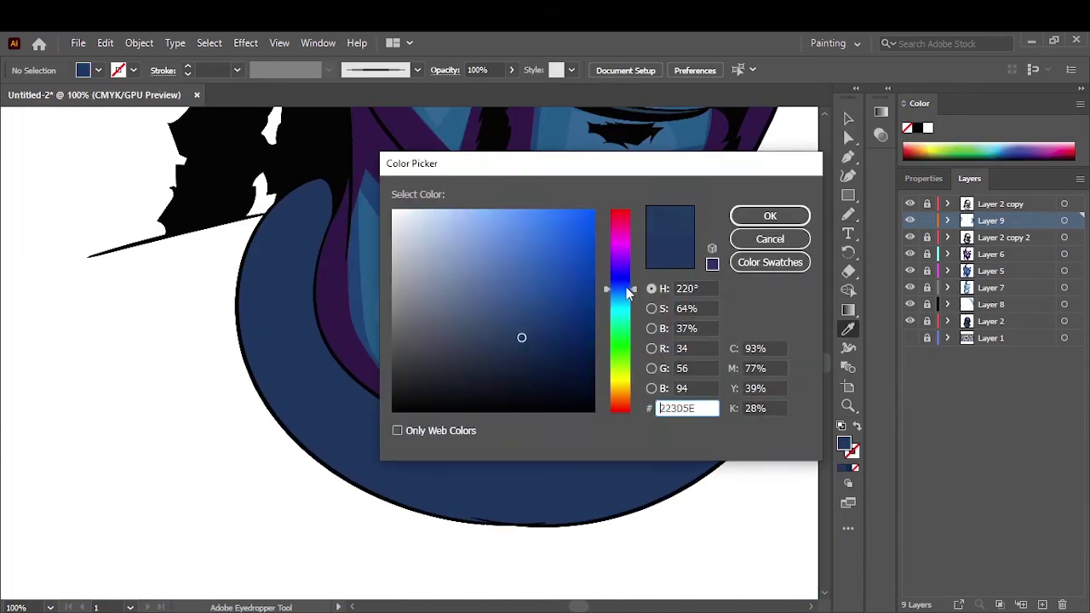
pyautogui.moveTo(628, 292); pyautogui.dragTo(629, 276)
pyautogui.click(770, 215)
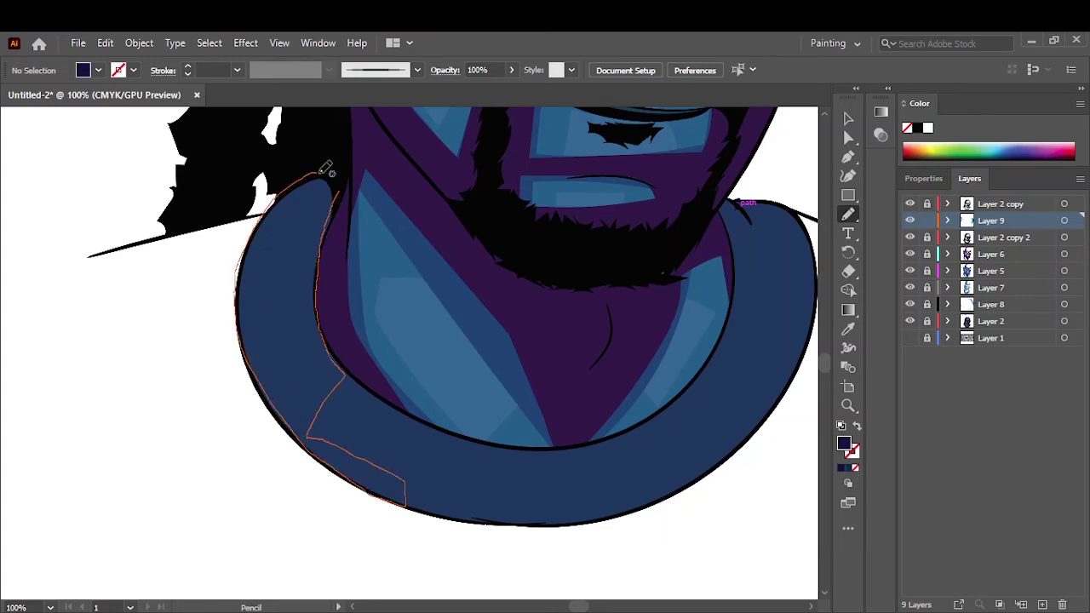
pyautogui.moveTo(252, 369); pyautogui.dragTo(299, 439)
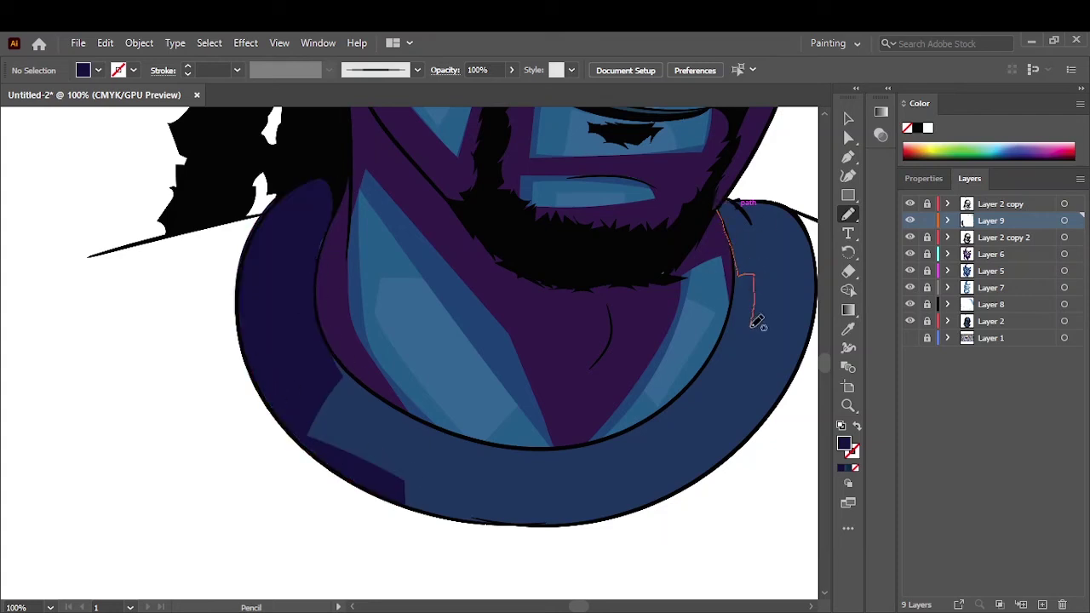
pyautogui.moveTo(813, 223); pyautogui.dragTo(741, 204)
pyautogui.hotkey('ctrl', '0')
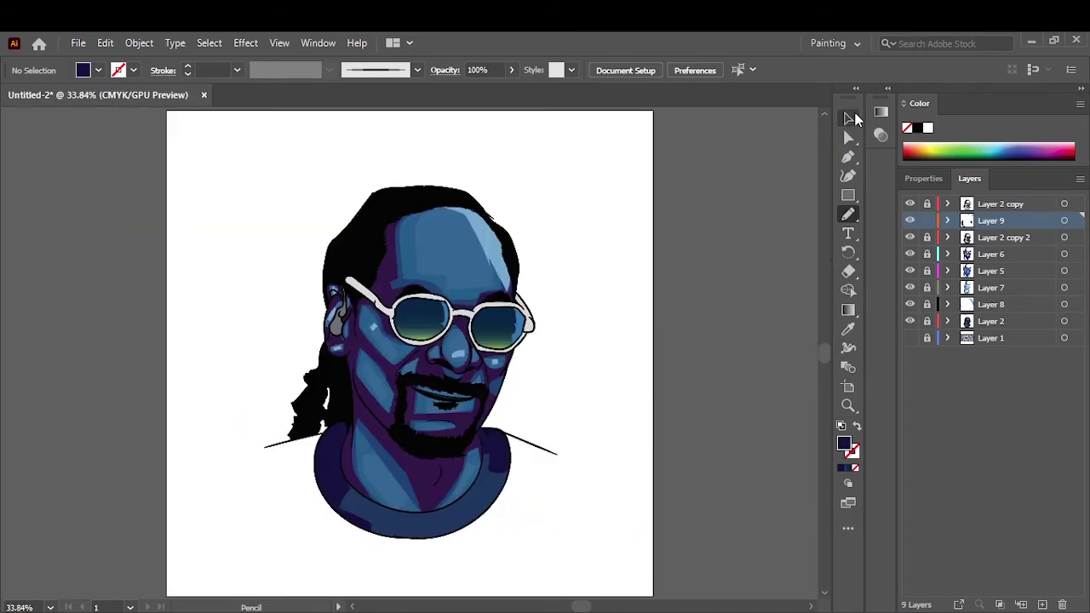
# Step: Create Layer 10 above Layer 1 and draw a rectangle covering the whole artboard
pyautogui.click(880, 112)
pyautogui.click(992, 263)
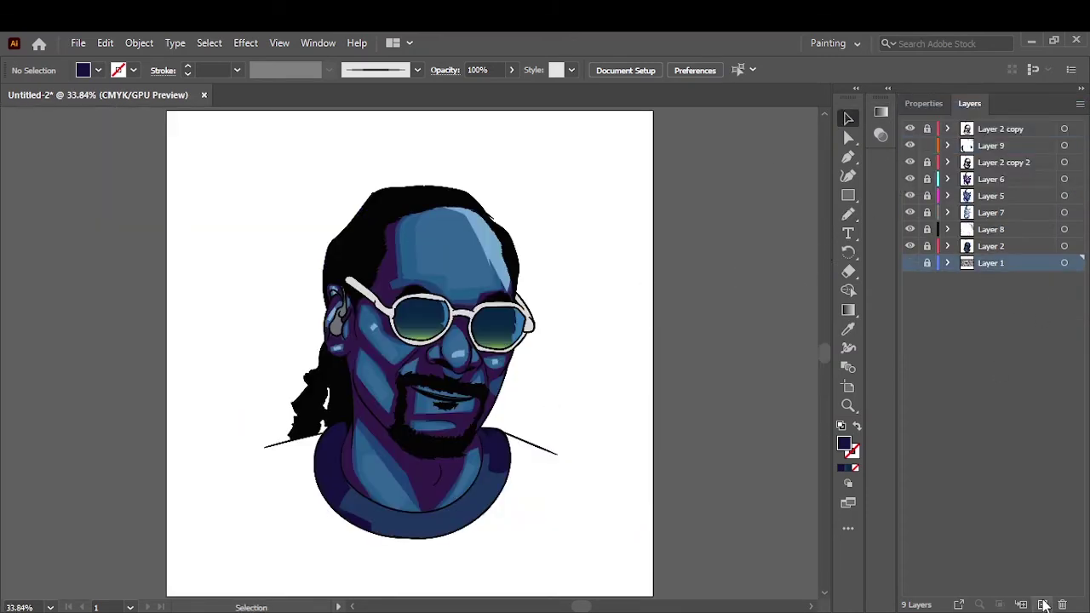
pyautogui.click(1042, 605)
pyautogui.press('m')
pyautogui.moveTo(201, 110); pyautogui.dragTo(769, 555)
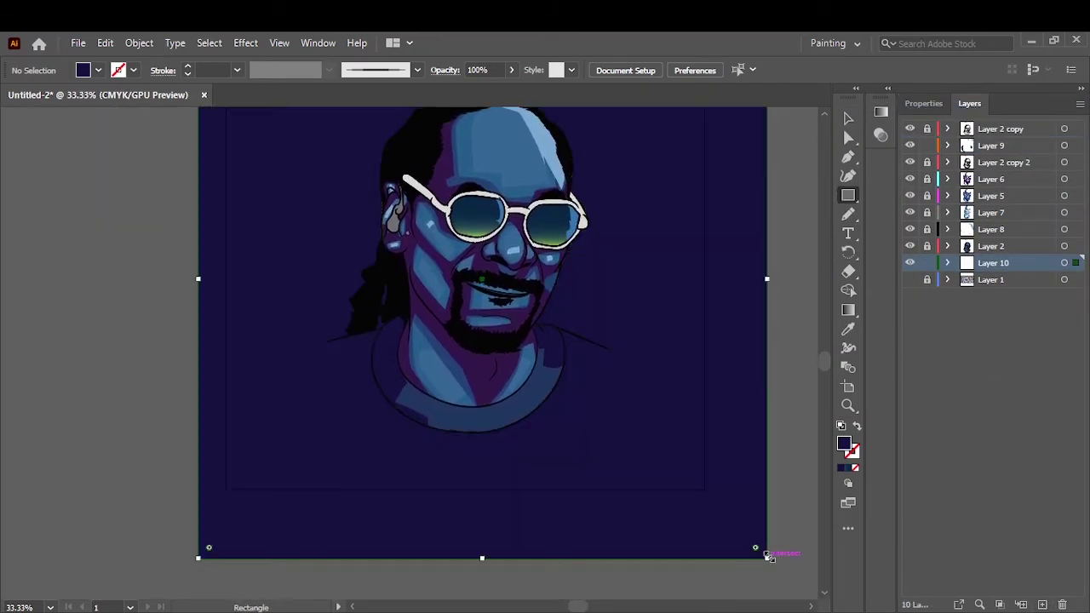
pyautogui.hotkey('ctrl', '-')
# Step: Fill the background rectangle with a sampled mid blue
pyautogui.click(848, 330)
pyautogui.click(511, 281)
pyautogui.doubleClick(844, 444)
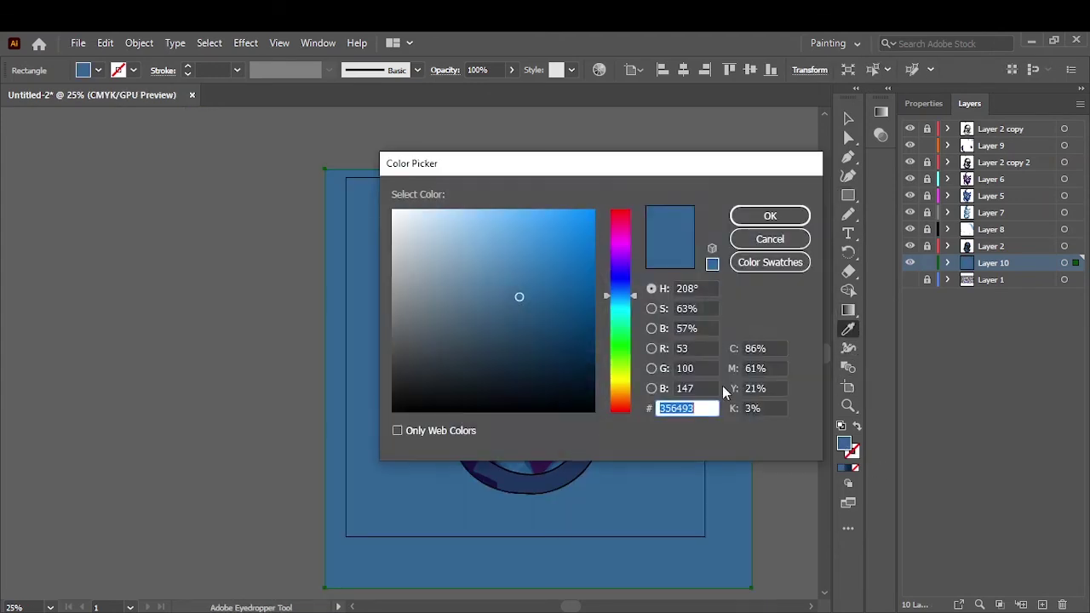
pyautogui.click(769, 213)
pyautogui.click(847, 120)
# Step: Apply a linear gradient to the rectangle and darken its left colour stop
pyautogui.click(848, 310)
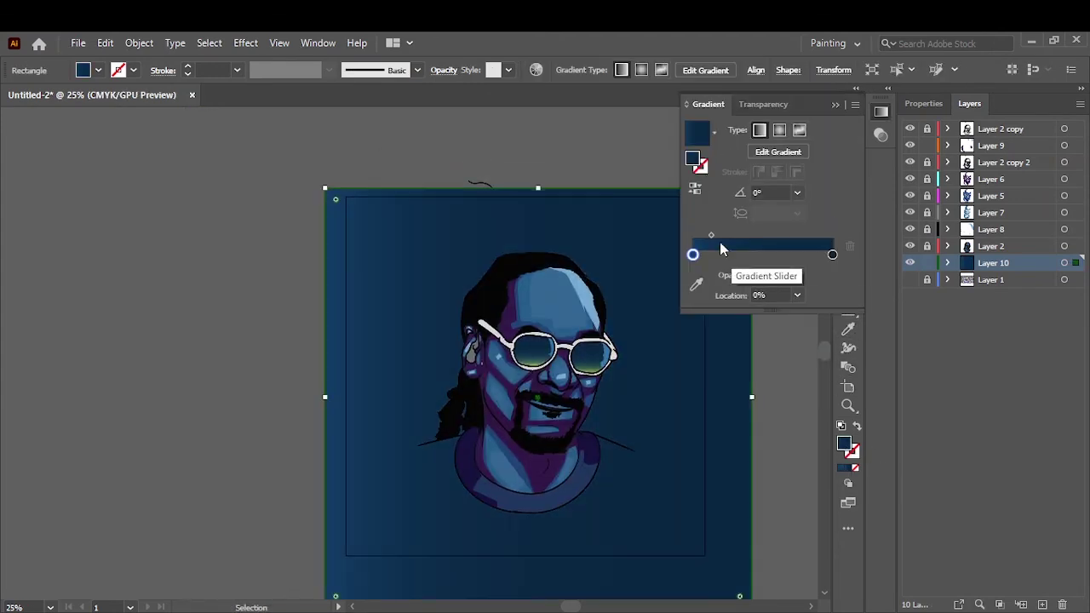
pyautogui.click(761, 255)
pyautogui.click(692, 255)
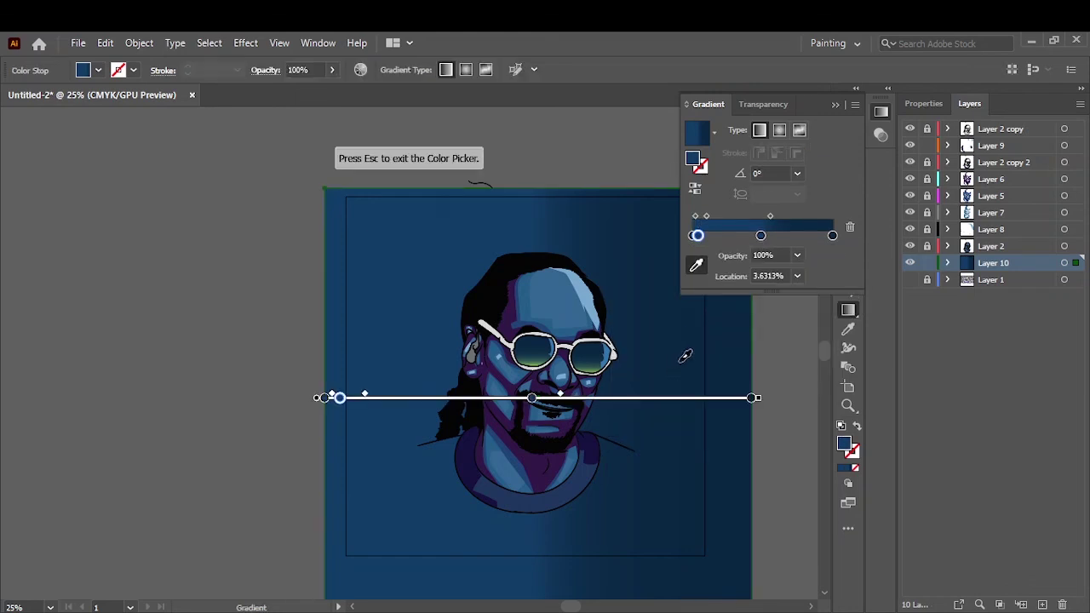
pyautogui.click(696, 264)
# Step: Shift the gradient midpoint to about 47.78% and clear the selection
pyautogui.click(336, 204)
pyautogui.click(882, 111)
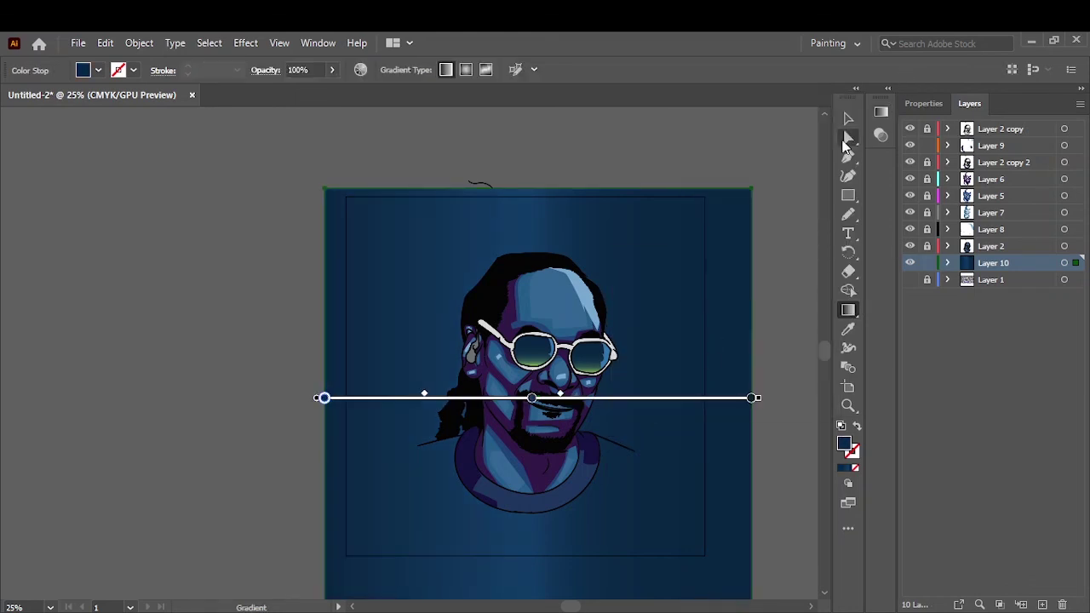
pyautogui.moveTo(770, 216); pyautogui.dragTo(795, 216)
pyautogui.click(882, 112)
pyautogui.press('v')
pyautogui.click(793, 176)
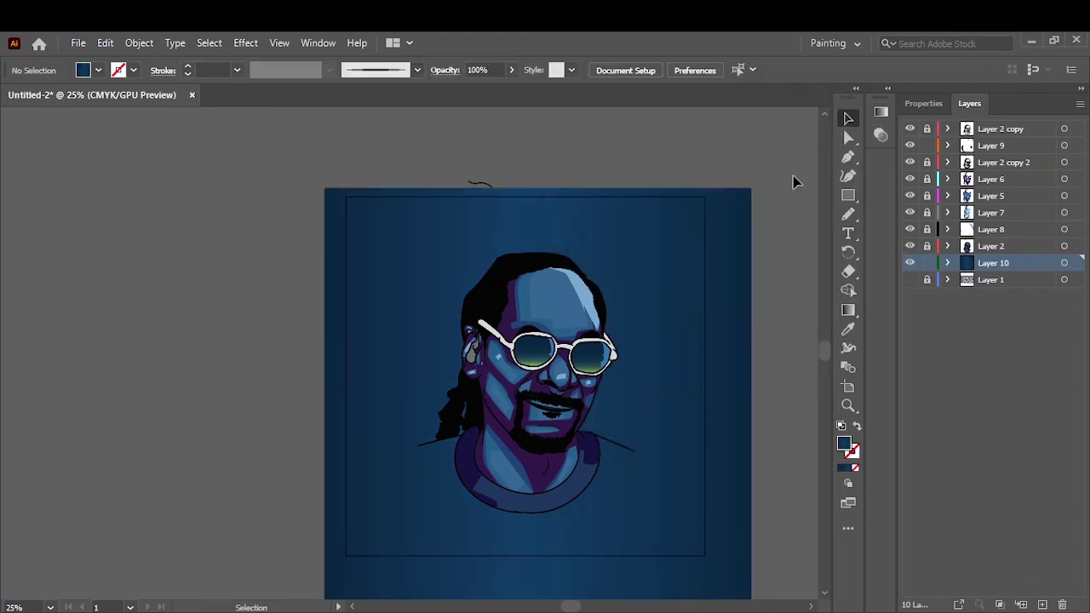
pyautogui.scroll(-1, 557, 446)
pyautogui.keyDown('alt'); pyautogui.scroll(3, 559, 449); pyautogui.keyUp('alt')
# Step: Choose a grunge brush, sample the face's dark blue and shift its hue toward green
pyautogui.click(417, 69)
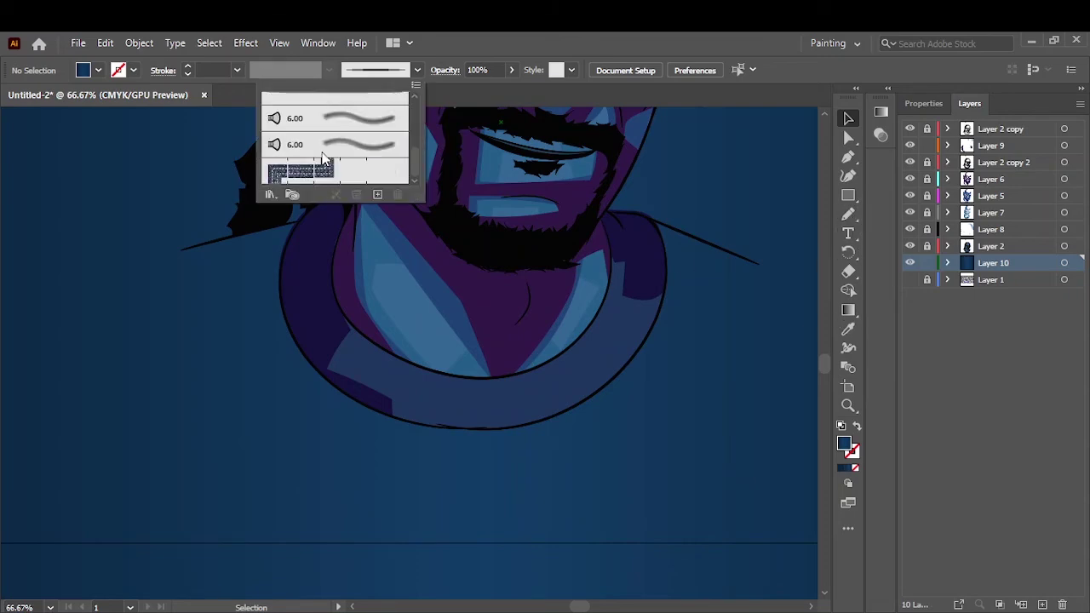
pyautogui.scroll(-3, 485, 403)
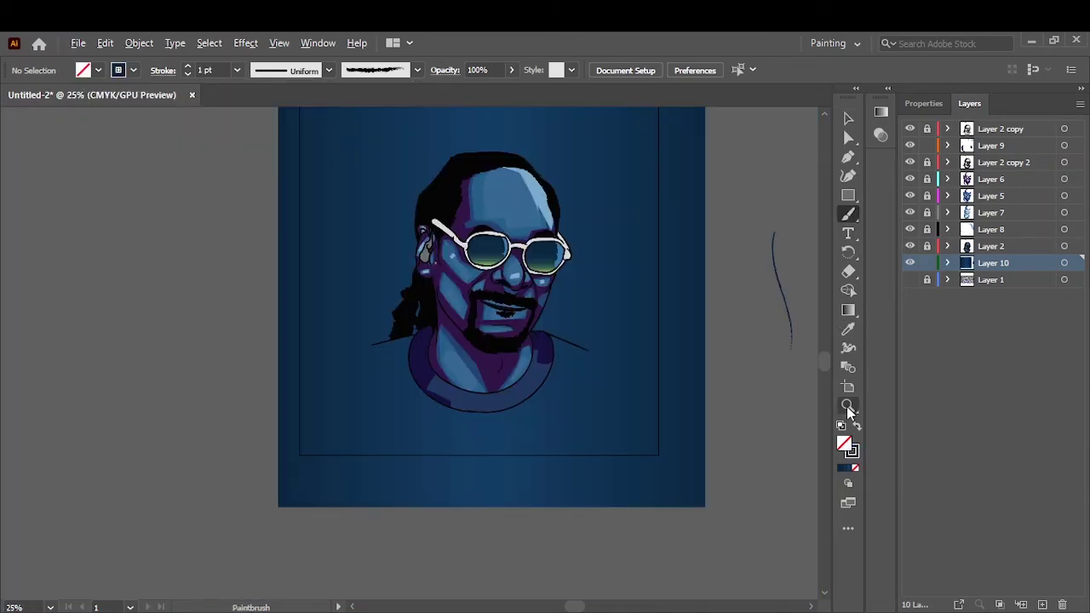
pyautogui.hotkey('ctrl', '=')
pyautogui.hotkey('ctrl', '=')
pyautogui.hotkey('ctrl', '=')
pyautogui.hotkey('ctrl', '=')
pyautogui.hotkey('ctrl', '=')
pyautogui.press('i')
pyautogui.click(613, 224)
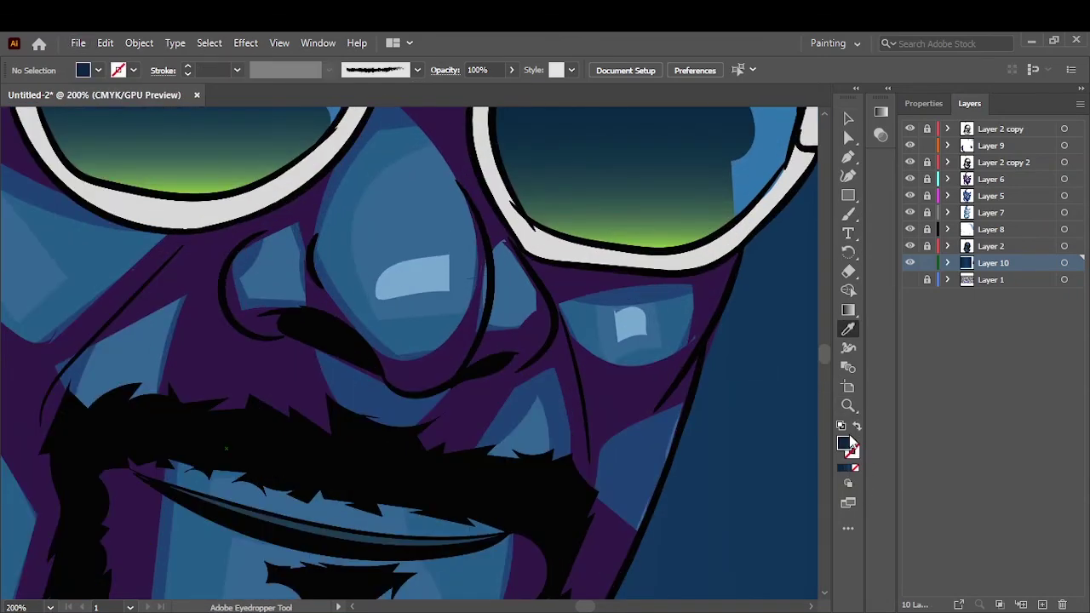
pyautogui.doubleClick(844, 444)
pyautogui.moveTo(620, 294); pyautogui.dragTo(635, 334)
pyautogui.click(770, 216)
# Step: Set the fill to a light green swatch and give the Paintbrush a 14 pt stroke
pyautogui.click(98, 70)
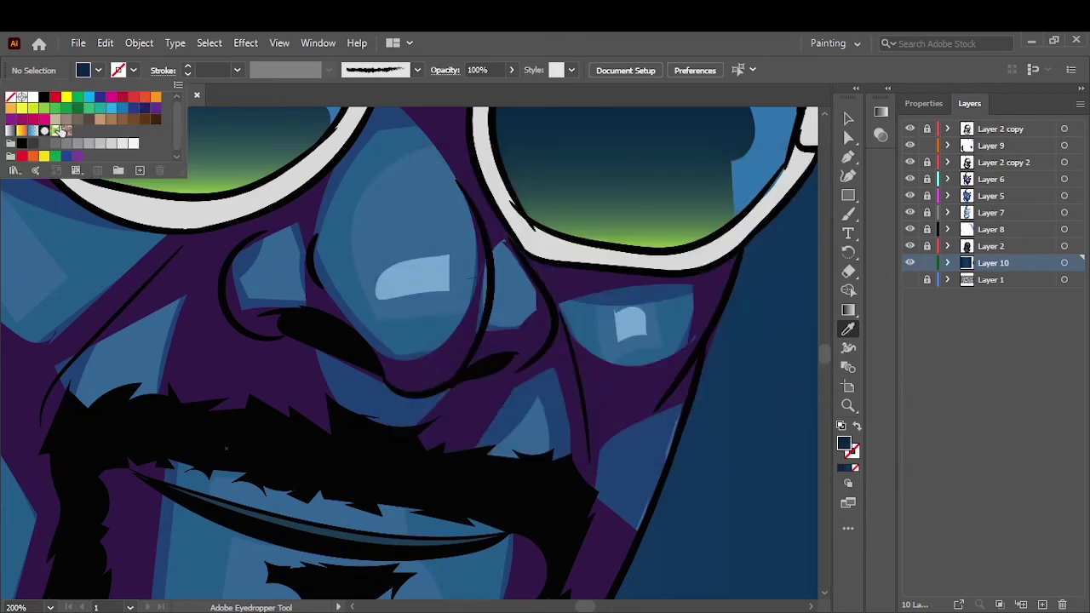
pyautogui.click(44, 107)
pyautogui.scroll(-5, 523, 419)
pyautogui.scroll(1, 602, 466)
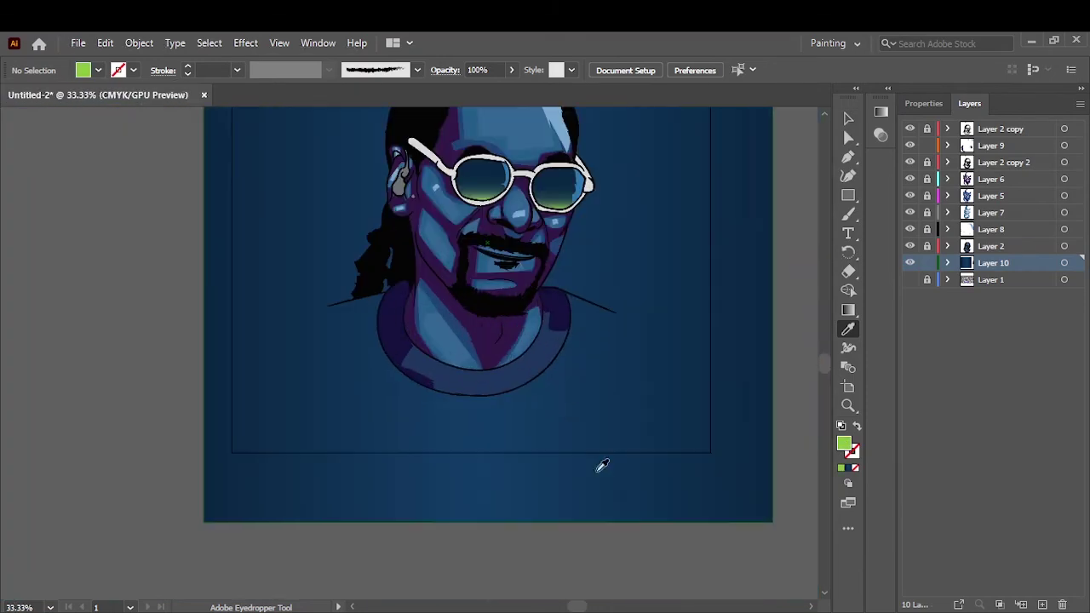
pyautogui.press('b')
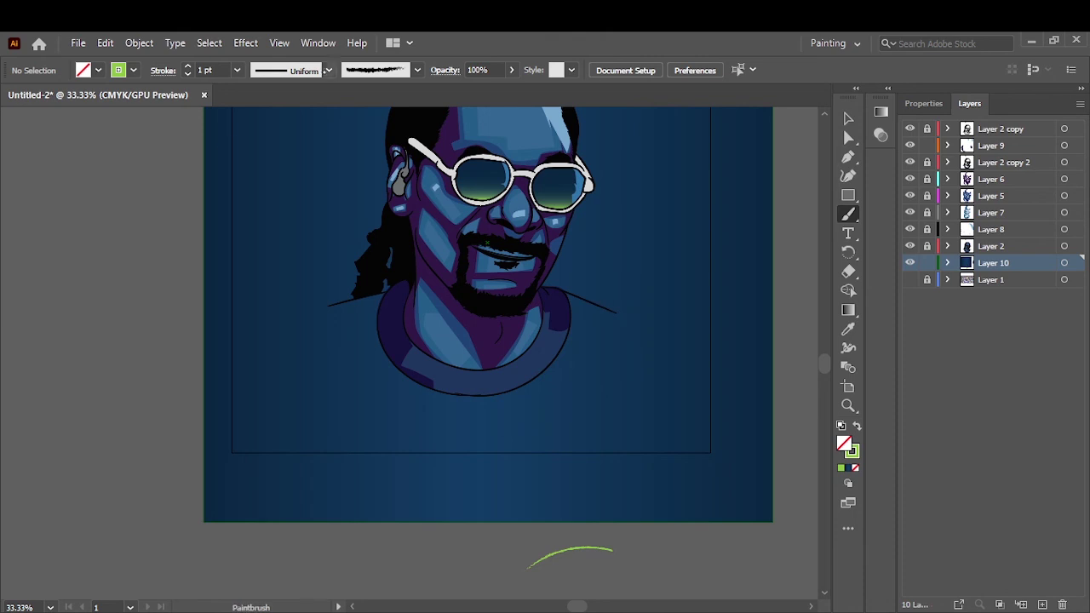
pyautogui.click(237, 70)
pyautogui.click(243, 316)
# Step: Paint light green grunge strokes around the collar, then swap fill and stroke colours
pyautogui.moveTo(375, 285); pyautogui.dragTo(401, 409)
pyautogui.moveTo(273, 358)
pyautogui.mouseDown()
pyautogui.moveTo(460, 409)
pyautogui.moveTo(533, 358)
pyautogui.mouseUp()
pyautogui.moveTo(555, 290); pyautogui.dragTo(682, 366)
pyautogui.moveTo(647, 400); pyautogui.dragTo(511, 451)
pyautogui.moveTo(366, 426)
pyautogui.mouseDown()
pyautogui.moveTo(552, 412)
pyautogui.moveTo(630, 435)
pyautogui.mouseUp()
pyautogui.moveTo(281, 383); pyautogui.dragTo(400, 451)
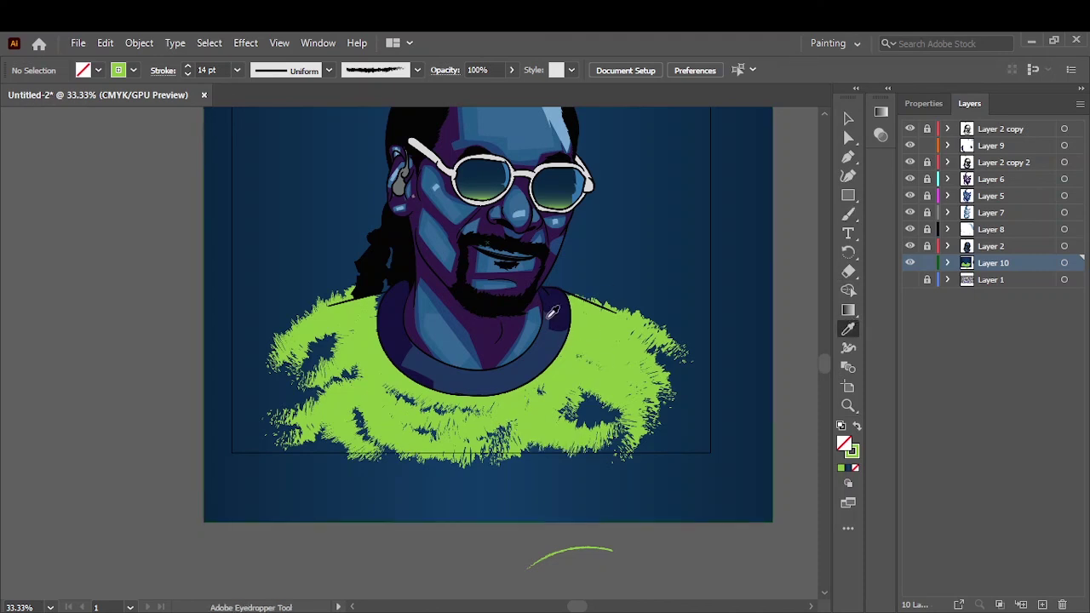
pyautogui.hotkey('shift', 'x')
# Step: Make the Paintbrush stroke dark navy at 12 pt weight
pyautogui.doubleClick(844, 443)
pyautogui.click(536, 372)
pyautogui.click(769, 214)
pyautogui.press('b')
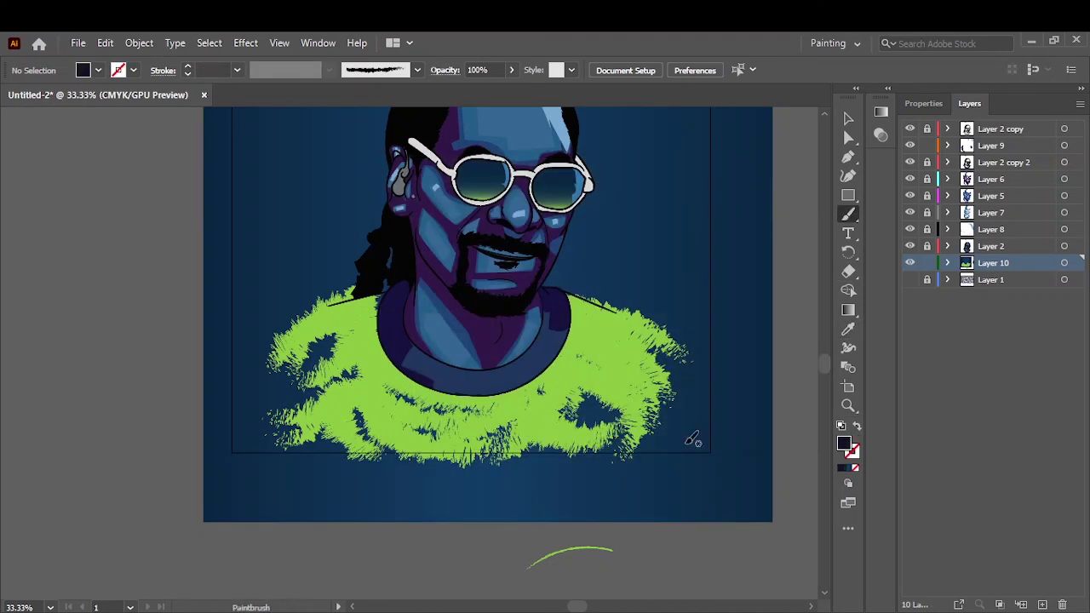
pyautogui.hotkey('shift', 'x')
pyautogui.moveTo(682, 530); pyautogui.dragTo(658, 558)
pyautogui.click(237, 70)
pyautogui.click(255, 332)
# Step: Cover the green on the collar's left, centre and right with dark navy strokes
pyautogui.moveTo(451, 409); pyautogui.dragTo(340, 320)
pyautogui.moveTo(290, 349); pyautogui.dragTo(379, 293)
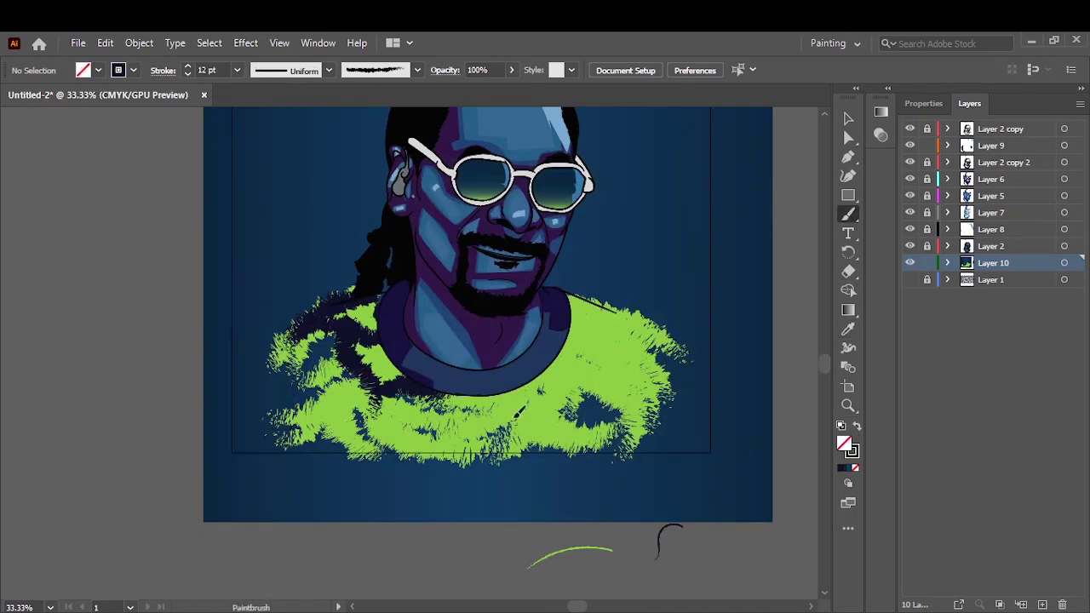
pyautogui.moveTo(520, 413); pyautogui.dragTo(614, 366)
pyautogui.moveTo(315, 408); pyautogui.dragTo(426, 409)
pyautogui.moveTo(673, 332); pyautogui.dragTo(571, 366)
pyautogui.moveTo(443, 443); pyautogui.dragTo(613, 425)
pyautogui.moveTo(681, 340); pyautogui.dragTo(569, 307)
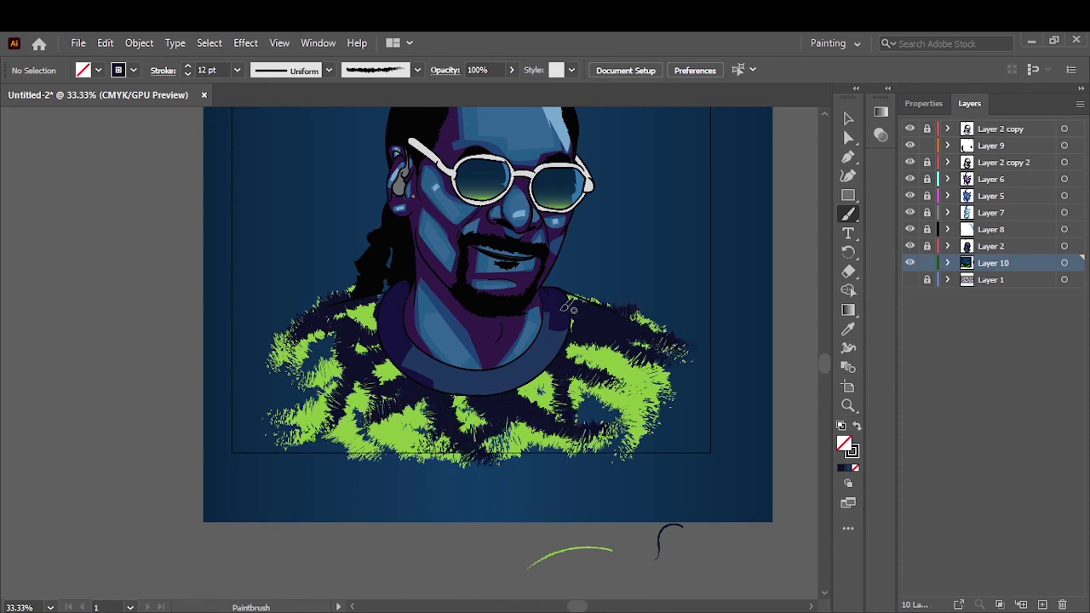
# Step: Paint navy grunge strokes fringing the hair outline and across the lower shoulders
pyautogui.scroll(5, 438, 228)
pyautogui.moveTo(383, 281); pyautogui.dragTo(494, 200)
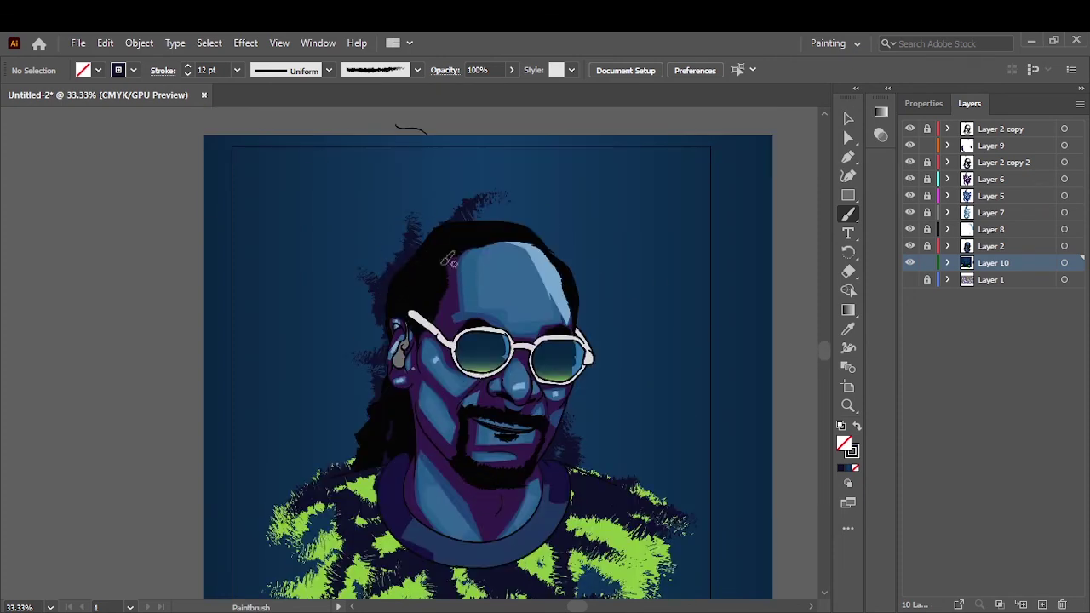
pyautogui.moveTo(349, 290); pyautogui.dragTo(580, 222)
pyautogui.moveTo(366, 349); pyautogui.dragTo(366, 294)
pyautogui.moveTo(597, 247); pyautogui.dragTo(588, 382)
pyautogui.moveTo(681, 443); pyautogui.dragTo(579, 490)
pyautogui.moveTo(375, 367); pyautogui.dragTo(340, 465)
pyautogui.moveTo(349, 421); pyautogui.dragTo(286, 545)
pyautogui.scroll(-5, 383, 383)
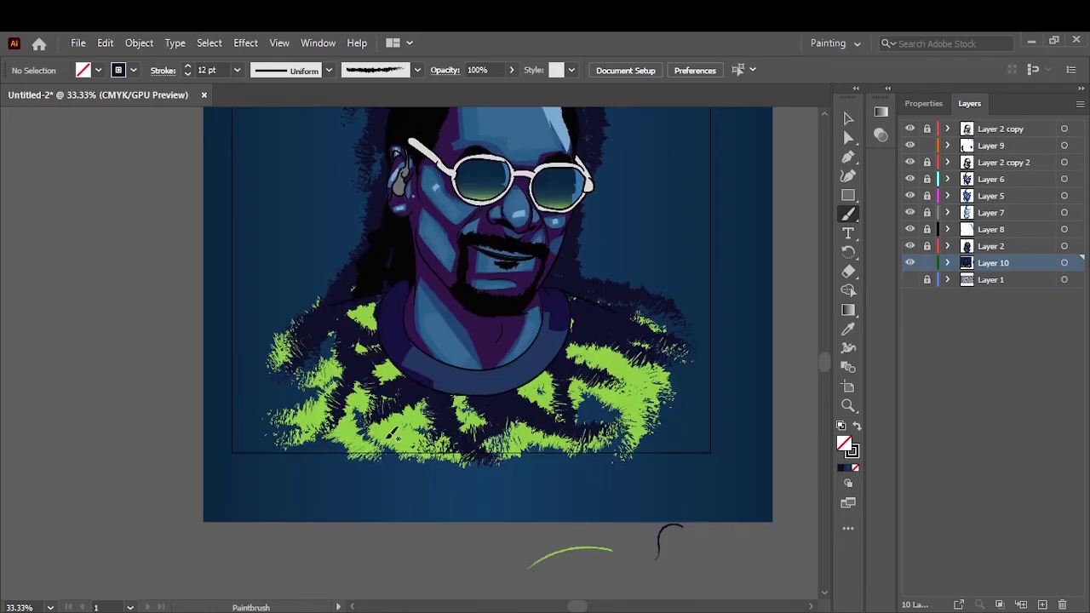
pyautogui.moveTo(374, 281); pyautogui.dragTo(298, 426)
pyautogui.moveTo(392, 392); pyautogui.dragTo(545, 430)
pyautogui.moveTo(673, 333)
pyautogui.mouseDown()
pyautogui.moveTo(580, 409)
pyautogui.moveTo(392, 452)
pyautogui.mouseUp()
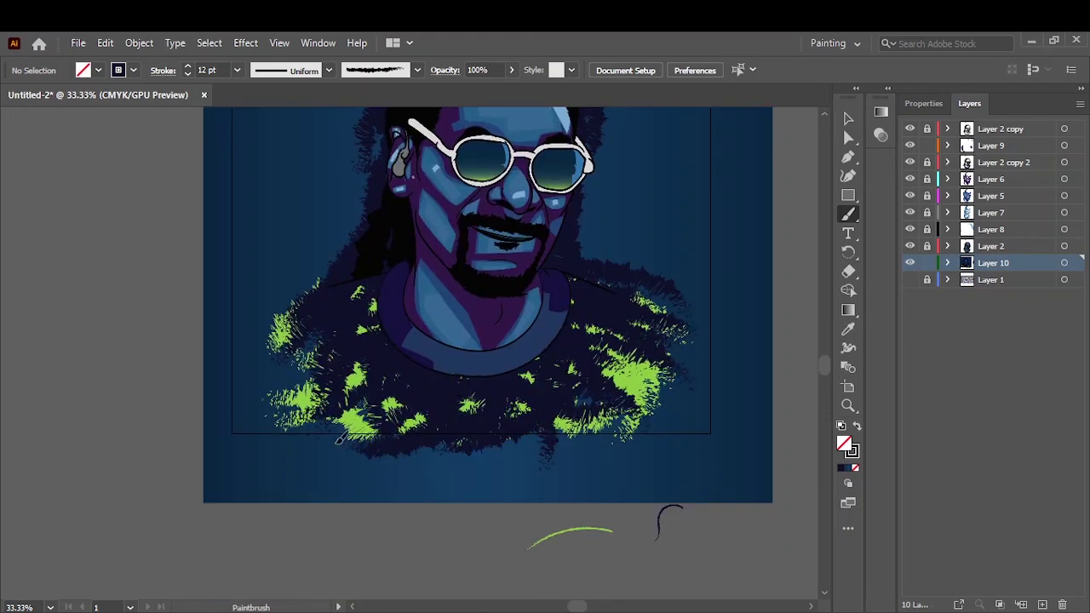